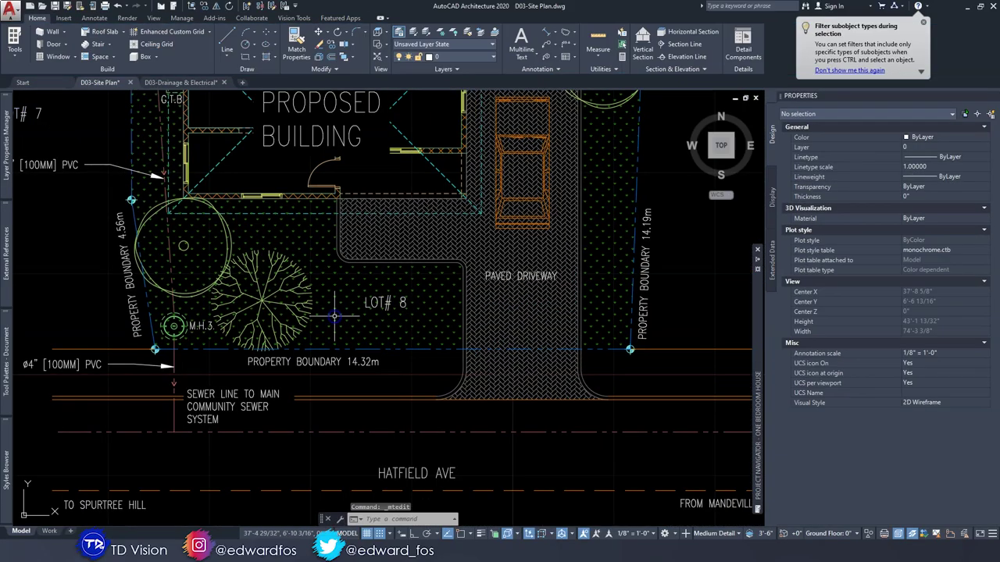
Change the lot number label beside the property to 9
scroll(523, 292, "up", 2)
left_click(504, 258)
key("Escape")
double_click(504, 241)
type("9")
left_click(531, 294)
scroll(640, 271, "down", 3)
scroll(336, 248, "down", 3)
scroll(371, 176, "up", 3)
left_click(443, 44)
left_click(458, 346)
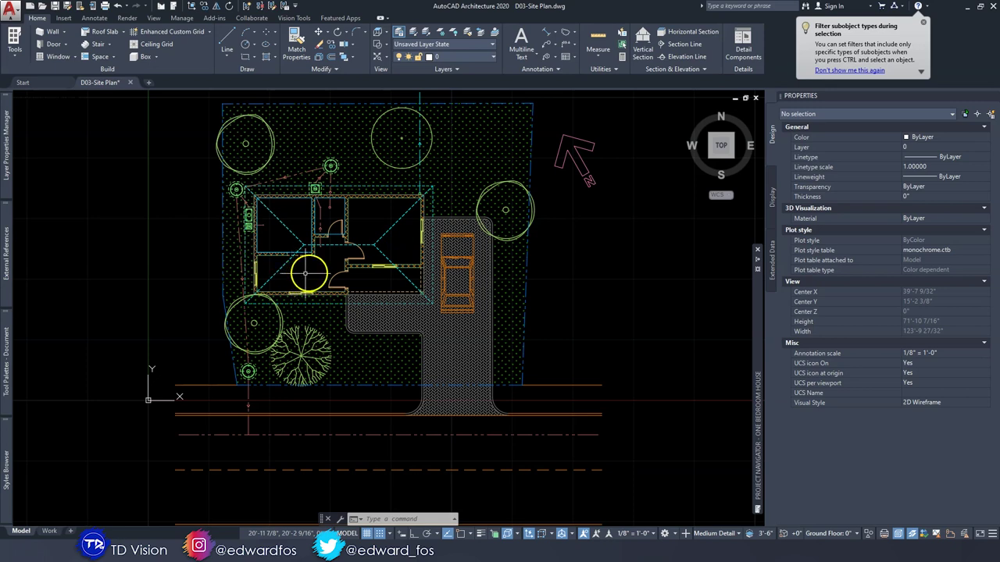
Select the building's ground floor external reference to inspect its properties, and clear the selection
scroll(324, 271, "down", 2)
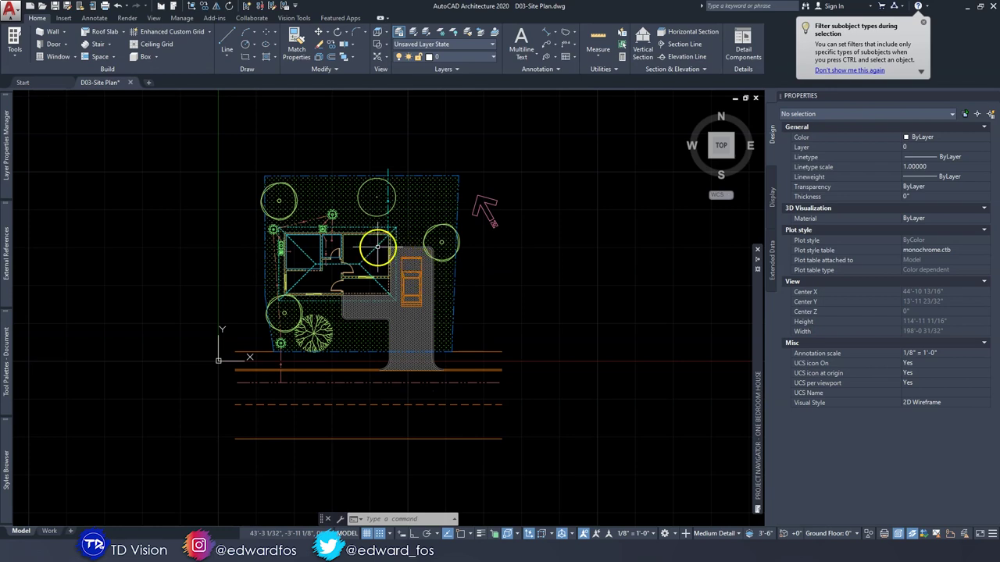
left_click(378, 247)
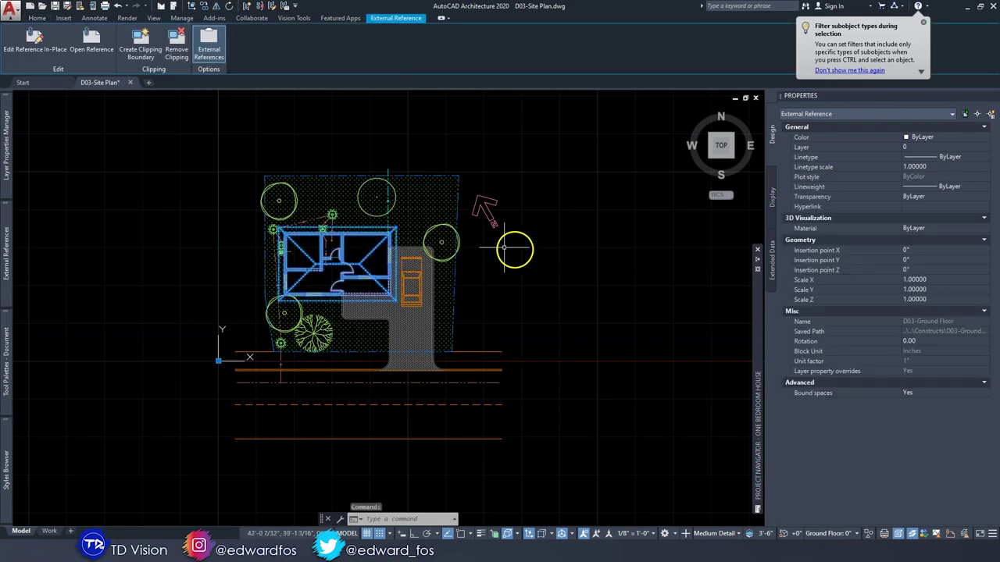
key("Escape")
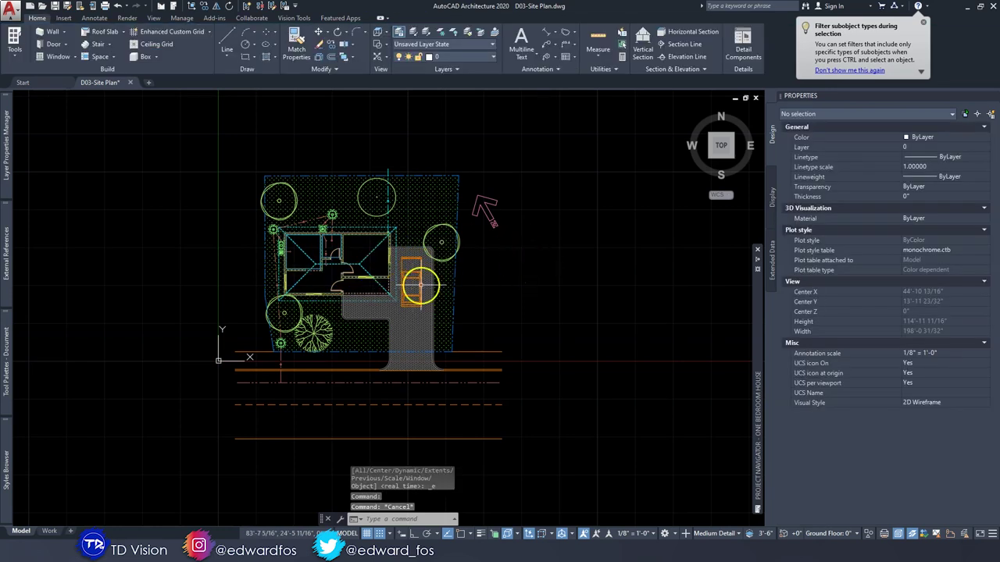
scroll(364, 288, "up", 2)
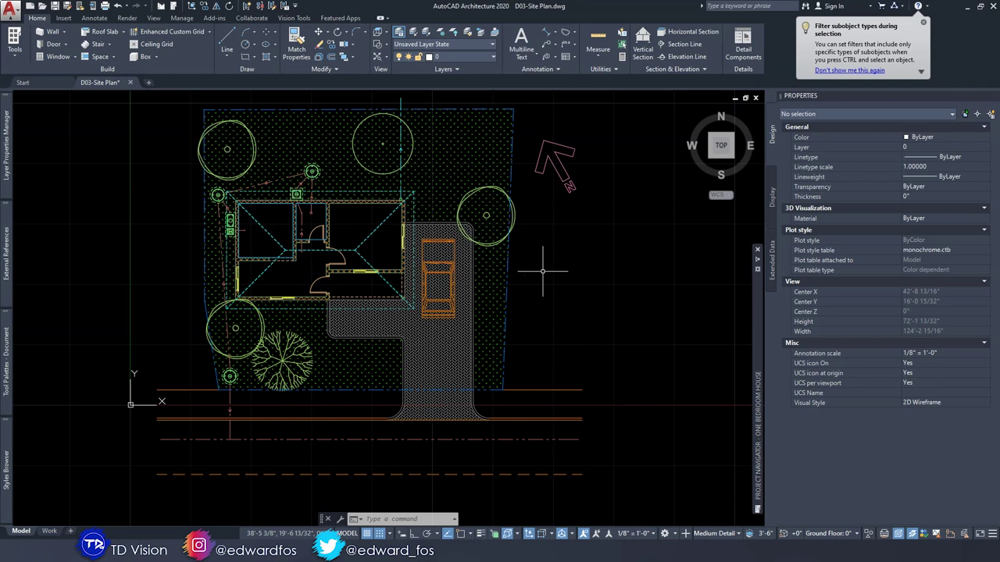
Review the project's constructs list and check the Elements folder for content
mouse_move(759, 307)
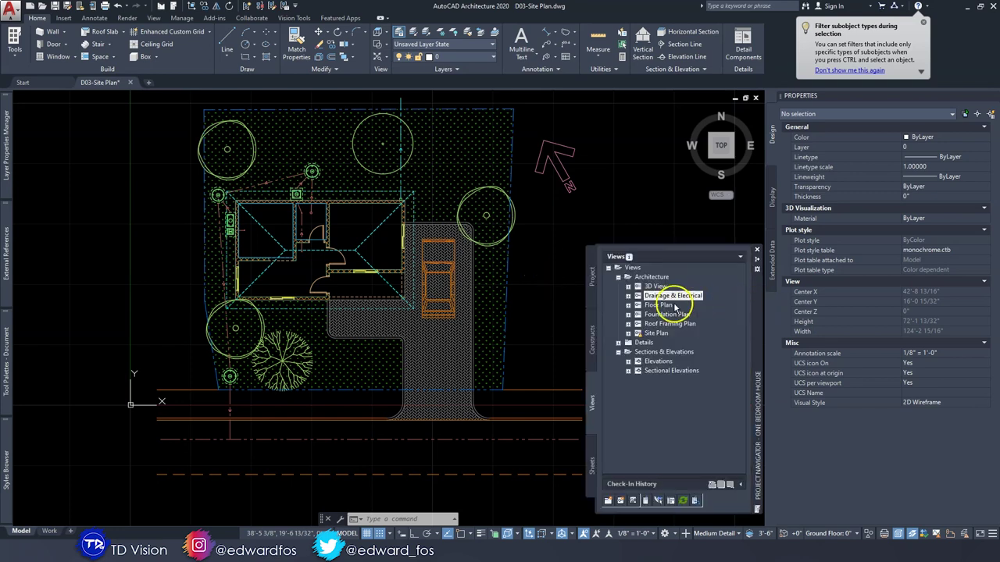
left_click(593, 341)
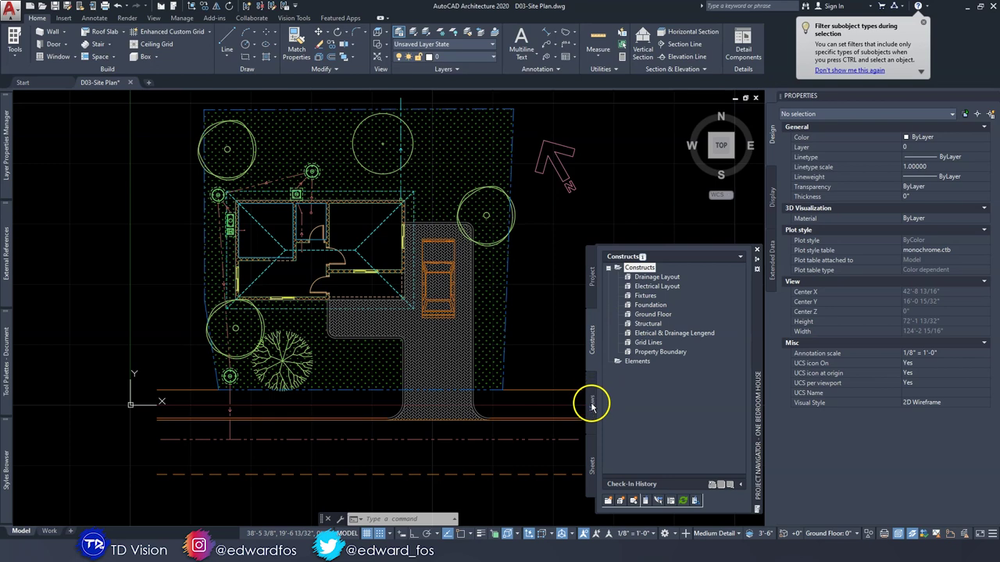
left_click(592, 349)
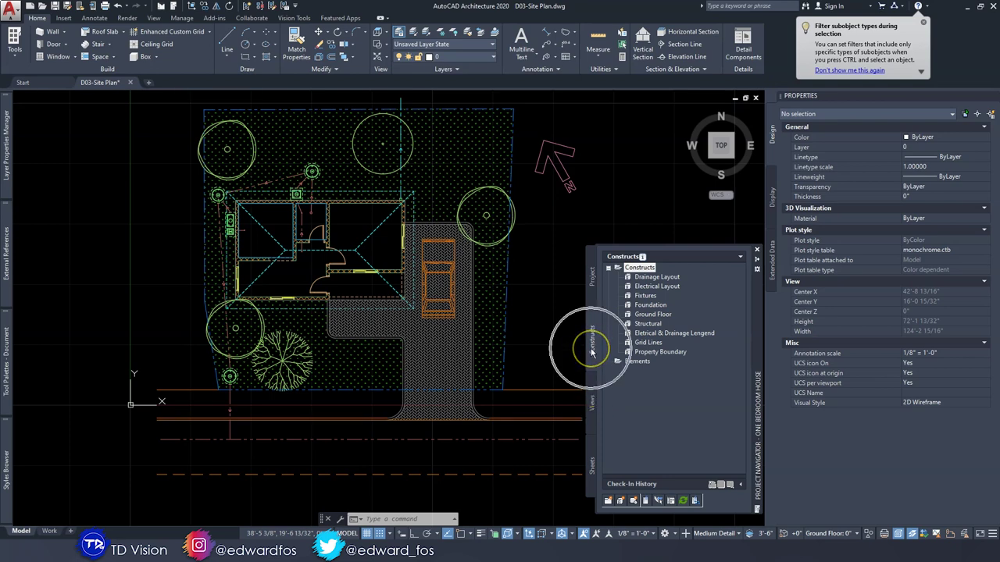
left_click(637, 362)
left_click(636, 364)
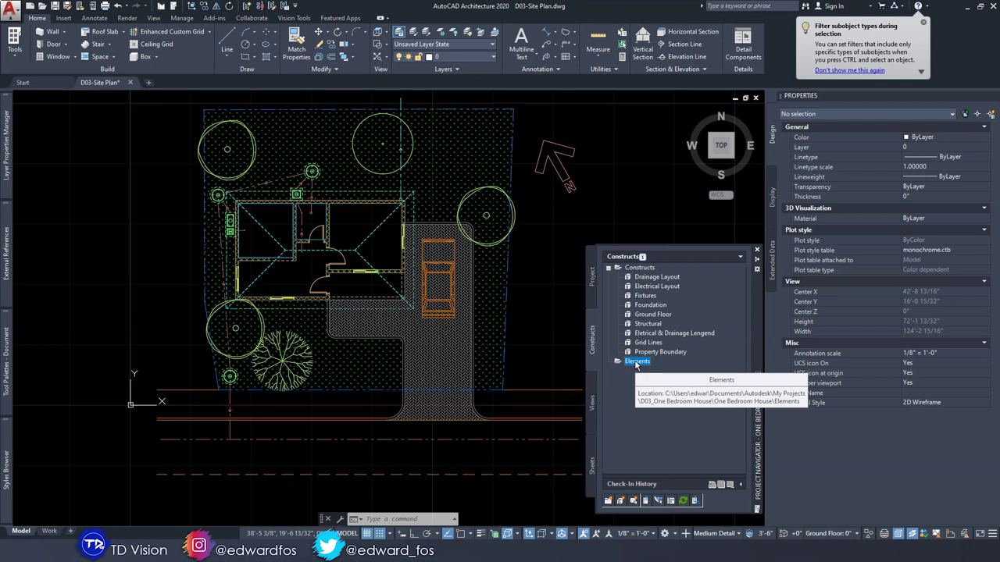
left_click(631, 383)
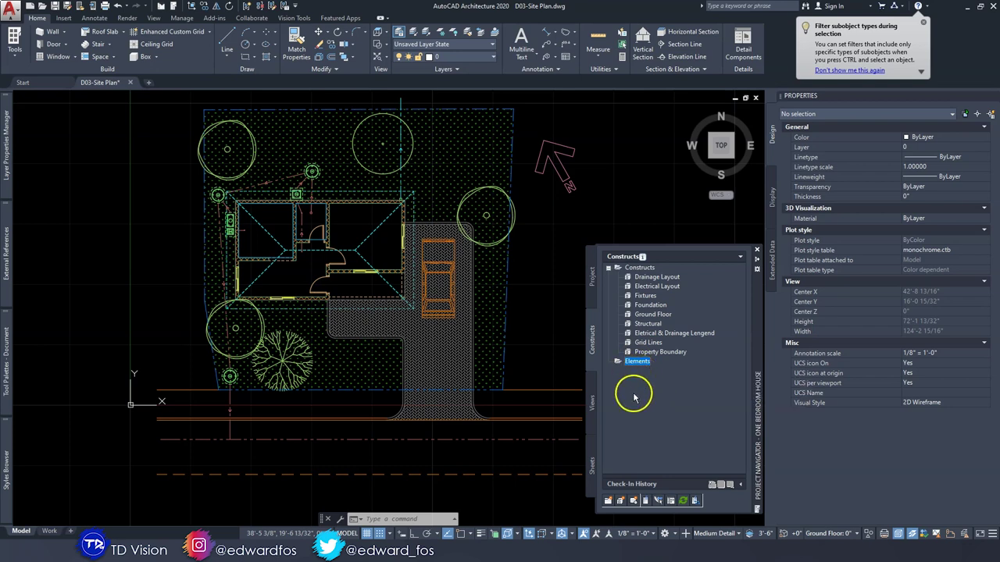
left_click(640, 389)
left_click(591, 458)
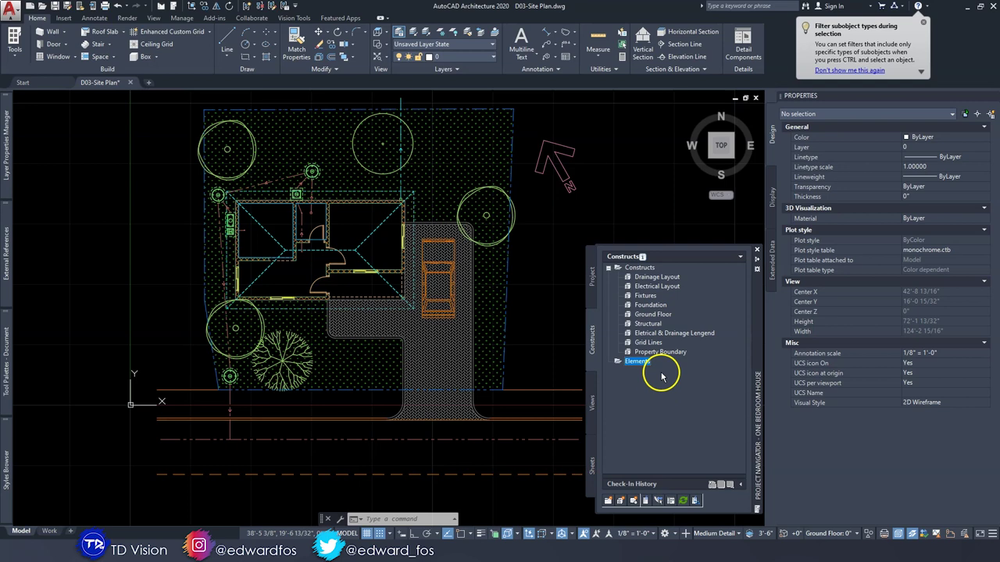
Examine the Eletrical & Drainage Lengend, Grid Lines and Property Boundary files stored under Constructs
left_click(639, 268)
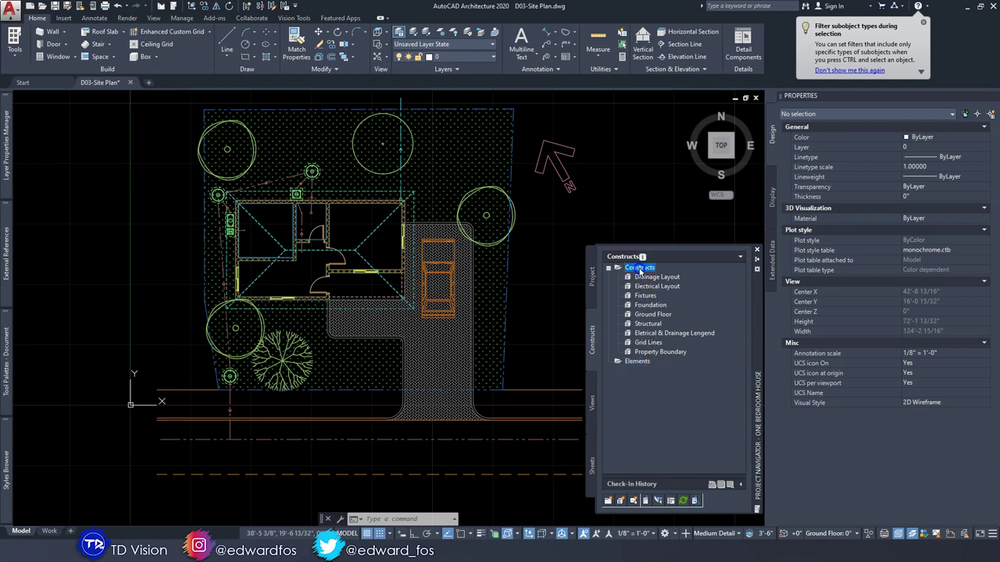
left_click(661, 333)
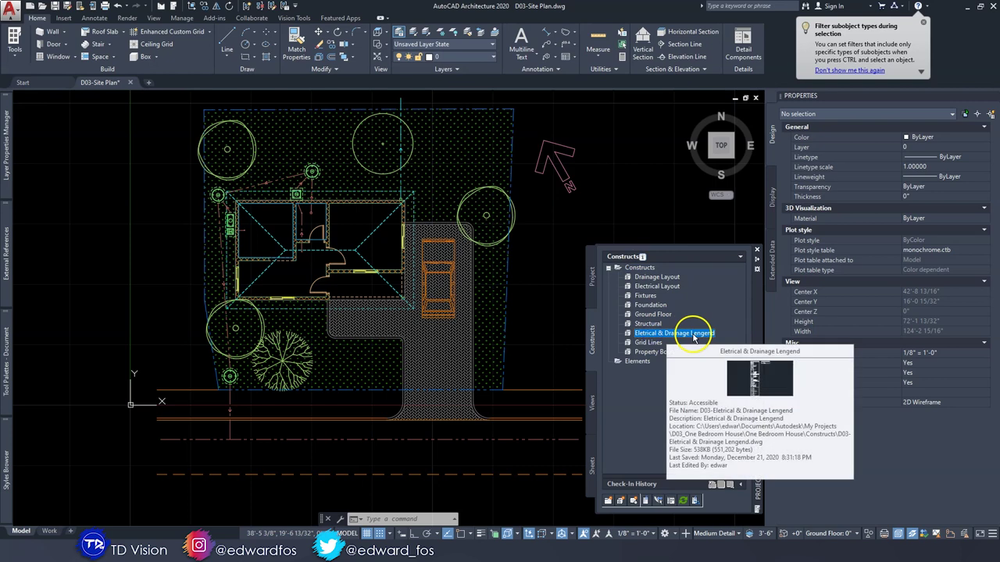
left_click(648, 342)
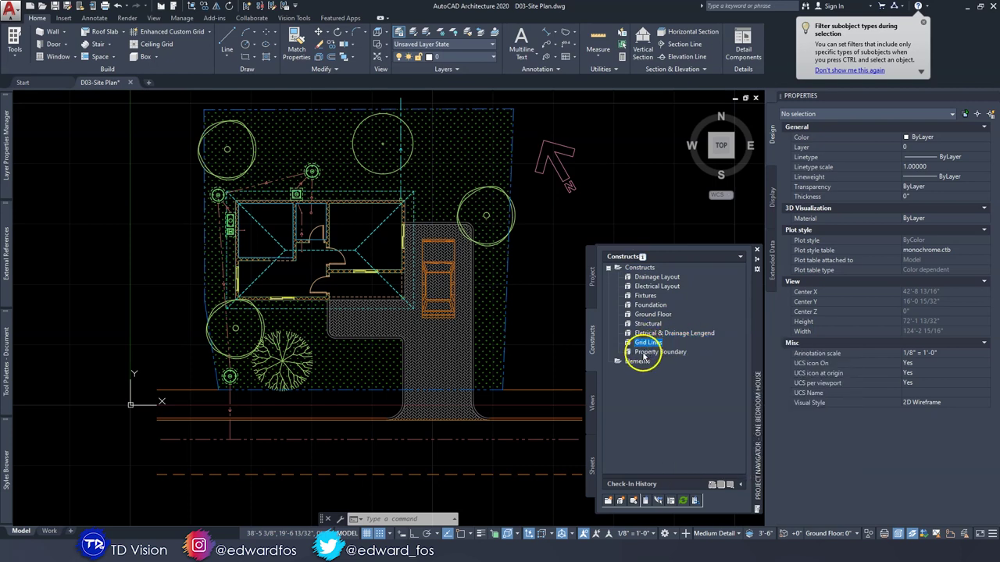
left_click(645, 353)
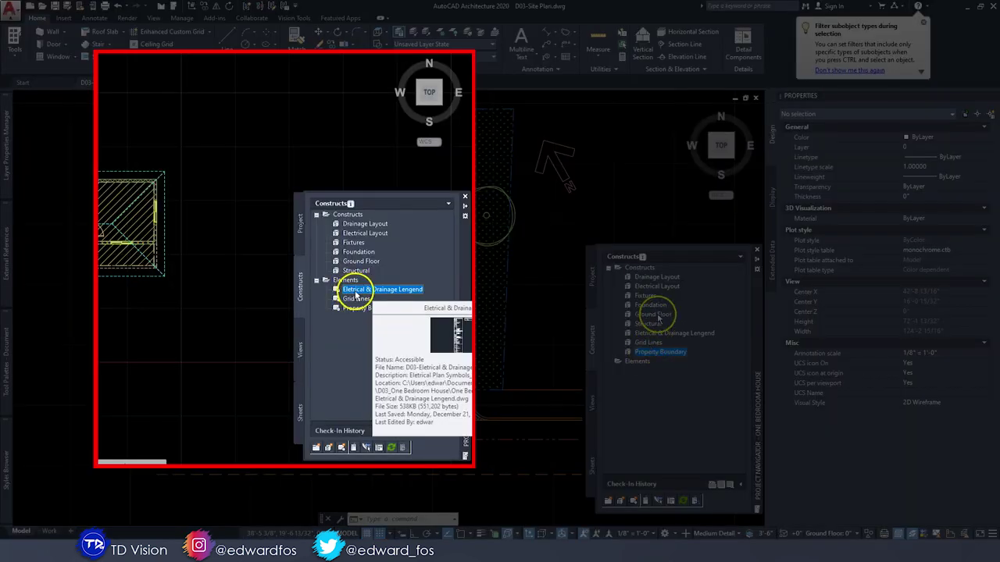
left_click(645, 269)
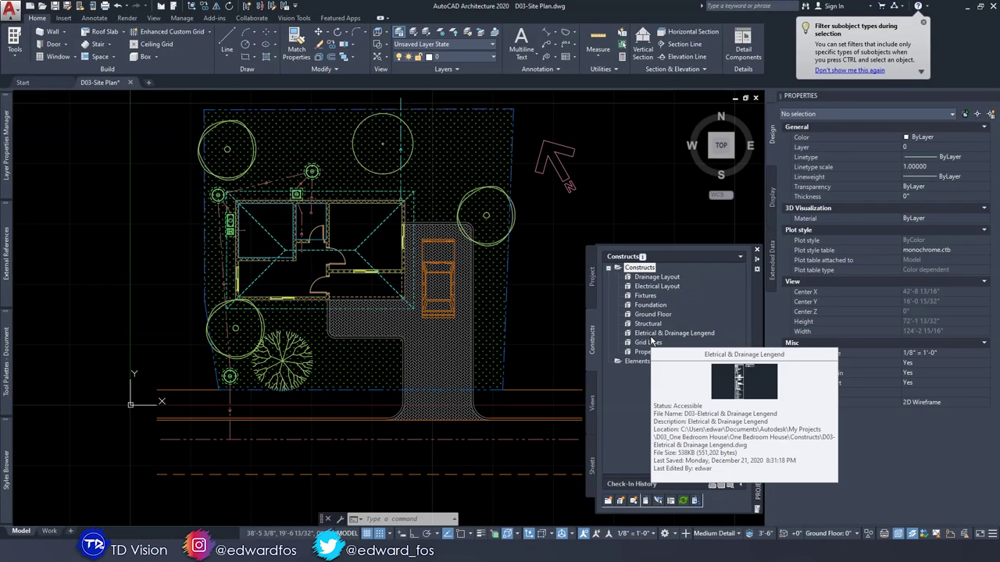
Check the level assignments of the Eletrical & Drainage Lengend construct in its properties
right_click(647, 334)
left_click(679, 322)
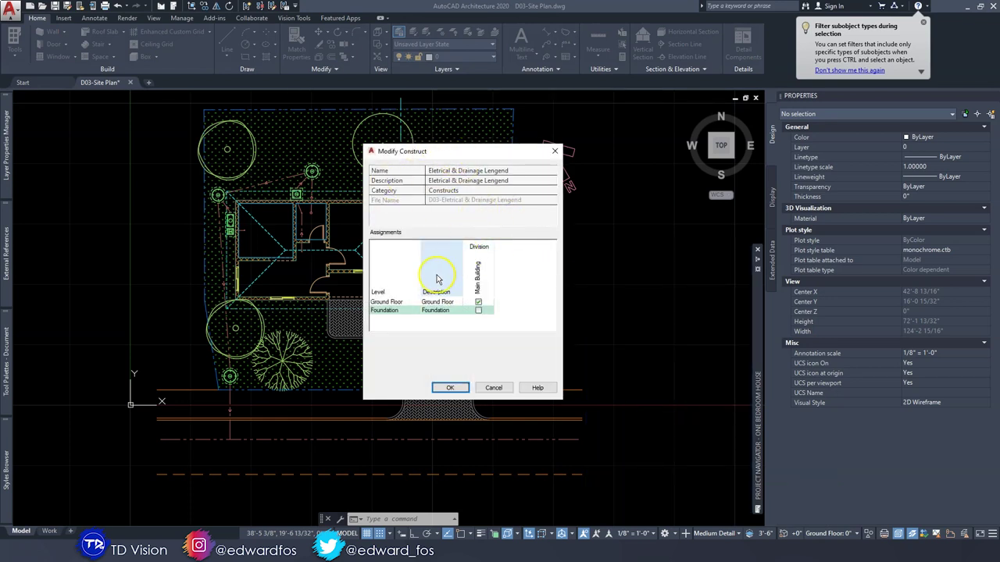
left_click(452, 388)
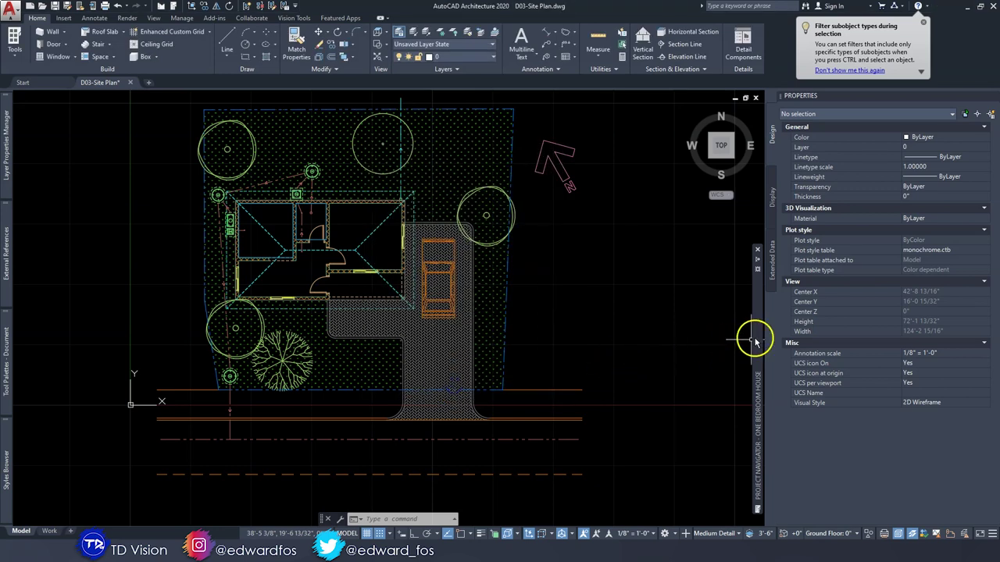
Check the Grid Lines construct's Ground Floor and Foundation level assignments in its properties
mouse_move(756, 338)
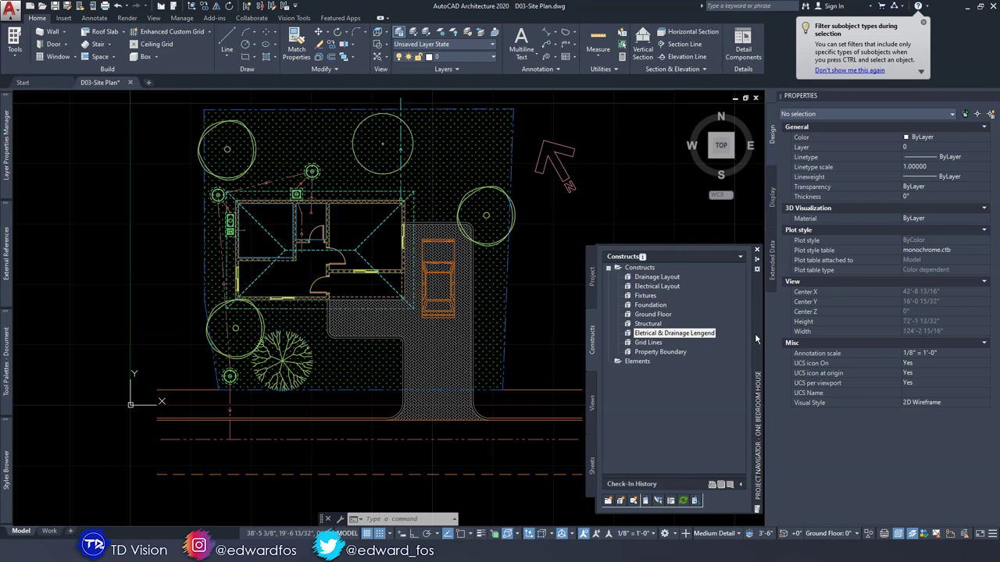
left_click(649, 342)
left_click(650, 352)
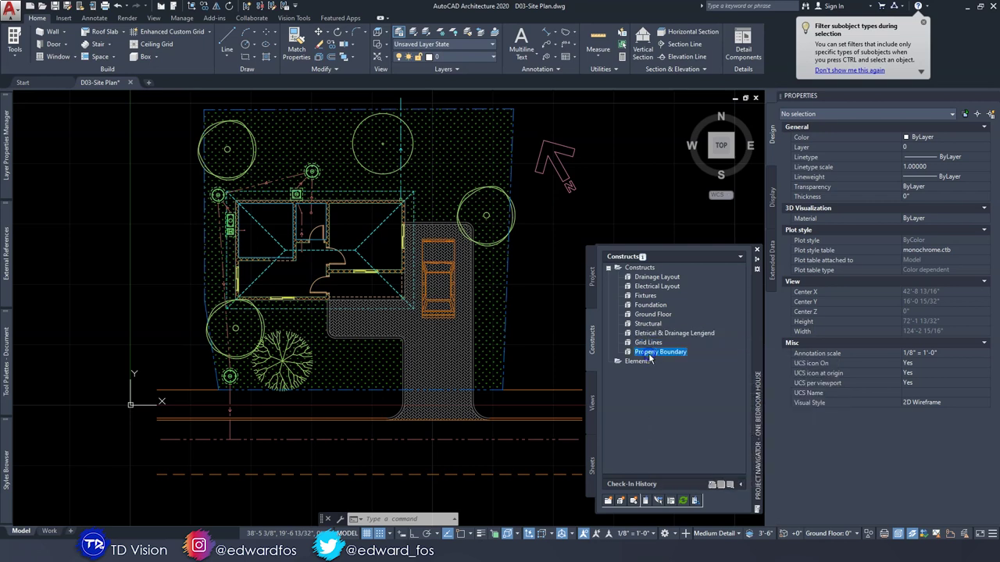
left_click(645, 344)
right_click(645, 344)
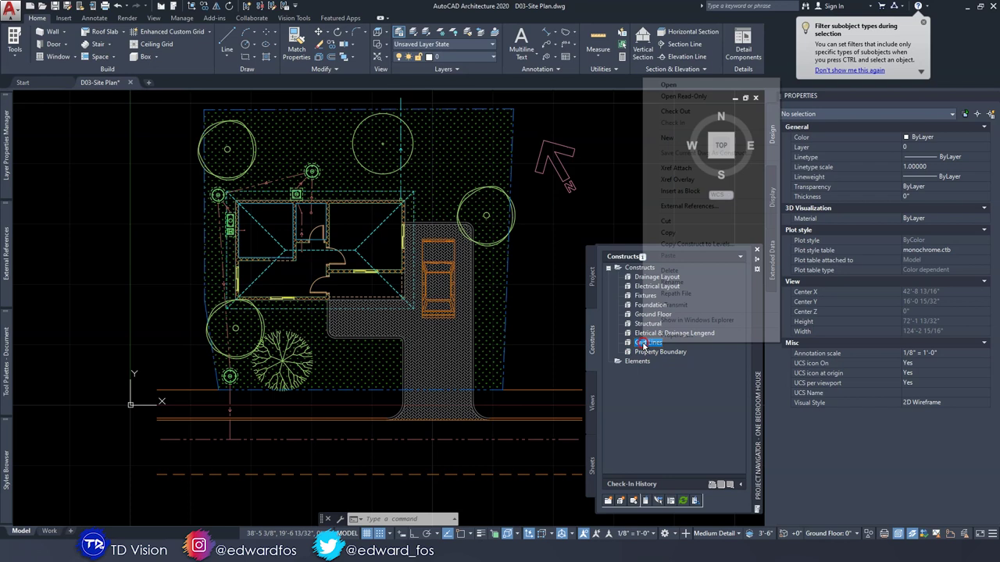
left_click(675, 335)
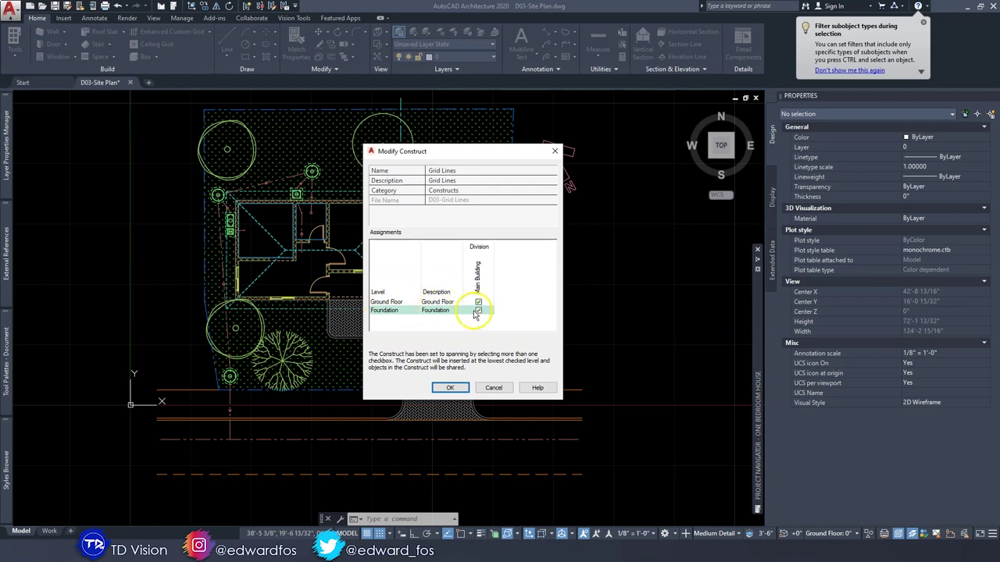
left_click(448, 387)
Review which constructs are included in the content of the Drainage & Electrical view
left_click(658, 353)
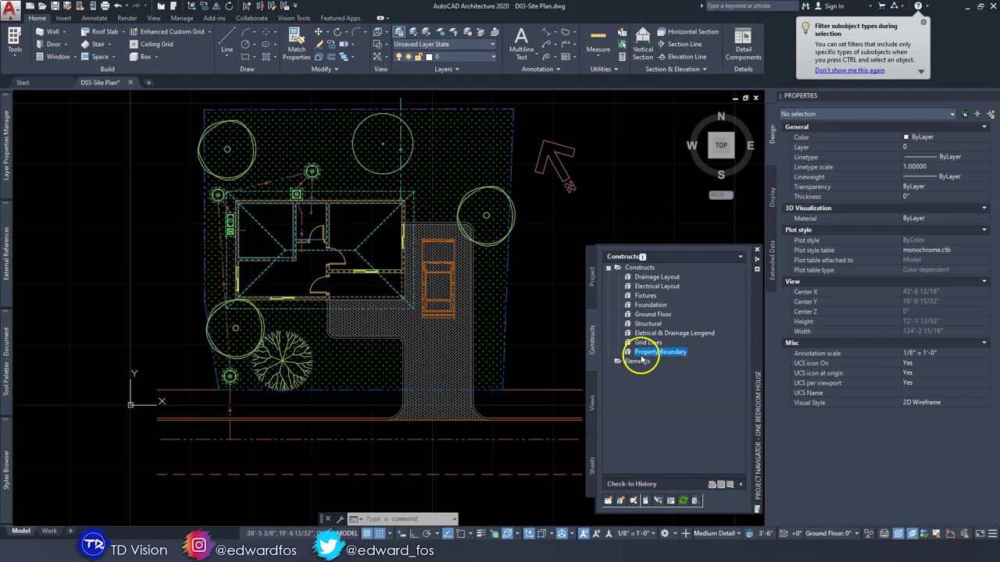
left_click(592, 404)
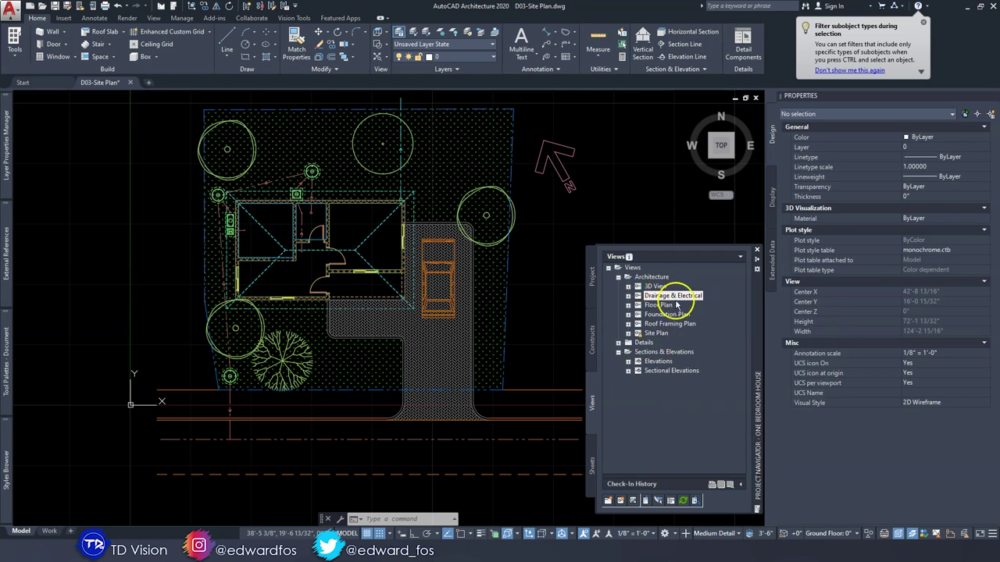
mouse_move(661, 300)
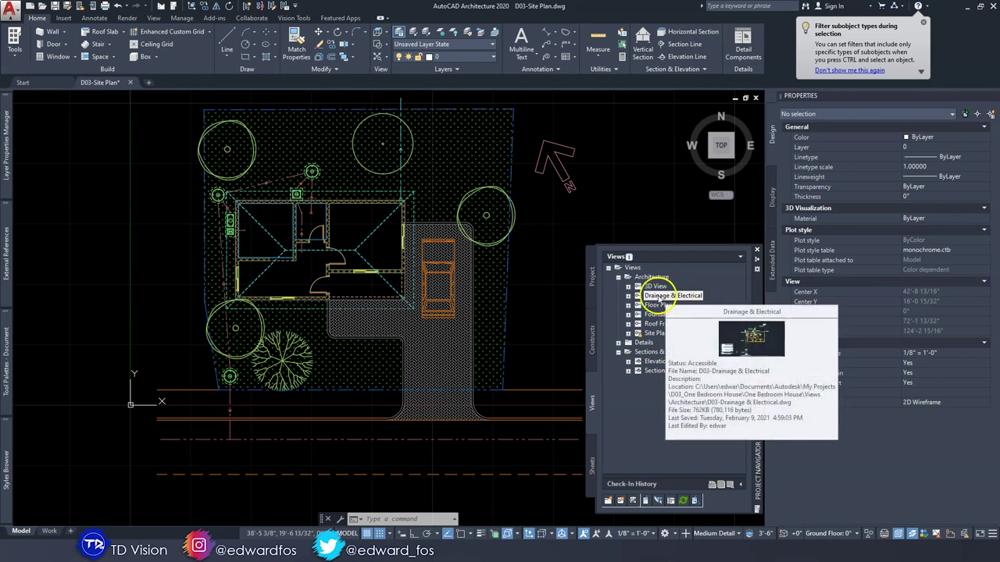
right_click(661, 298)
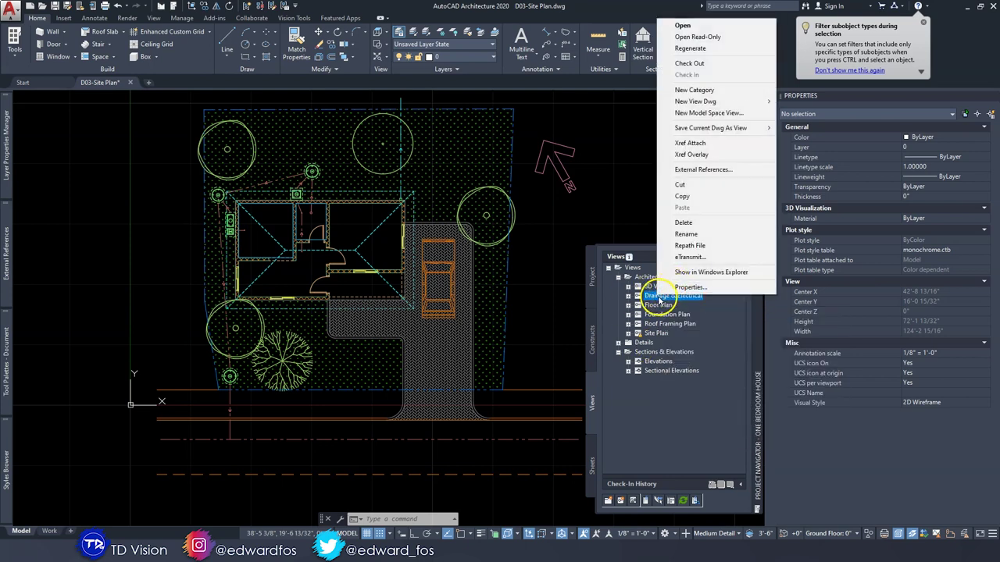
left_click(679, 289)
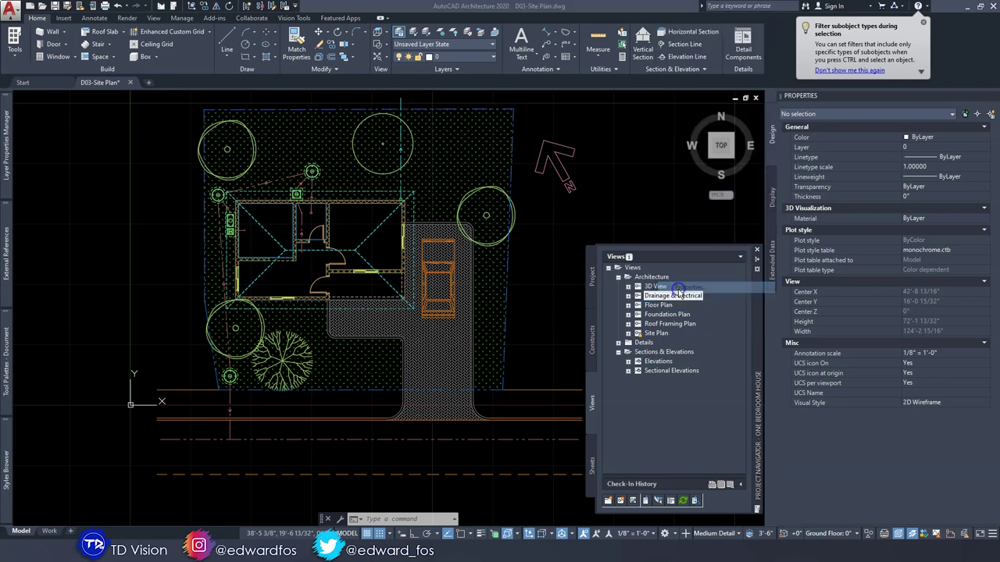
left_click(394, 250)
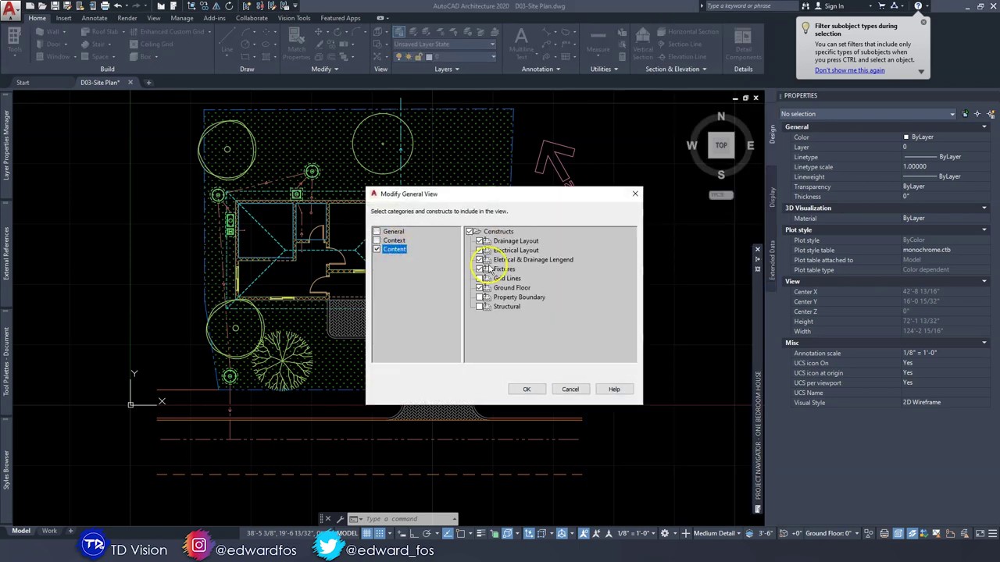
left_click(507, 260)
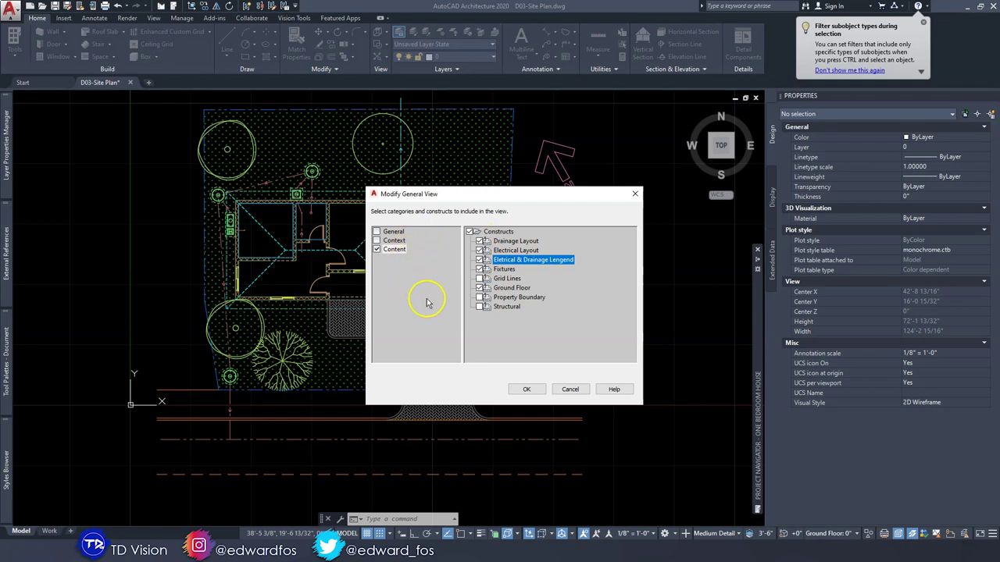
left_click(525, 389)
Review which constructs are included in the content of the Foundation Plan view
right_click(656, 316)
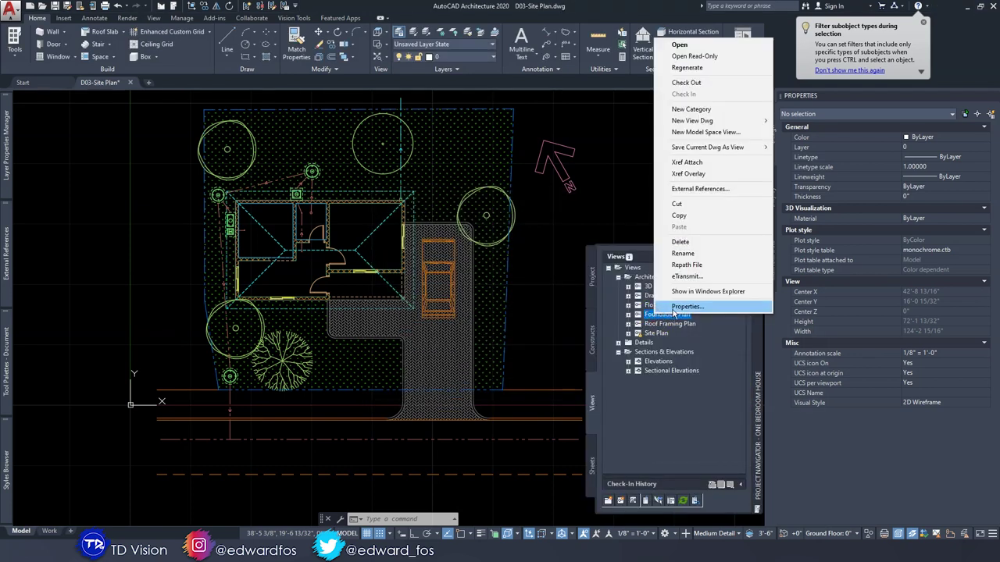
left_click(681, 307)
left_click(395, 249)
left_click(508, 251)
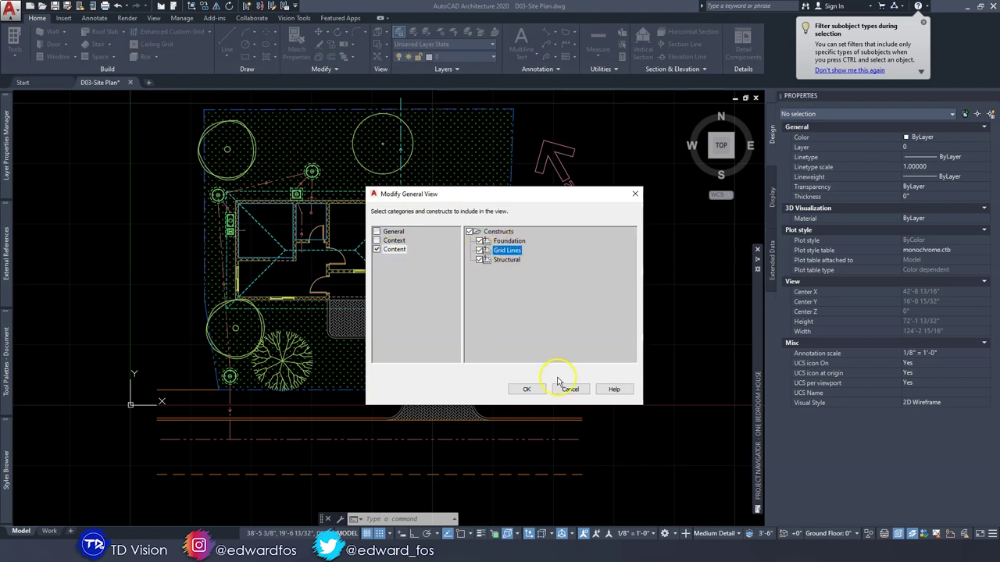
left_click(528, 390)
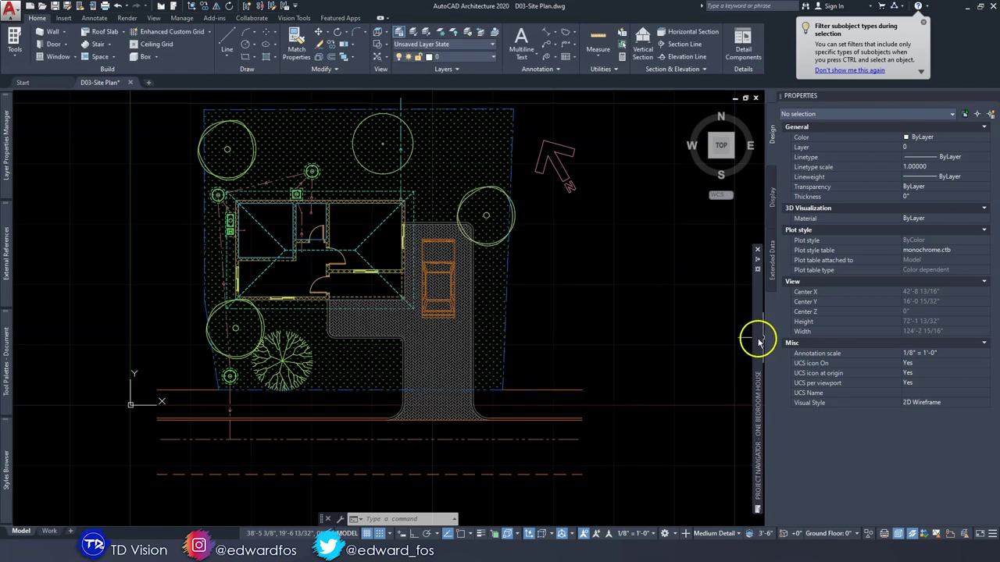
Review which constructs are included in the content of the Site Plan view, including Property Boundary and Drainage Layout
mouse_move(754, 337)
right_click(653, 335)
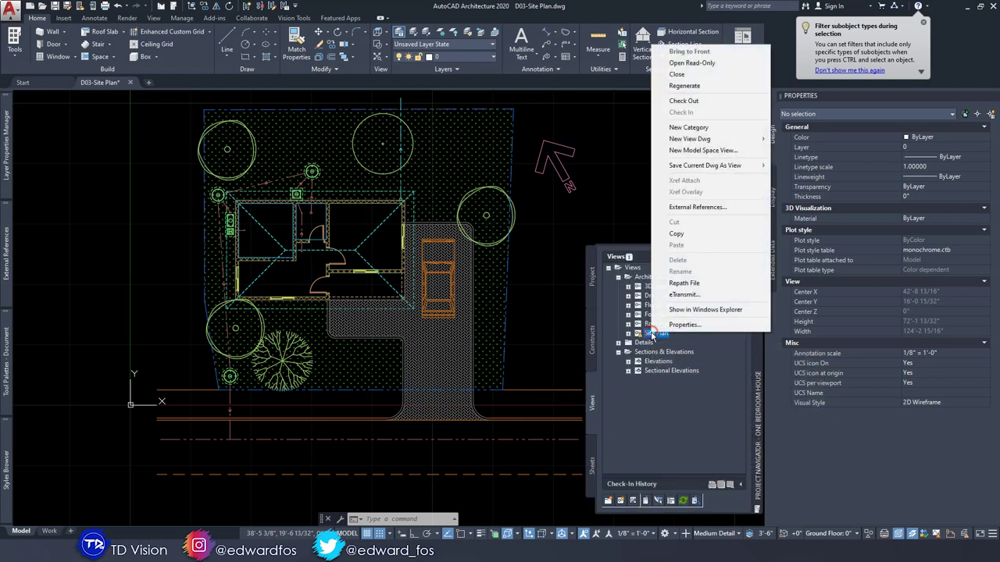
left_click(678, 321)
left_click(396, 250)
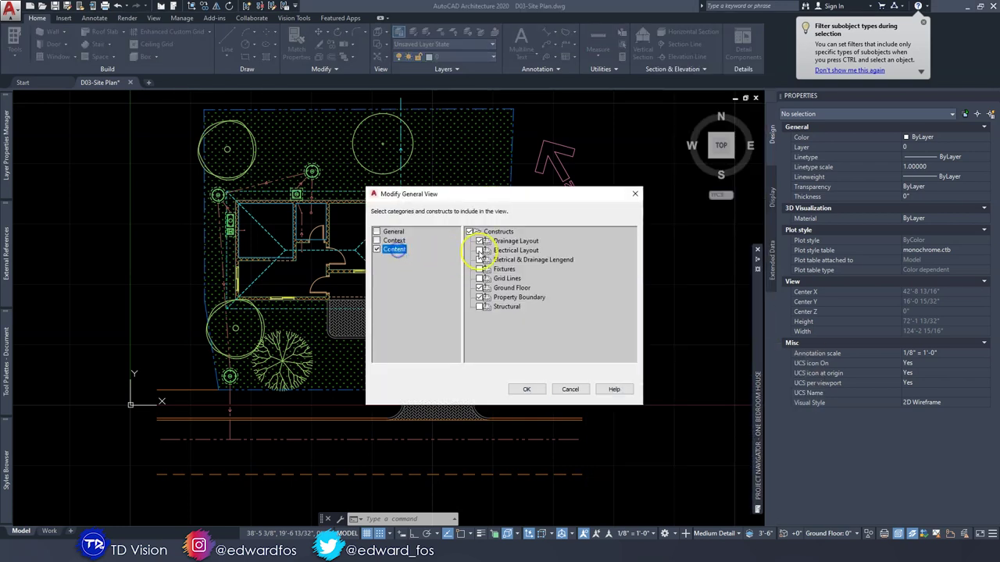
left_click(533, 300)
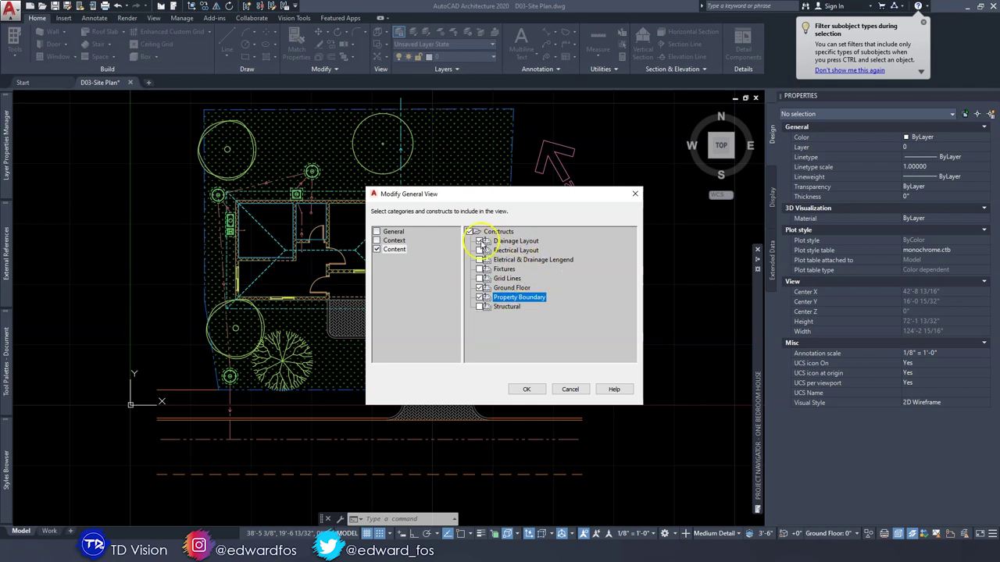
left_click(505, 241)
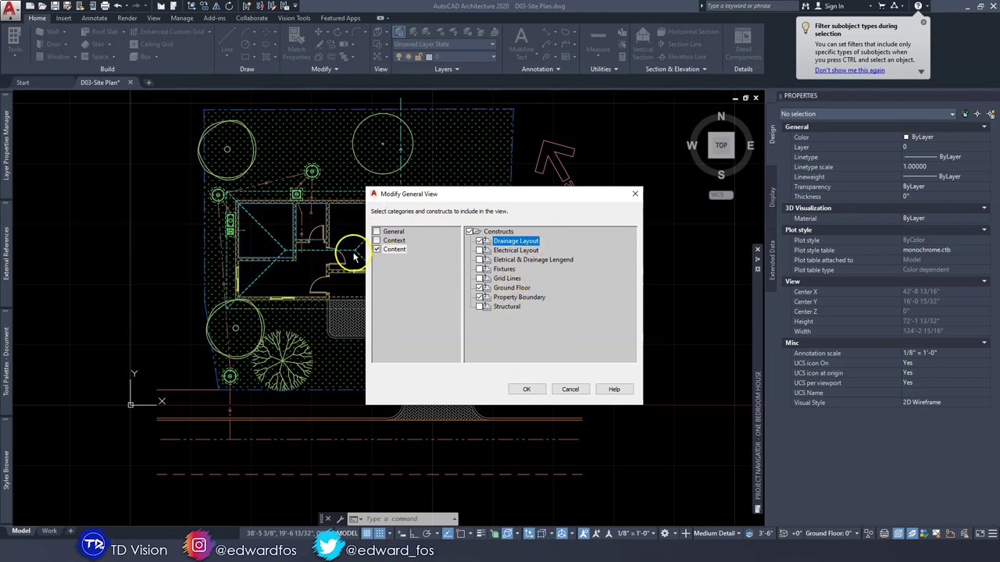
left_click(526, 389)
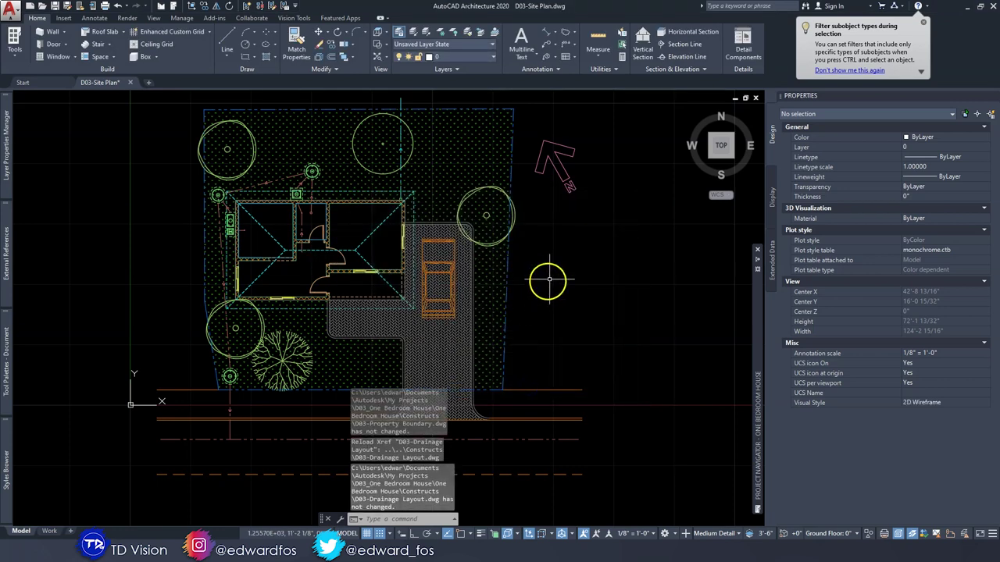
Check the available annotation scales against the scale used for the site plan
mouse_move(550, 278)
middle_mouse_down()
mouse_move(529, 303)
mouse_move(520, 295)
middle_mouse_up()
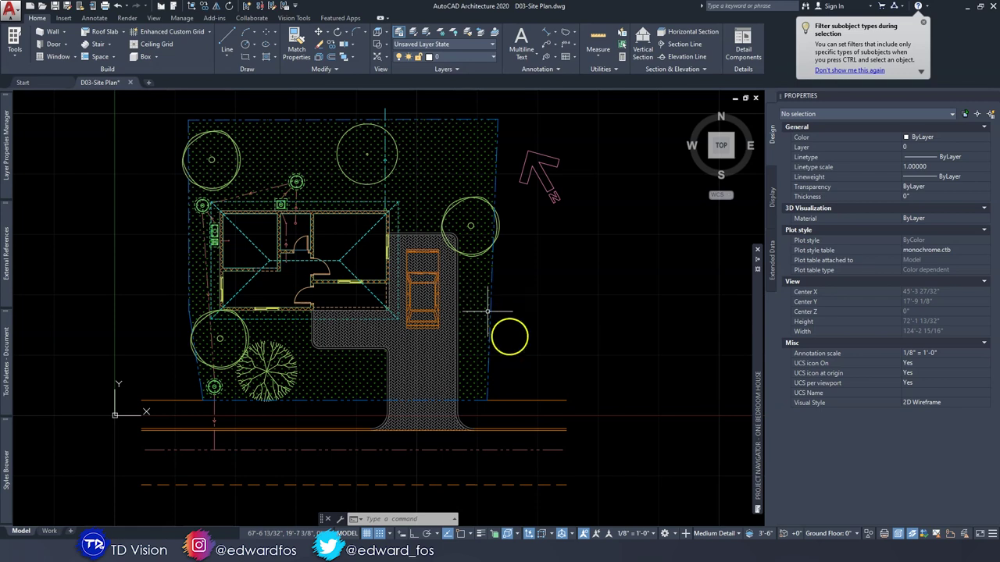
left_click(639, 534)
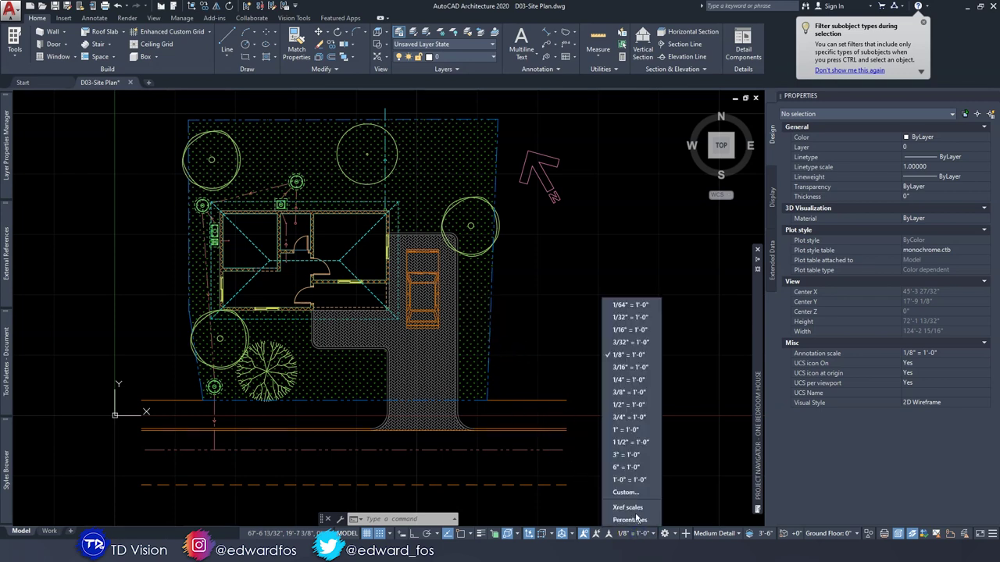
left_click(639, 366)
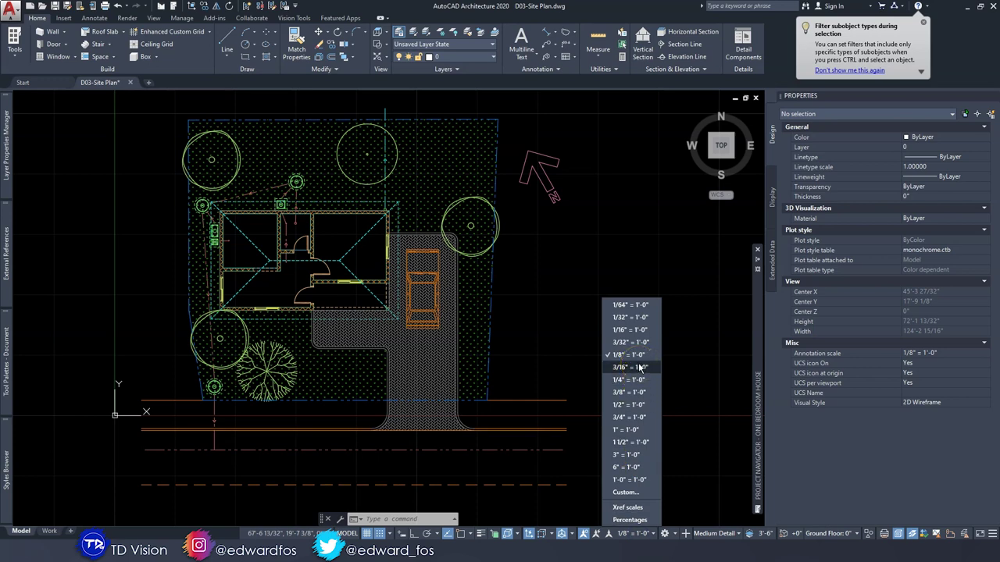
left_click(639, 360)
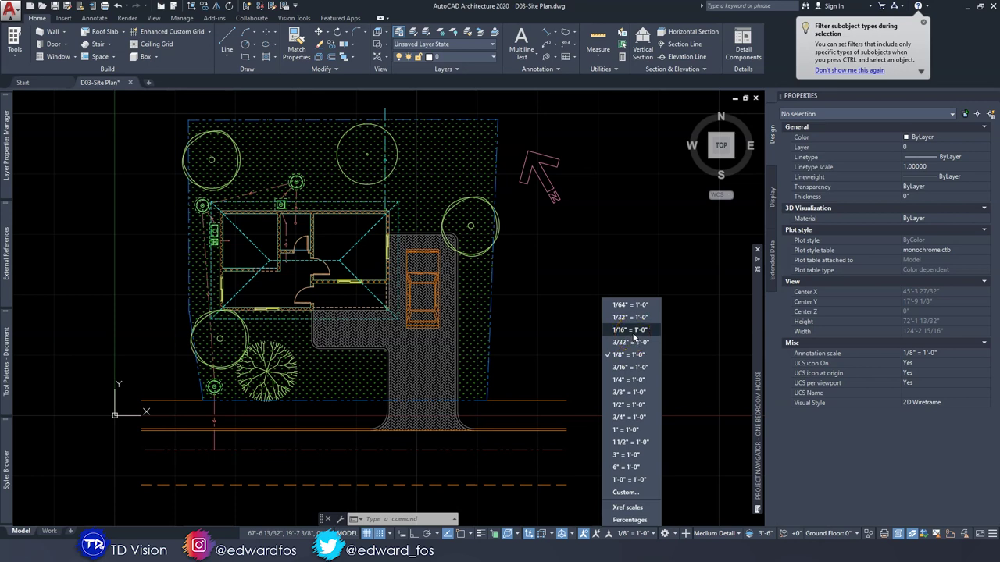
left_click(558, 303)
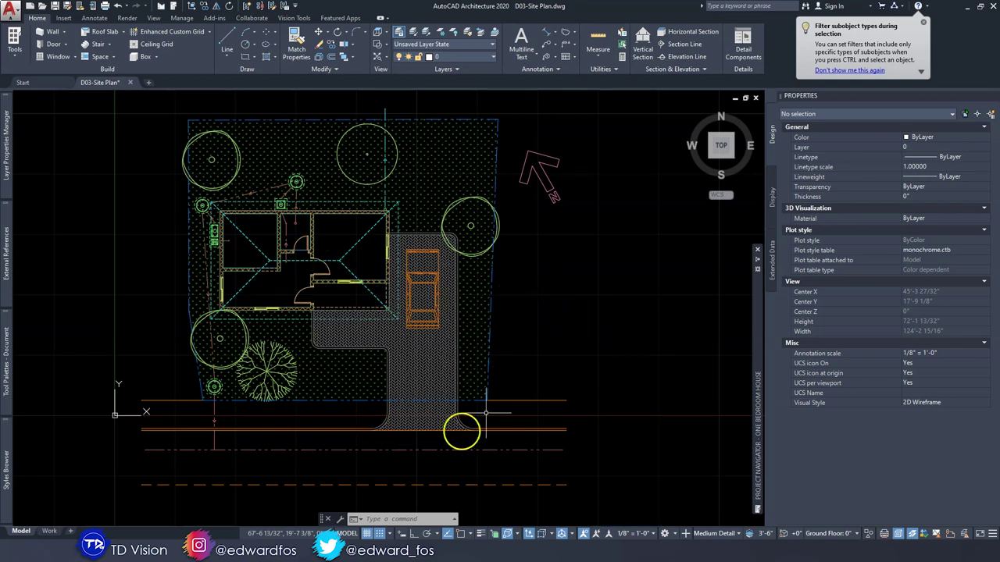
middle_click_drag(447, 382, 437, 350)
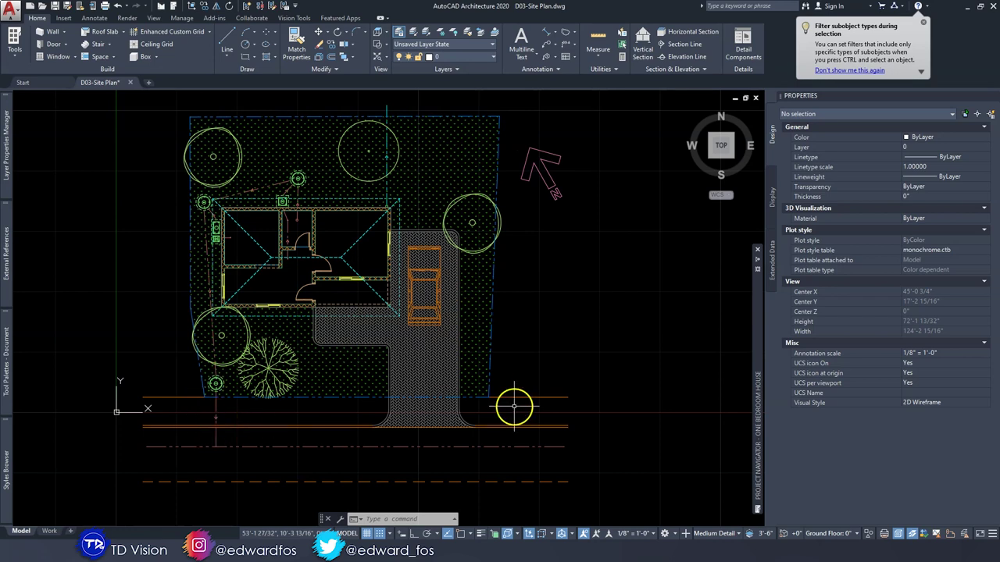
Place a Datum Point symbol from the Document tools at the front right corner of the property boundary, with rotation 0
mouse_move(8, 366)
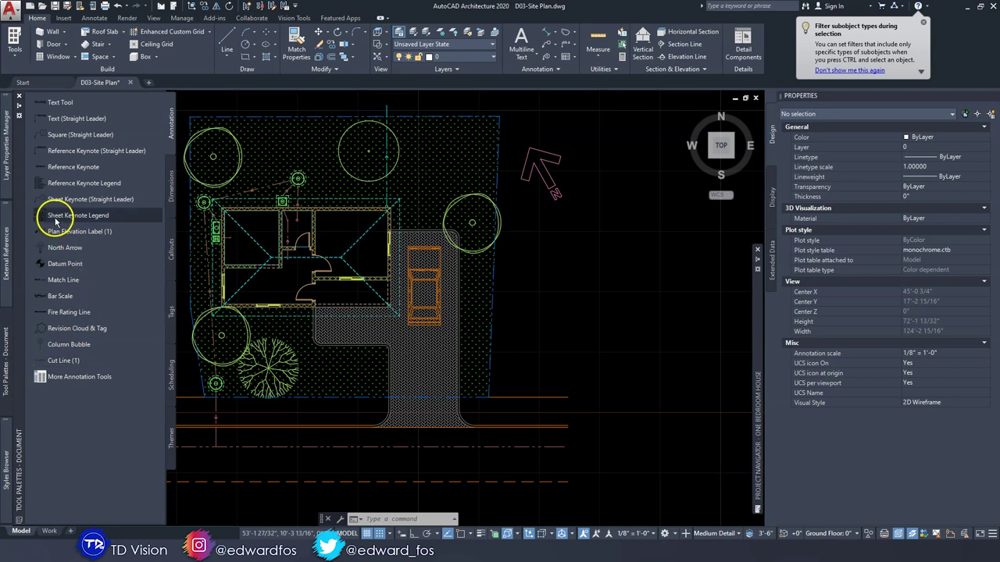
left_click(20, 117)
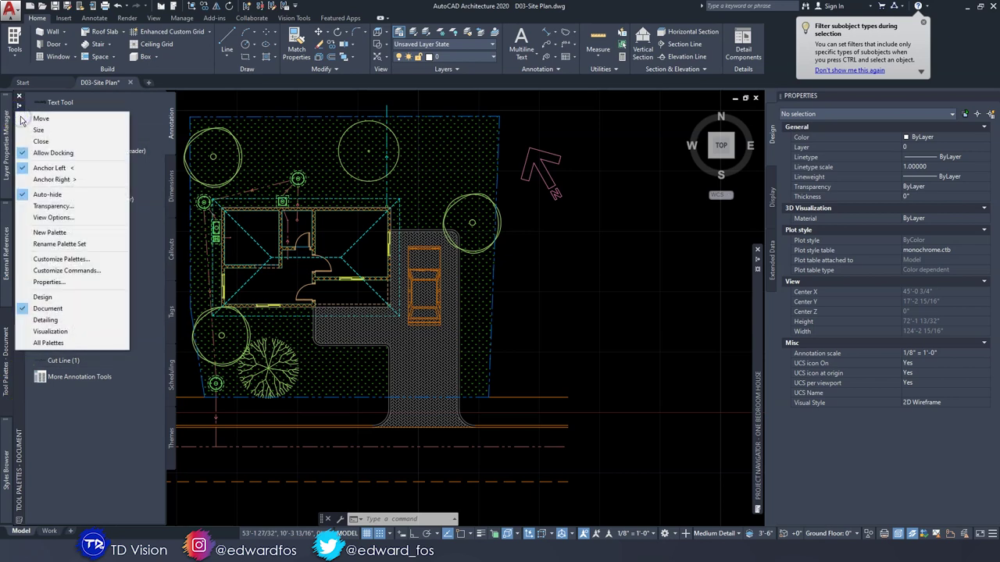
left_click(50, 312)
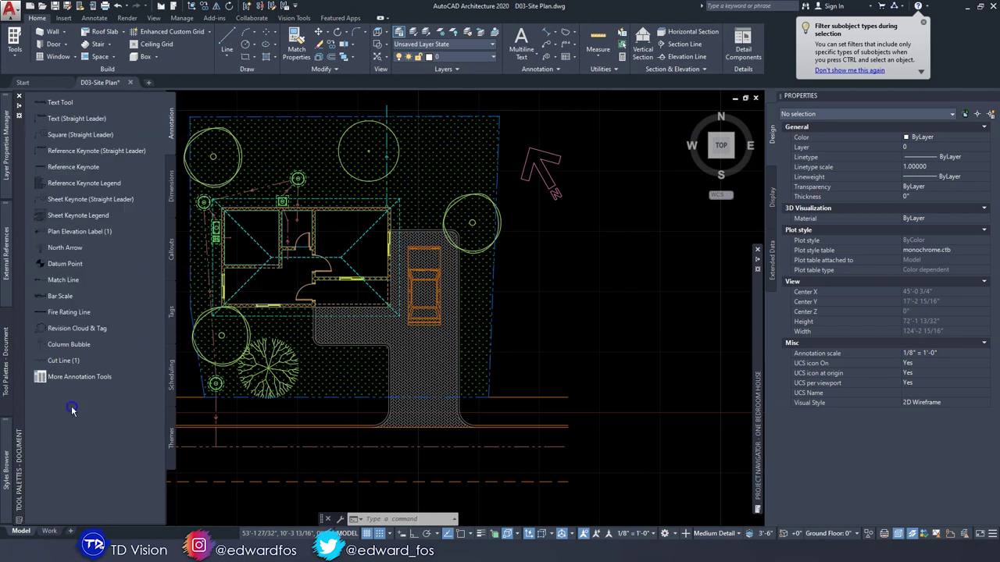
left_click(64, 267)
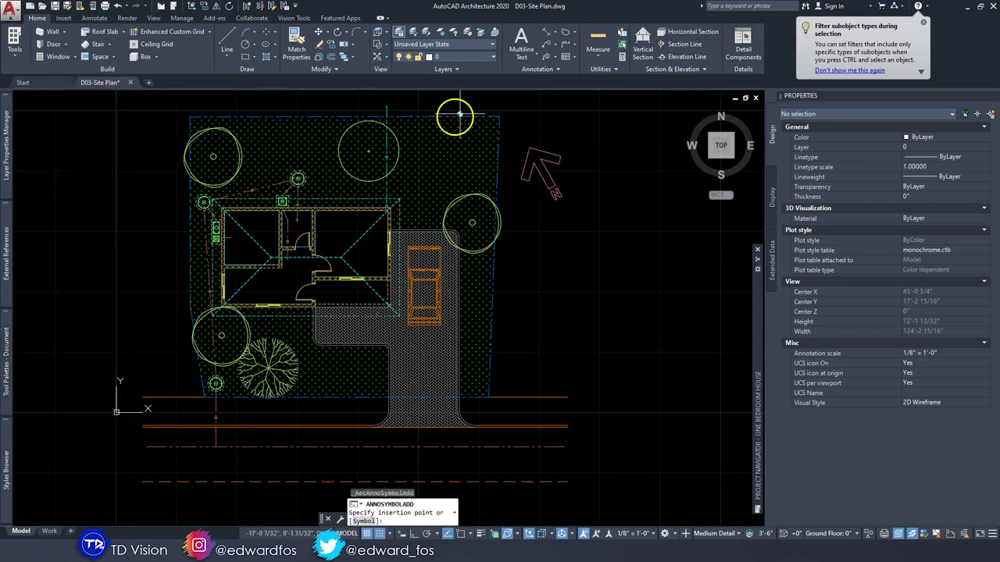
middle_click_drag(358, 136, 407, 169)
middle_click_drag(282, 349, 252, 285)
scroll(532, 386, "up", 10)
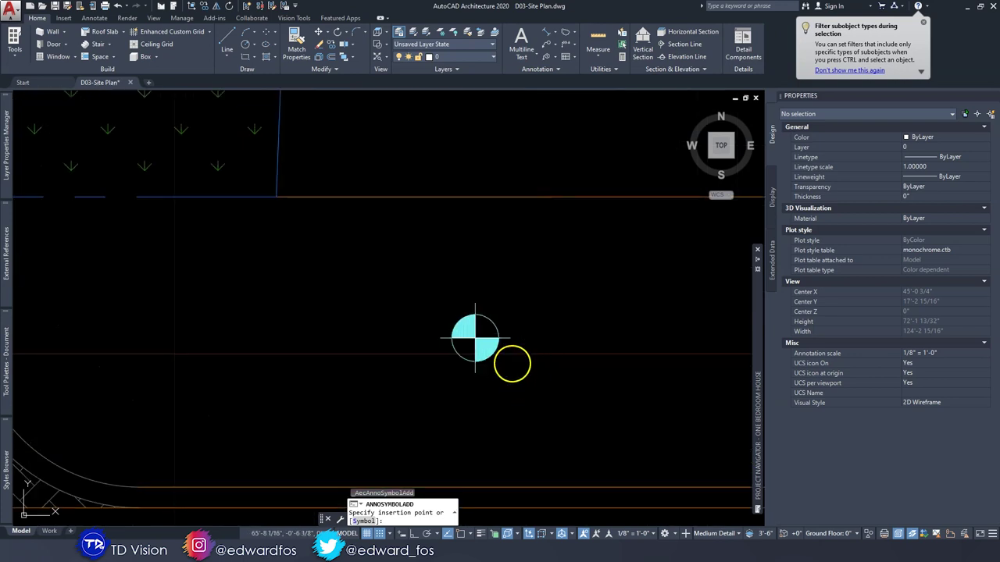
middle_click_drag(435, 304, 487, 357)
key("F3")
left_click(325, 252)
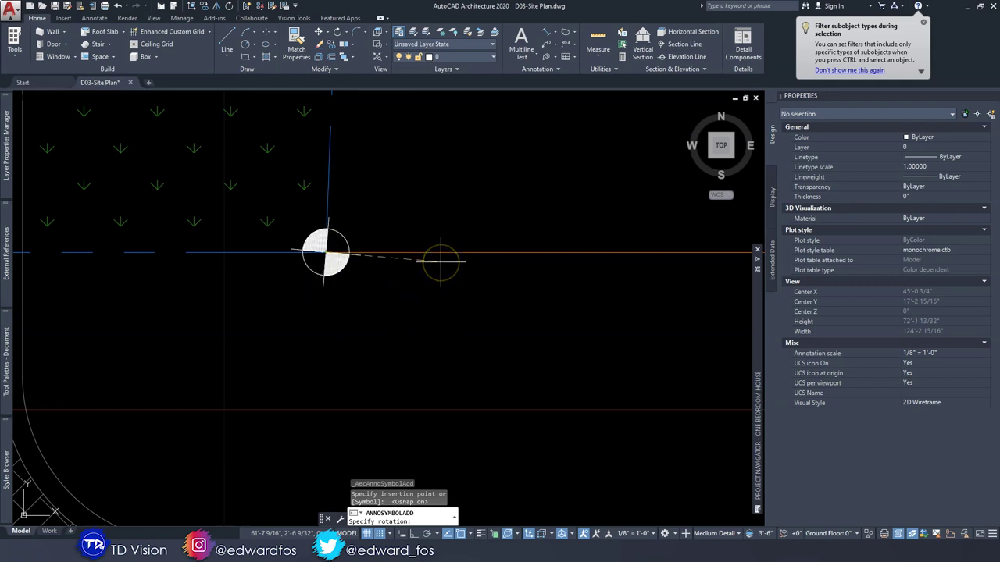
type("0")
key("Return")
Place Datum Point symbols at the rear right and rear left corners of the property boundary, with rotation 0
key("Return")
scroll(440, 262, "down", 5)
scroll(375, 185, "up", 5)
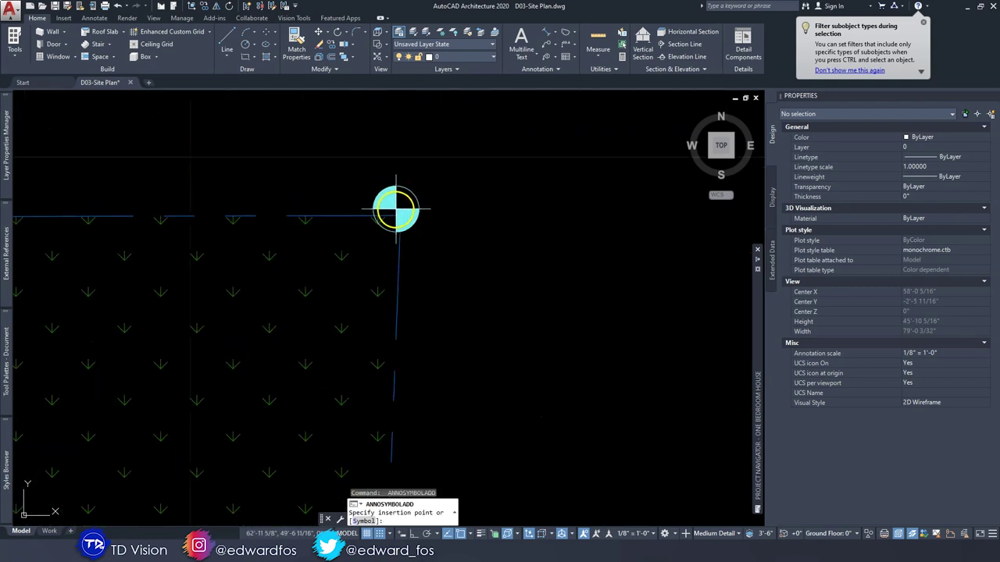
left_click(397, 212)
key("Return")
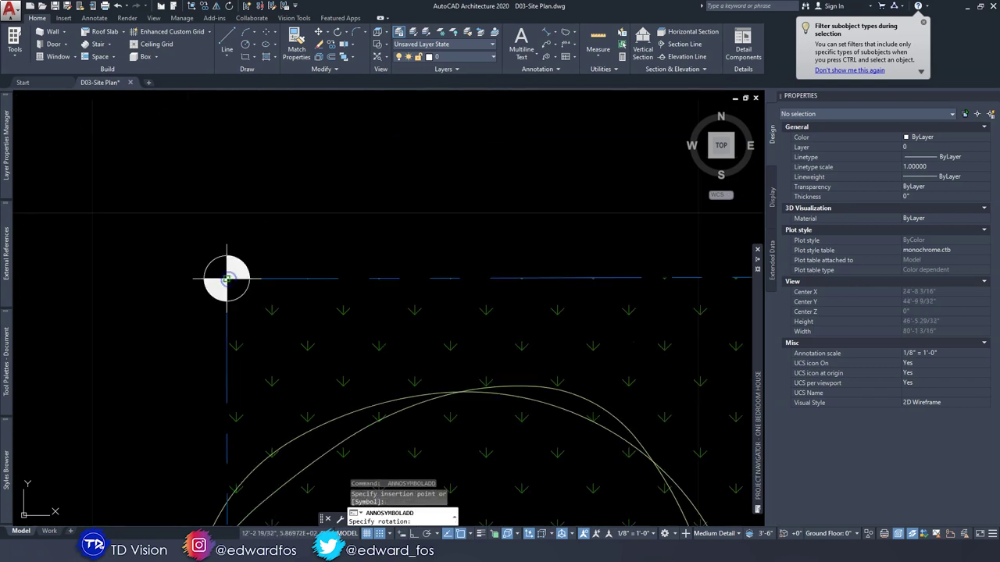
type("0")
key("Return")
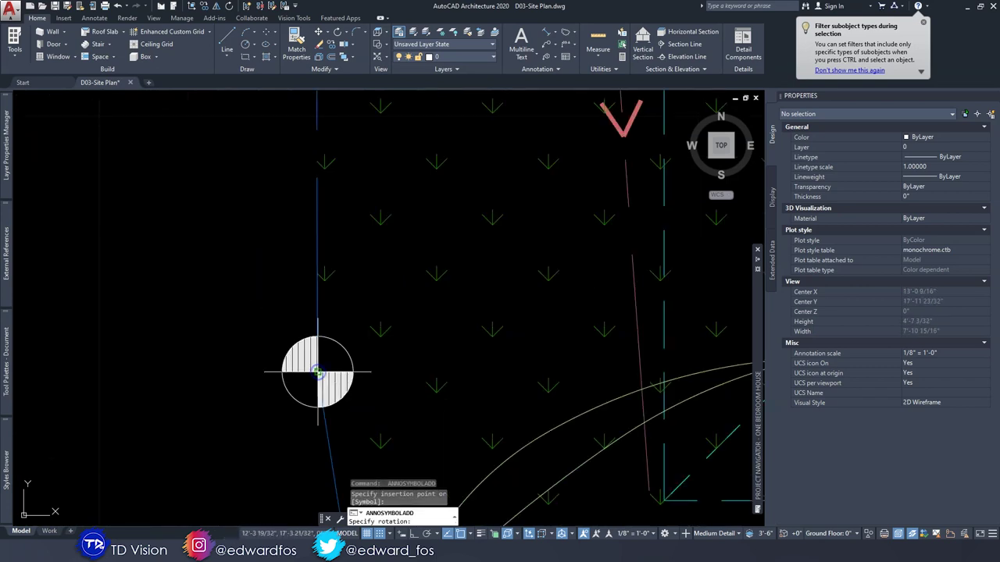
Place Datum Point symbols with rotation 0 at the bend in the left boundary line and at the front left corner
type("0")
key("Return")
scroll(322, 373, "down", 8)
middle_click_drag(323, 378, 304, 275)
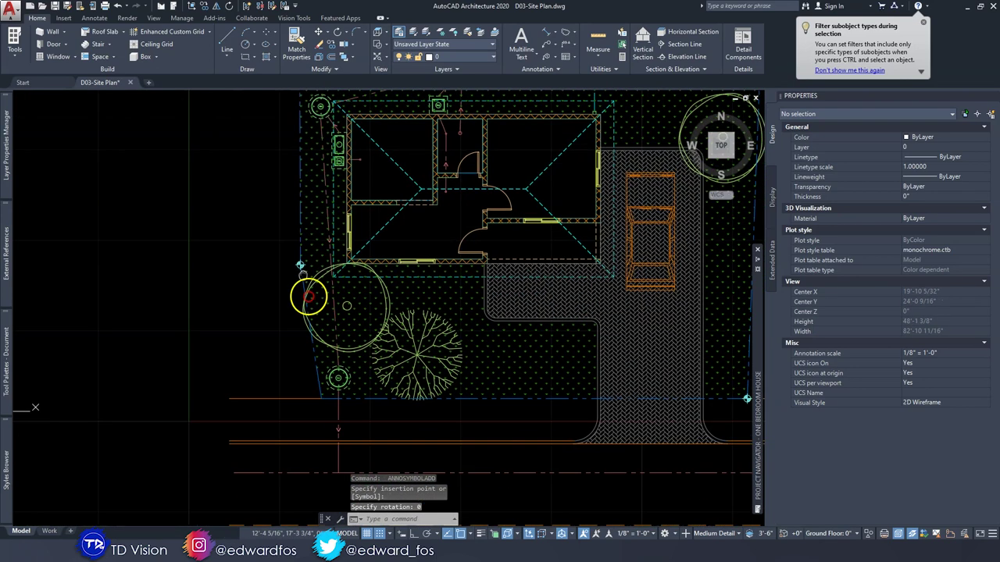
scroll(322, 399, "up", 6)
left_click(299, 376)
key("Return")
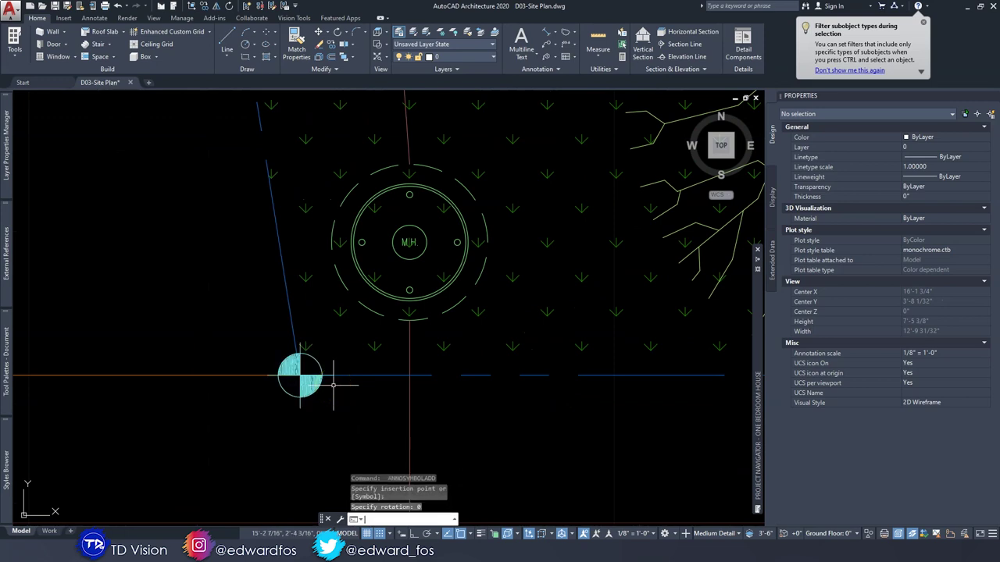
Inspect the datum point at the rear right corner and the placement of the symbols around the whole property boundary
scroll(268, 362, "down", 6)
scroll(442, 201, "up", 8)
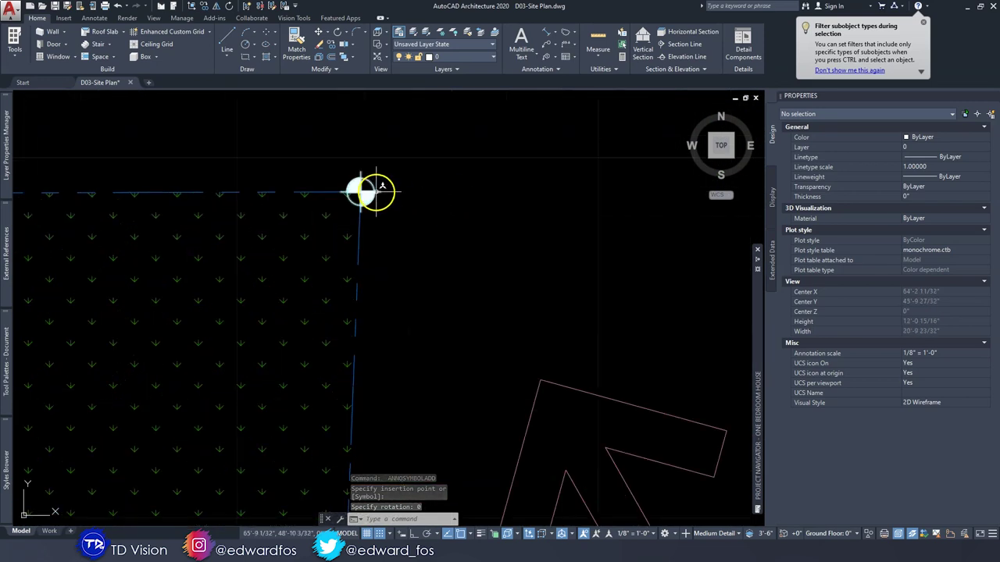
left_click(361, 192)
key("Escape")
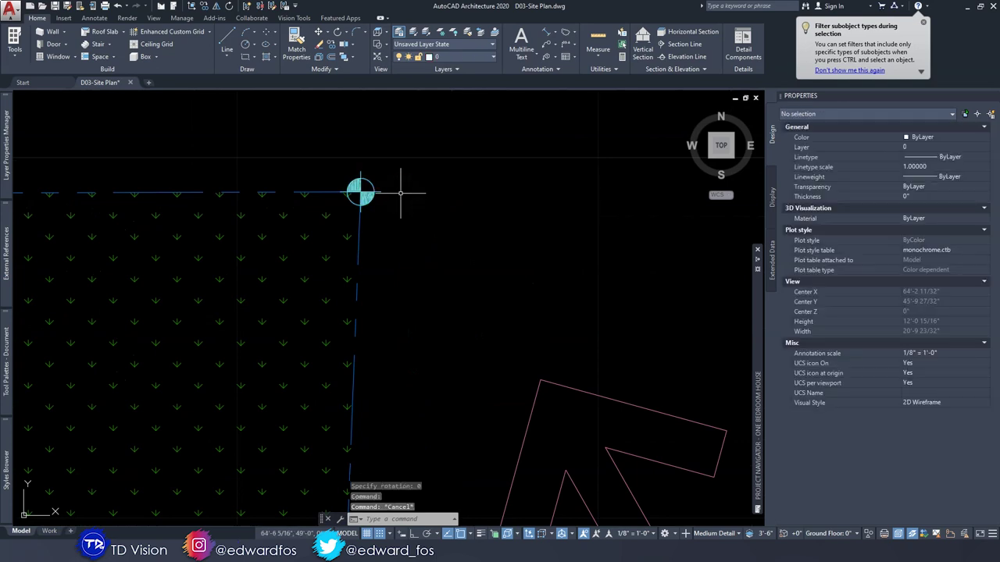
scroll(405, 196, "down", 4)
scroll(415, 223, "down", 3)
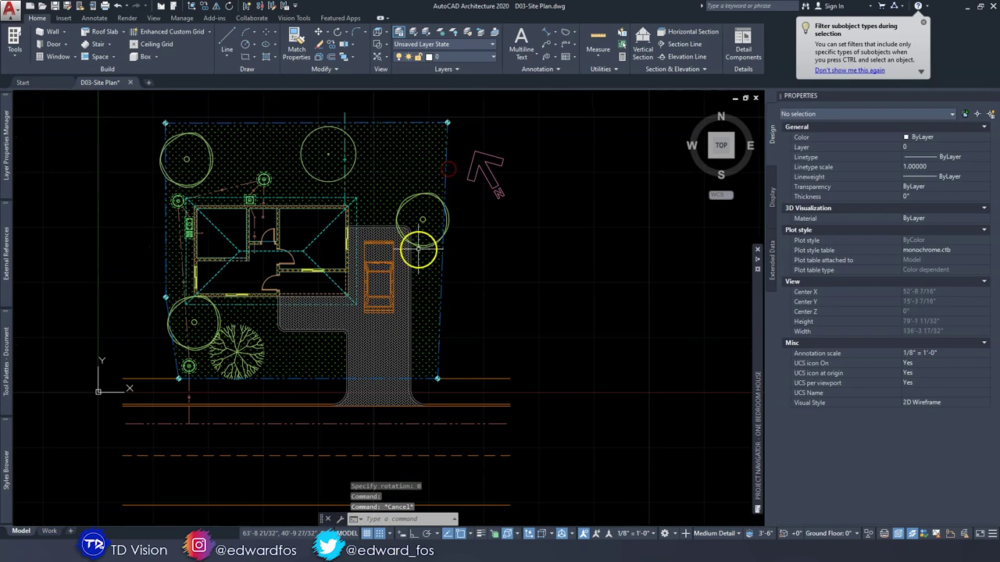
middle_click_drag(439, 375, 528, 363)
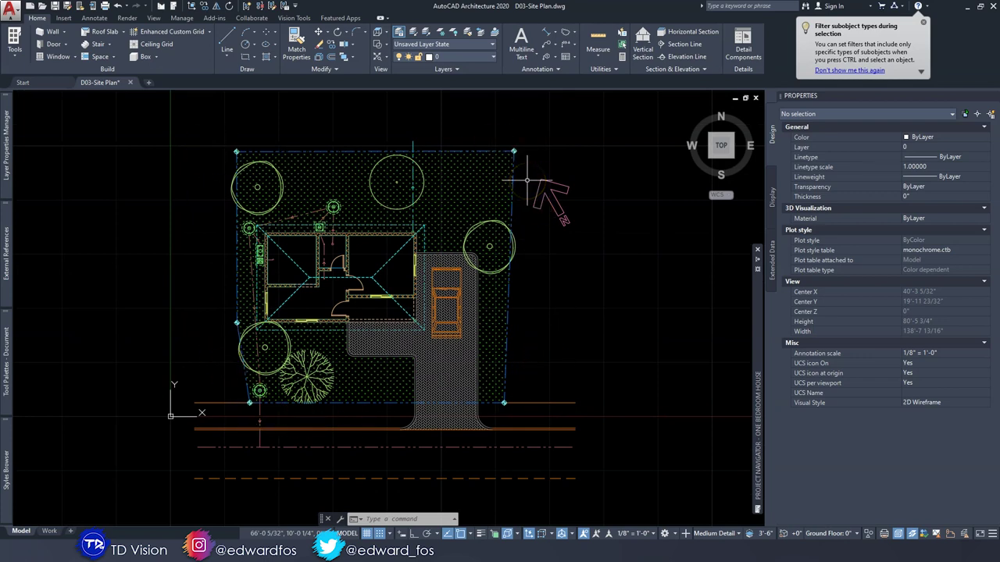
Add the multiline text "PROPERTY BOUNDARY 15.61m" above the rear boundary line and narrow its text frame to fit
middle_click_drag(396, 179, 361, 181)
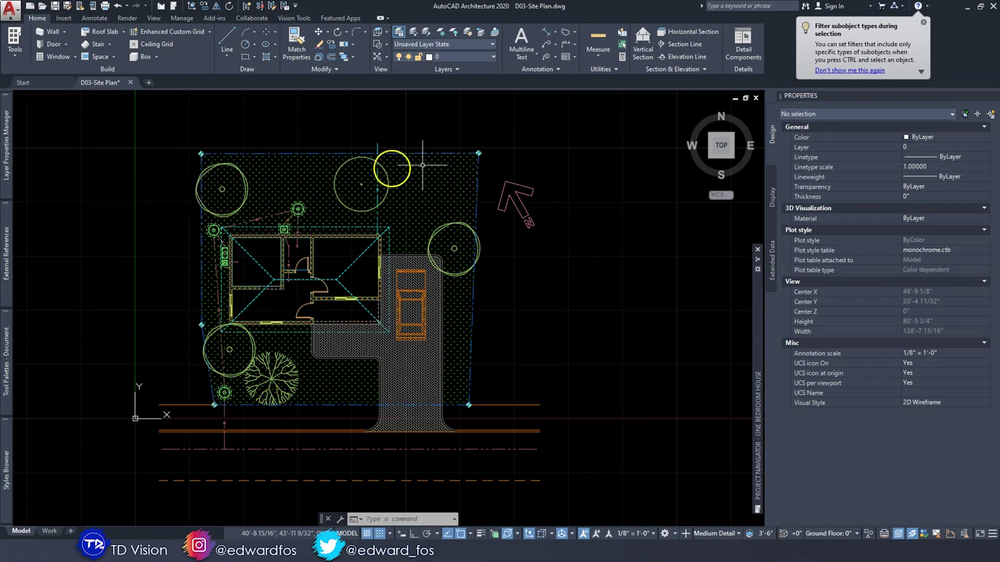
scroll(308, 160, "up", 5)
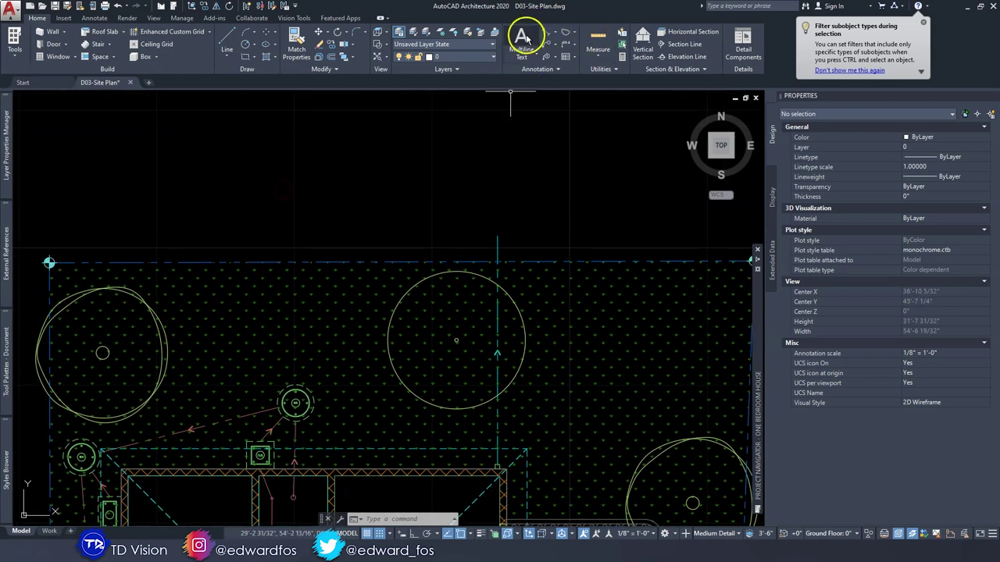
left_click(521, 39)
left_click(252, 191)
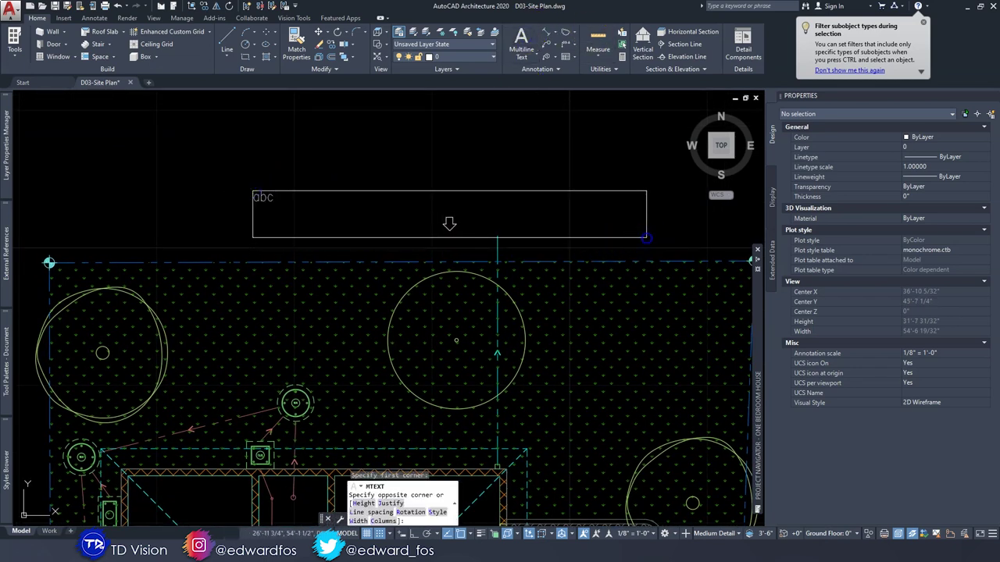
left_click(647, 240)
type("PROPERTY BOUNDARY 15.61m")
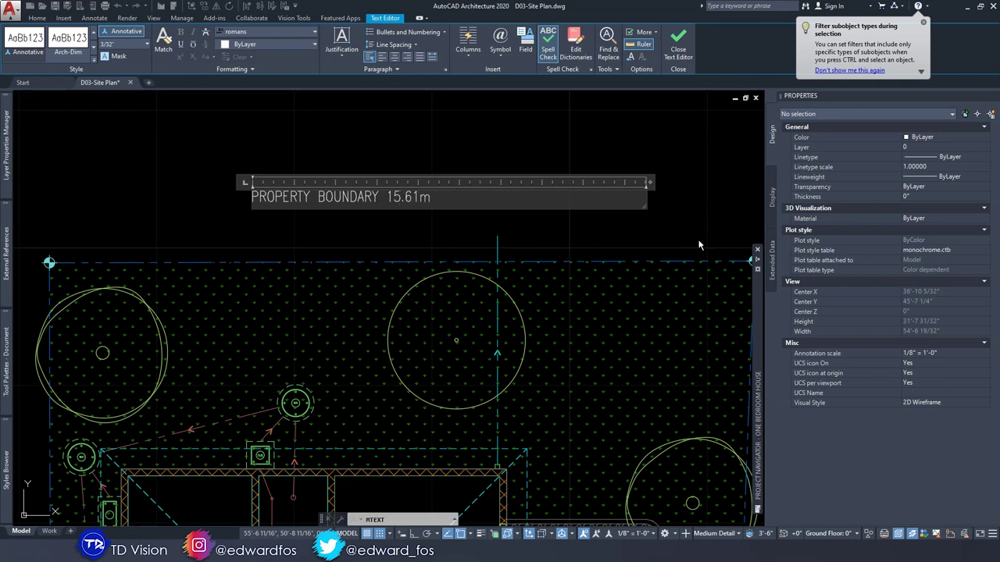
left_click_drag(650, 183, 443, 182)
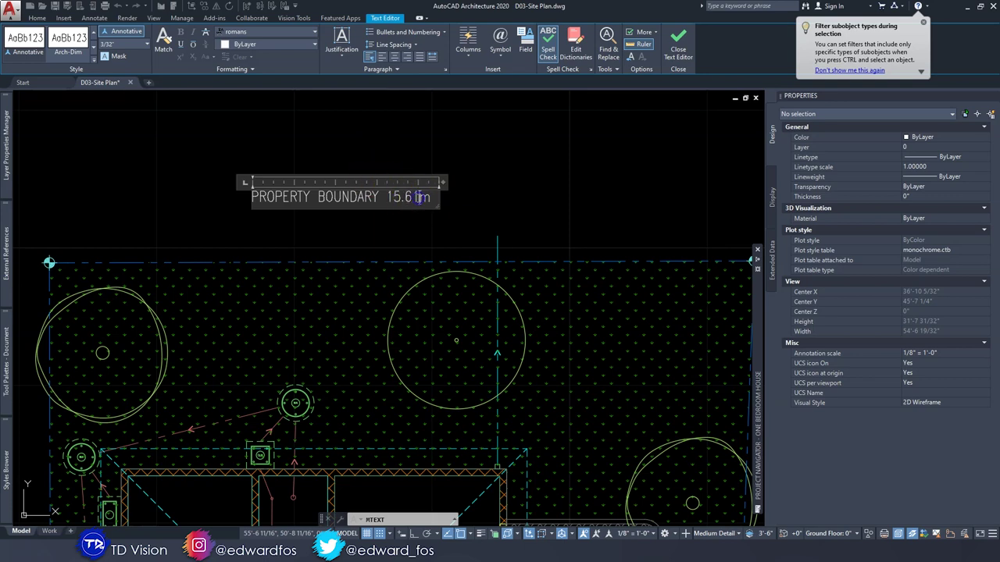
left_click(363, 154)
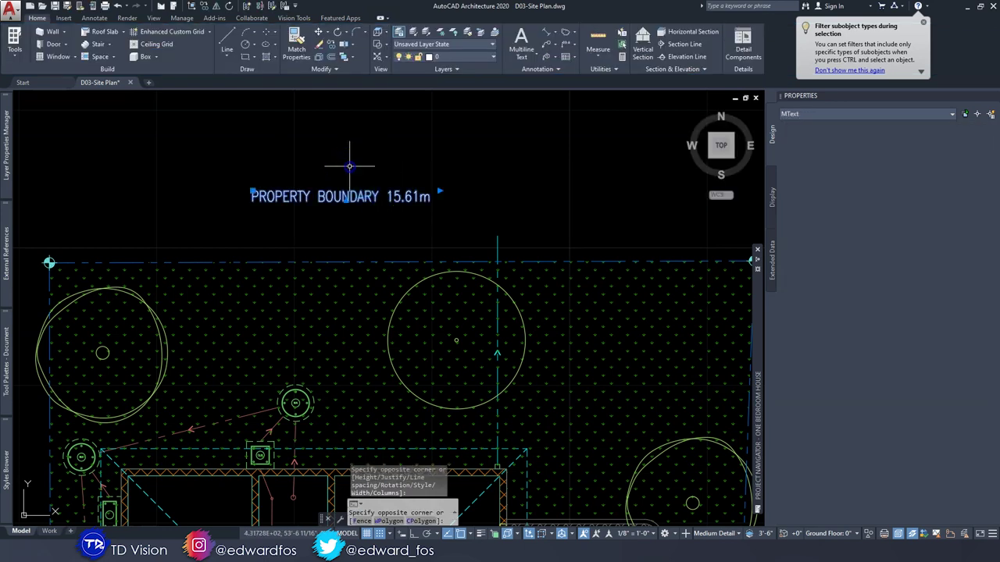
Move the property boundary text down to just above the left part of the rear boundary line
type("m")
key("space")
left_click(363, 146)
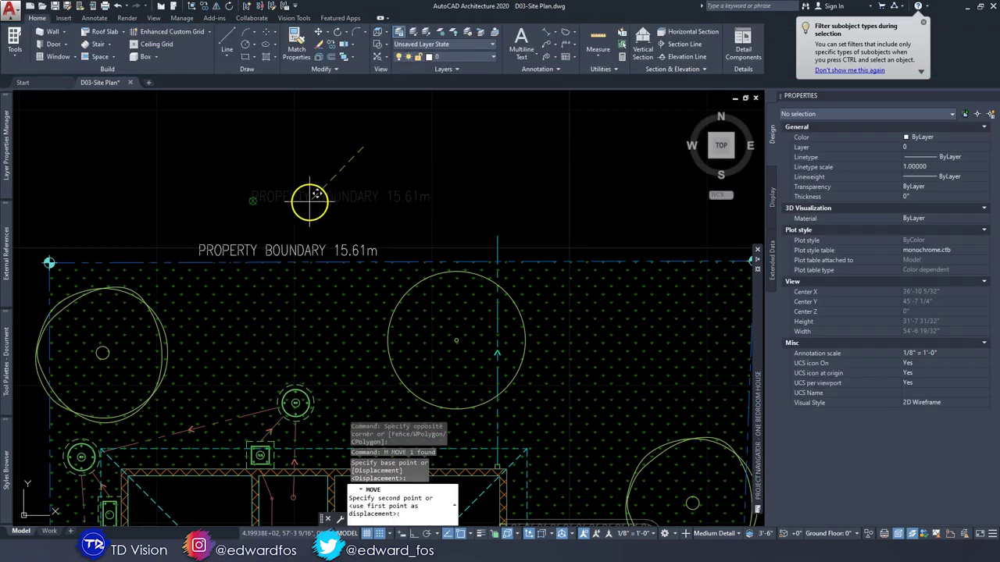
left_click(253, 200)
left_click(258, 240)
Move the "PROPERTY BOUNDARY 15.61m" text toward the middle of the rear boundary line, just above it
left_click(223, 248)
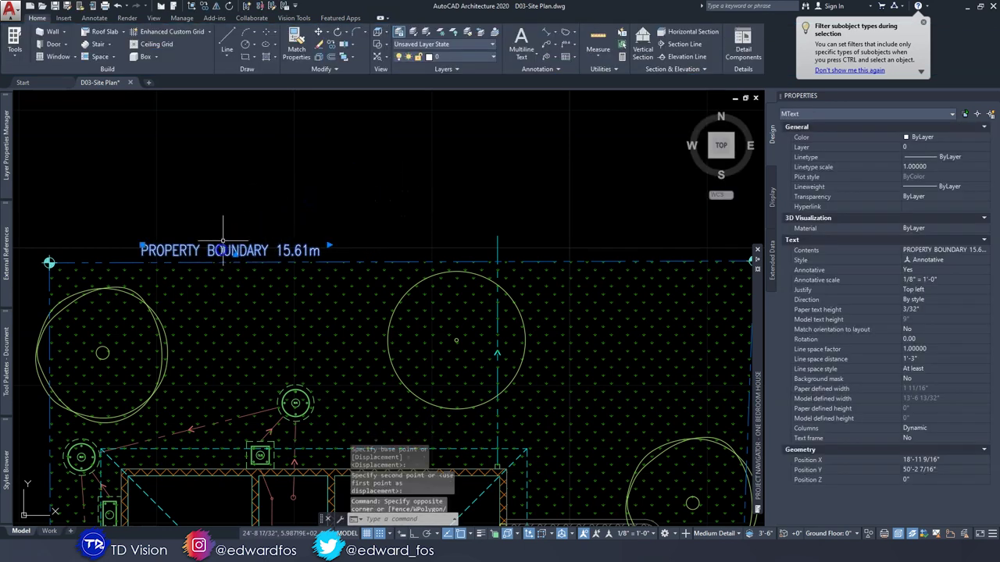
type("m")
key("space")
left_click(234, 194)
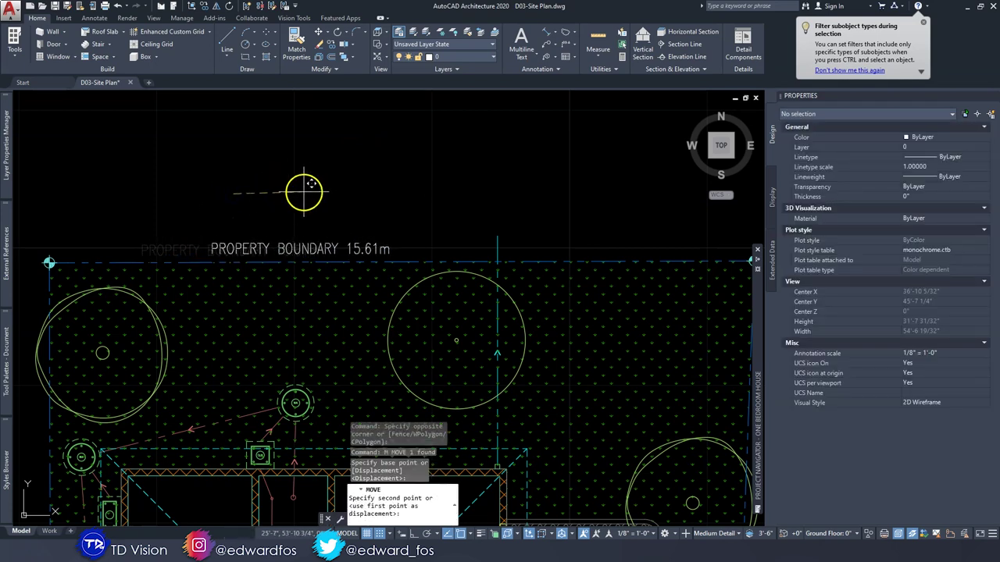
left_click(311, 185)
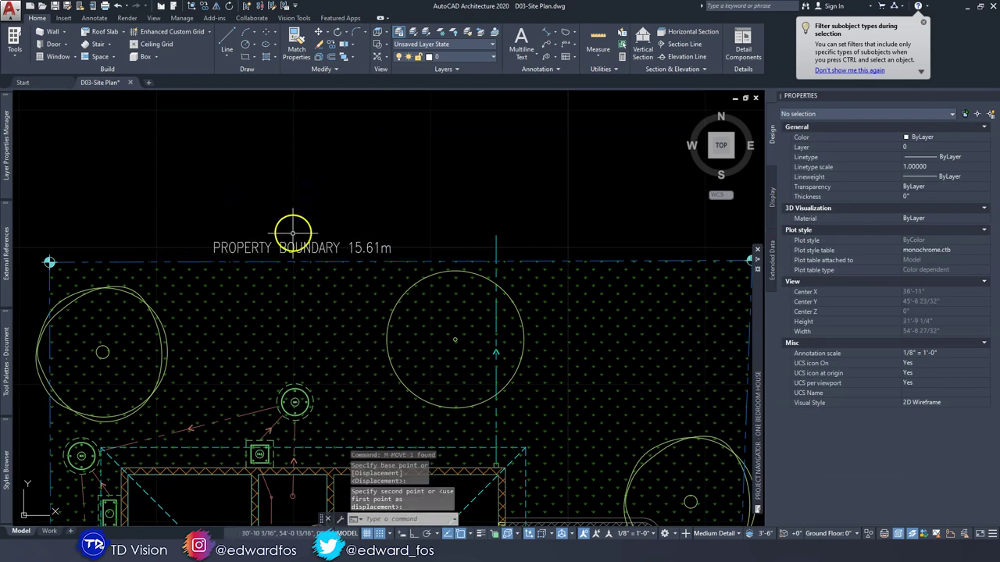
Copy the "PROPERTY BOUNDARY 15.61m" text to the open area outside the left boundary line
scroll(320, 211, "down", 2)
scroll(319, 211, "up", 2)
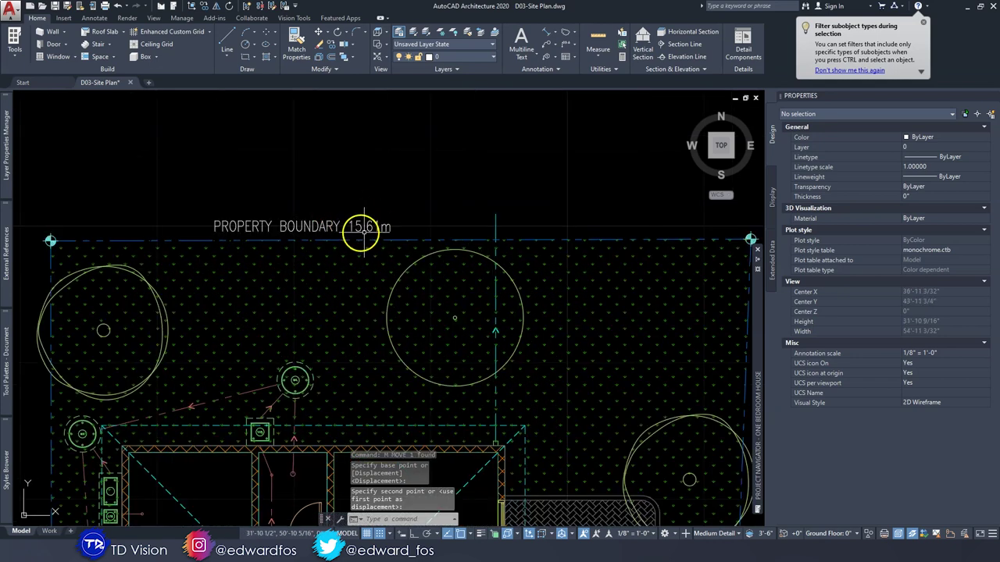
scroll(346, 213, "down", 2)
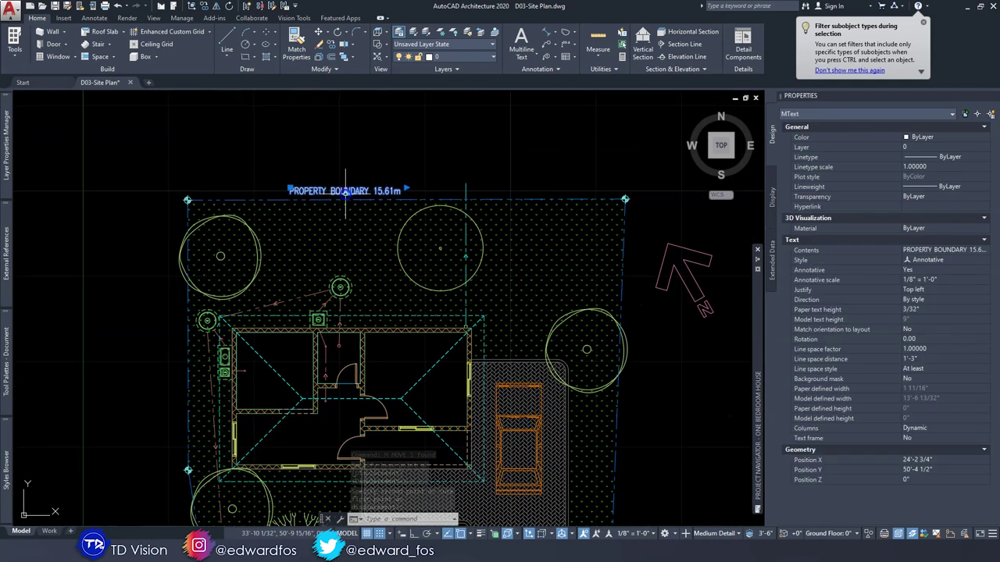
left_click(320, 44)
scroll(384, 191, "up", 2)
left_click(384, 190)
middle_click_drag(255, 229, 404, 78)
middle_click_drag(187, 272, 281, 169)
left_click(281, 178)
key("Escape")
scroll(363, 242, "up", 2)
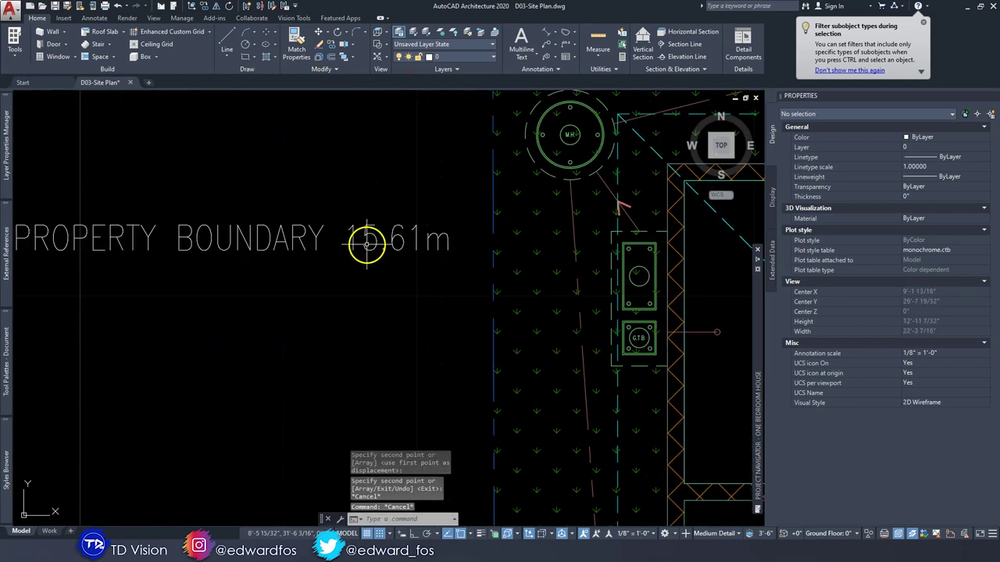
Change the length in the copied left boundary label to 9.64m
left_click(352, 242)
double_click(353, 242)
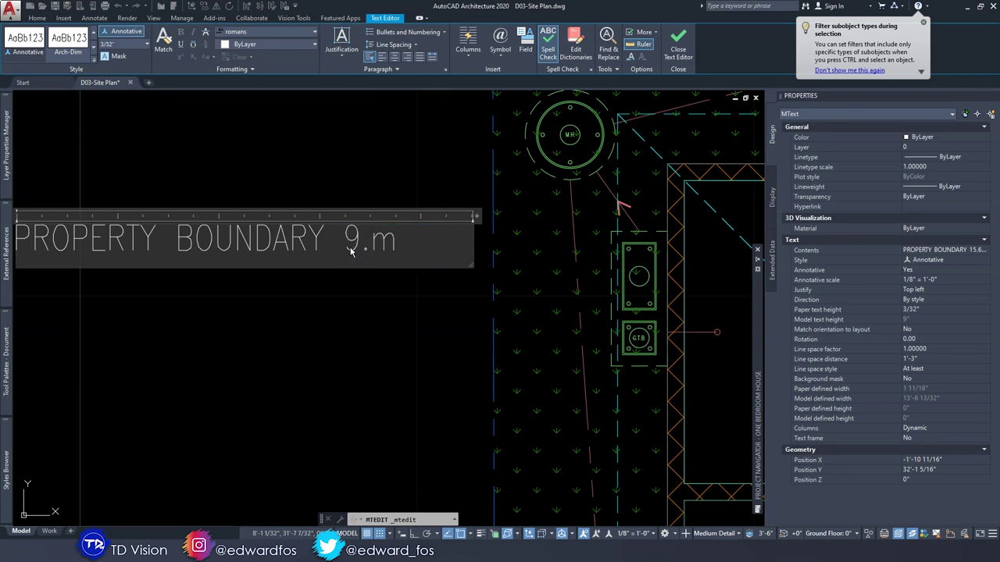
left_click(370, 317)
key("Escape")
Copy the boundary label beside the angled front left segment with length 4.56m, and again below the front boundary line
scroll(370, 316, "down", 4)
left_click(370, 316)
left_click(308, 262)
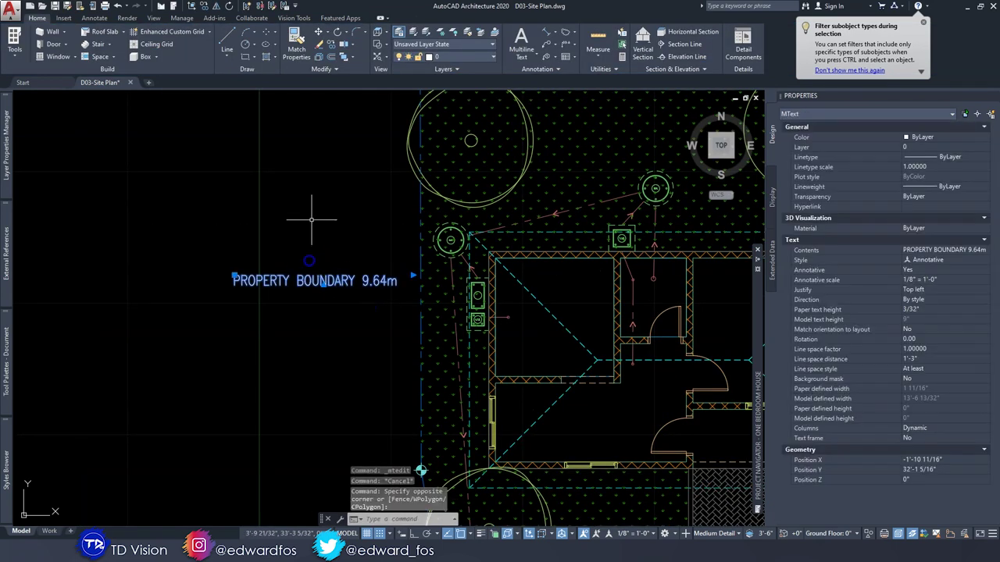
left_click(319, 328)
middle_click_drag(313, 480, 308, 294)
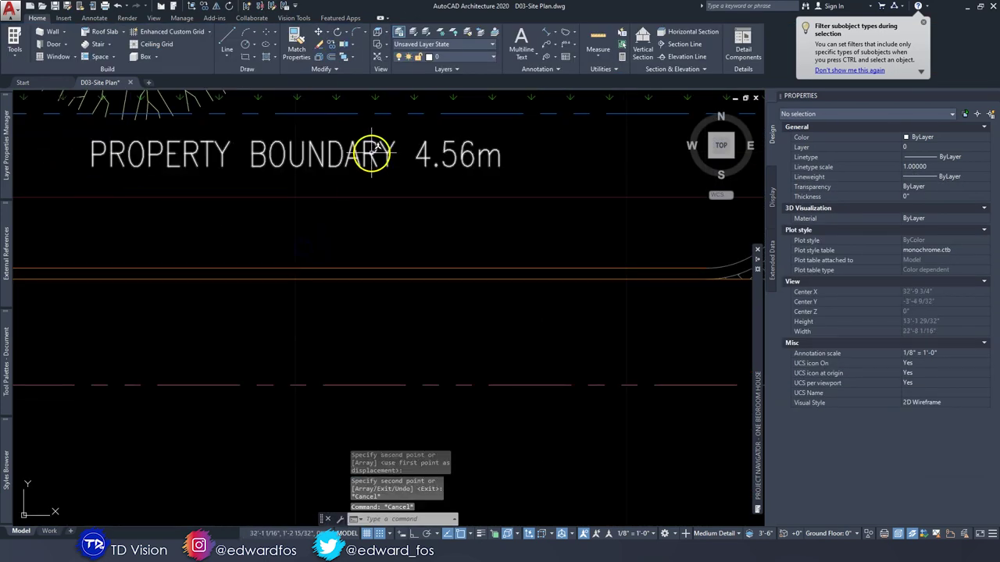
Set the front boundary label to 14.32m and a copy beside the right boundary to 14.19m
double_click(372, 154)
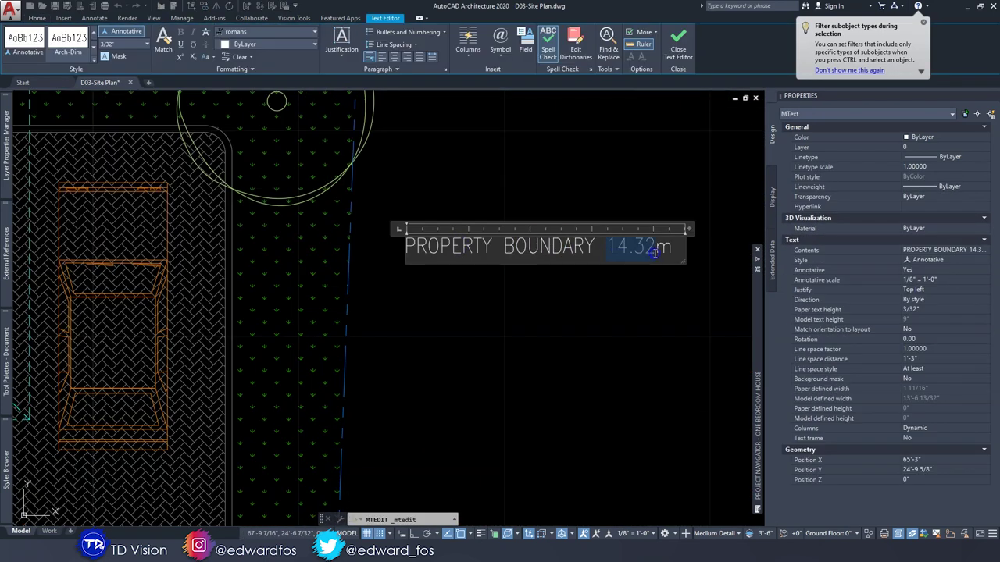
type("14.19")
left_click(458, 348)
key("Escape")
Rotate the 9.64m label about the left boundary line's midpoint to run parallel to that line
scroll(479, 234, "down", 8)
scroll(336, 197, "up", 2)
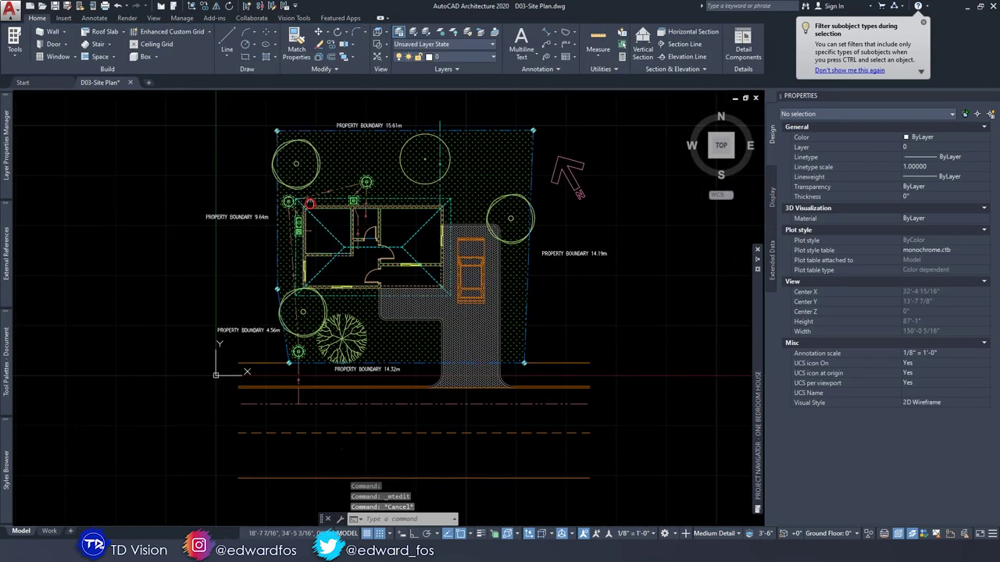
middle_click_drag(327, 202, 262, 190)
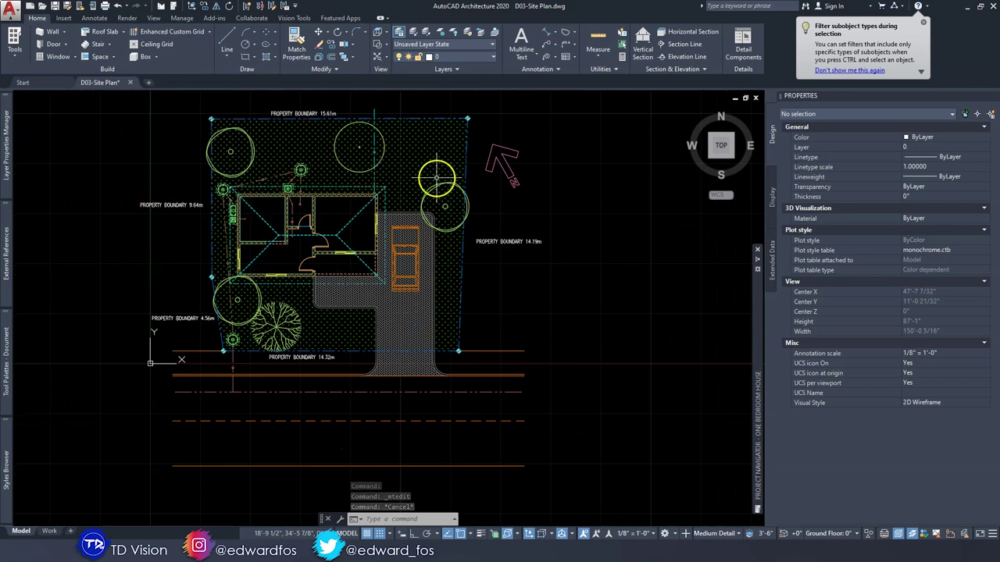
scroll(132, 195, "up", 4)
left_click(160, 203)
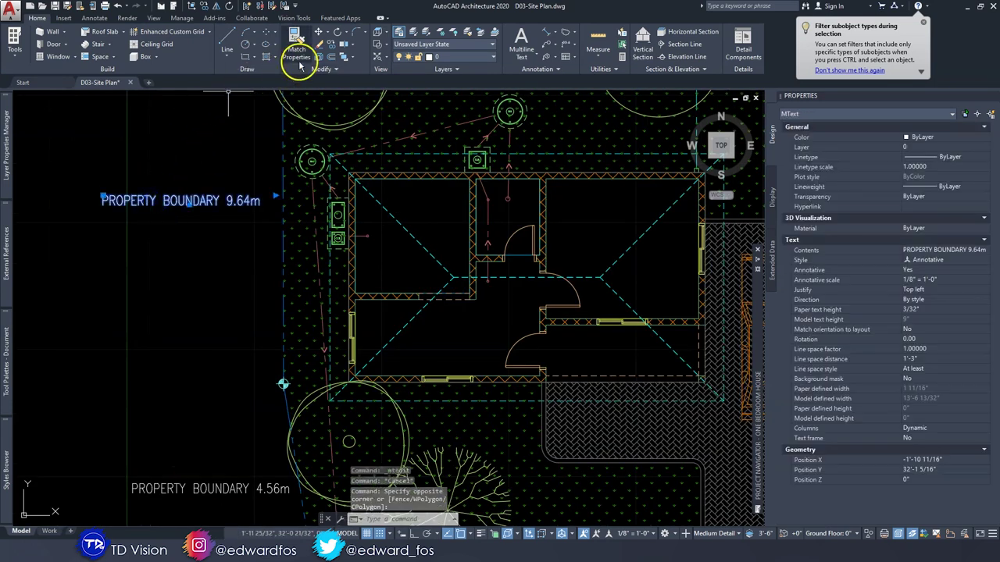
left_click(338, 32)
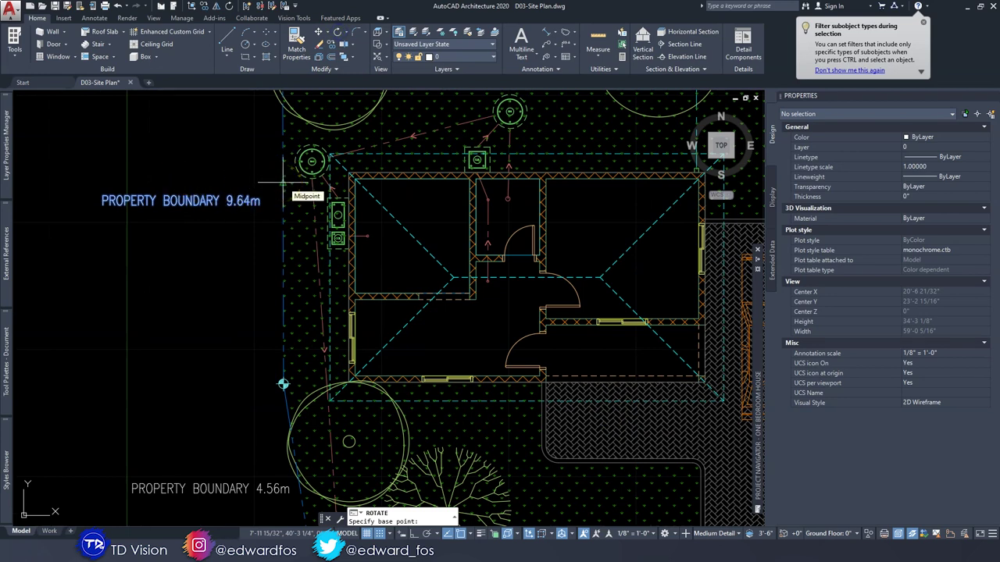
left_click(282, 185)
middle_click_drag(286, 131, 291, 168)
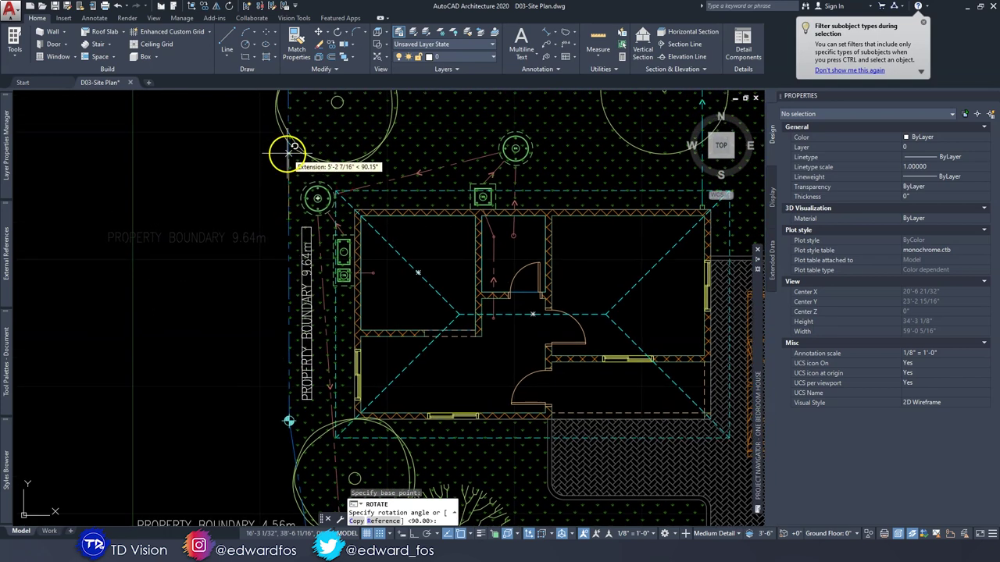
key("Escape")
Move the rotated 9.64m label from inside the plot to just outside the left boundary line
type("m")
key("space")
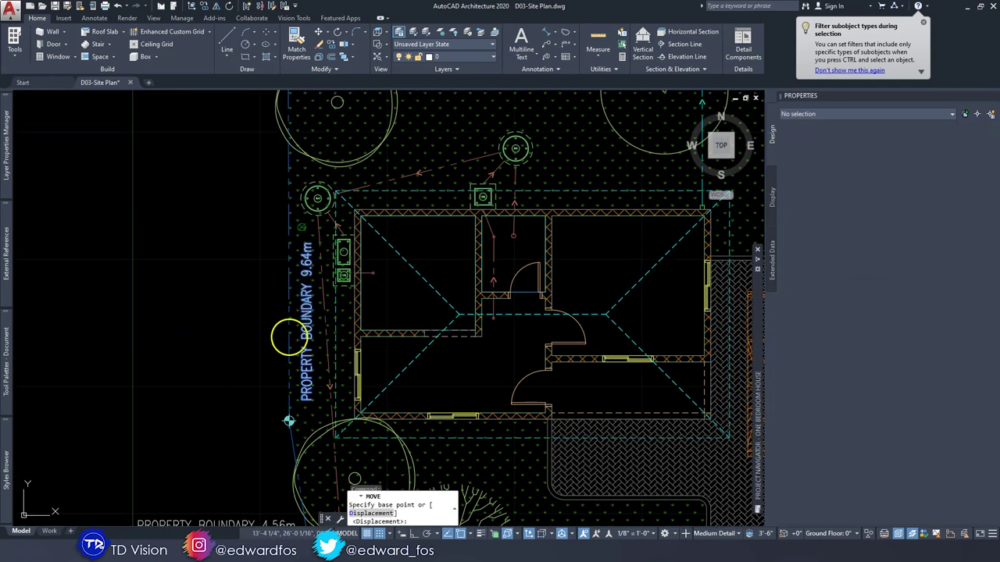
left_click(226, 339)
middle_click_drag(198, 258, 240, 326)
scroll(240, 313, "down", 2)
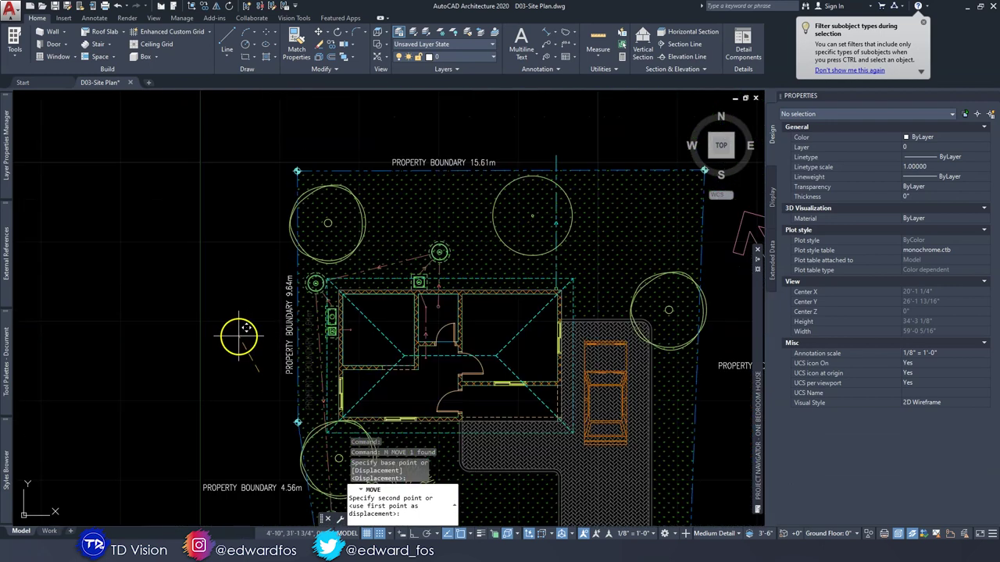
scroll(244, 308, "up", 2)
left_click(239, 341)
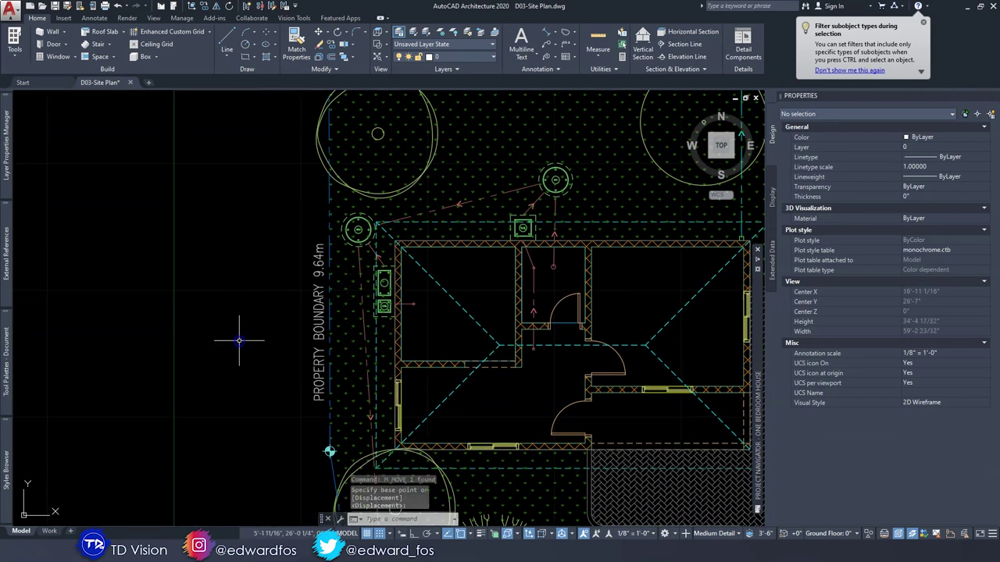
Rotate the 4.56m label about a point on the angled front left boundary segment to align with it
middle_click_drag(252, 357, 246, 194)
middle_click_drag(280, 312, 292, 130)
left_click(296, 210)
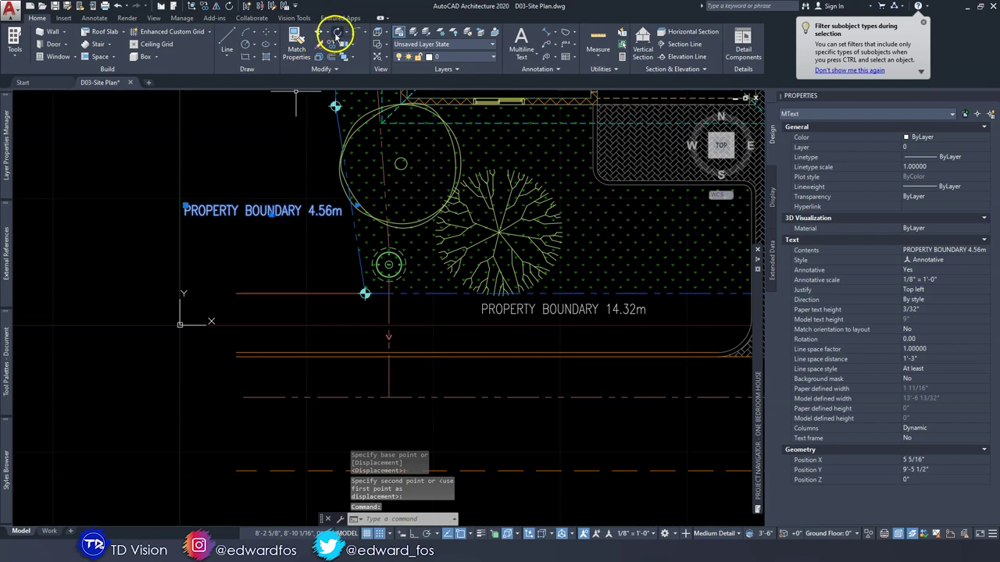
left_click(337, 34)
scroll(352, 204, "up", 6)
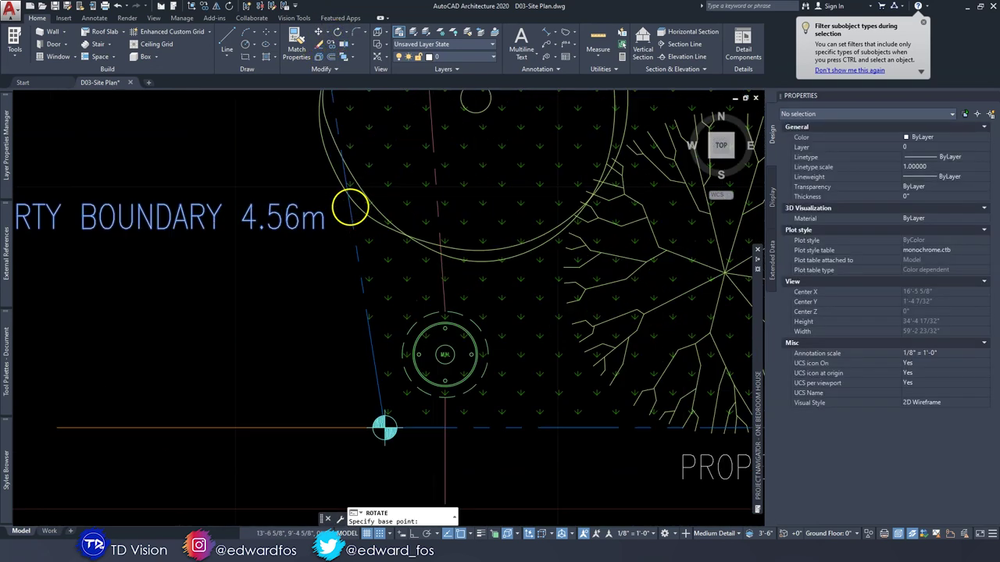
left_click(348, 205)
scroll(347, 172, "down", 6)
key("Escape")
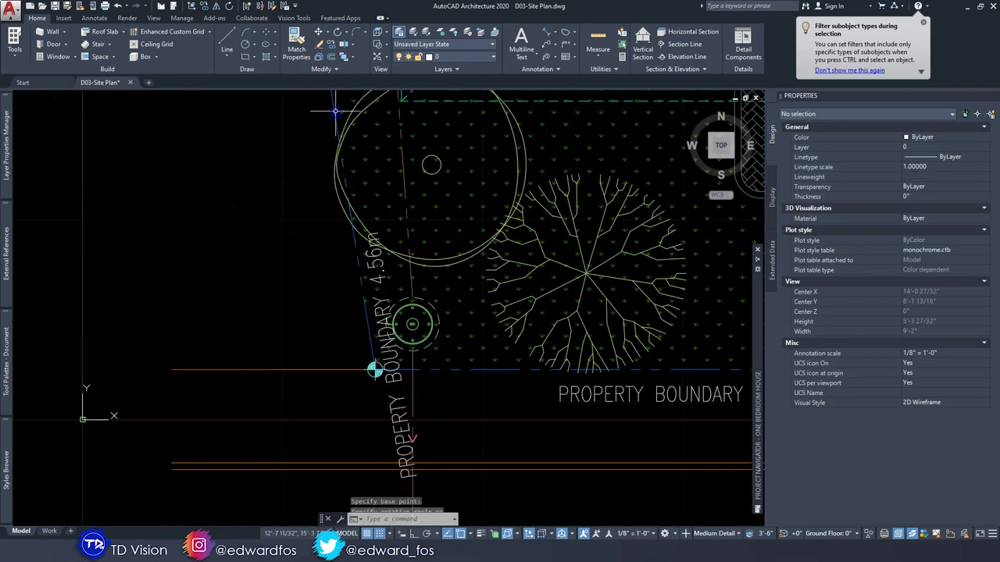
Move the rotated 4.56m label to just outside the angled front left boundary segment
scroll(337, 110, "down", 4)
left_click(362, 243)
type("m")
key("Return")
left_click(310, 246)
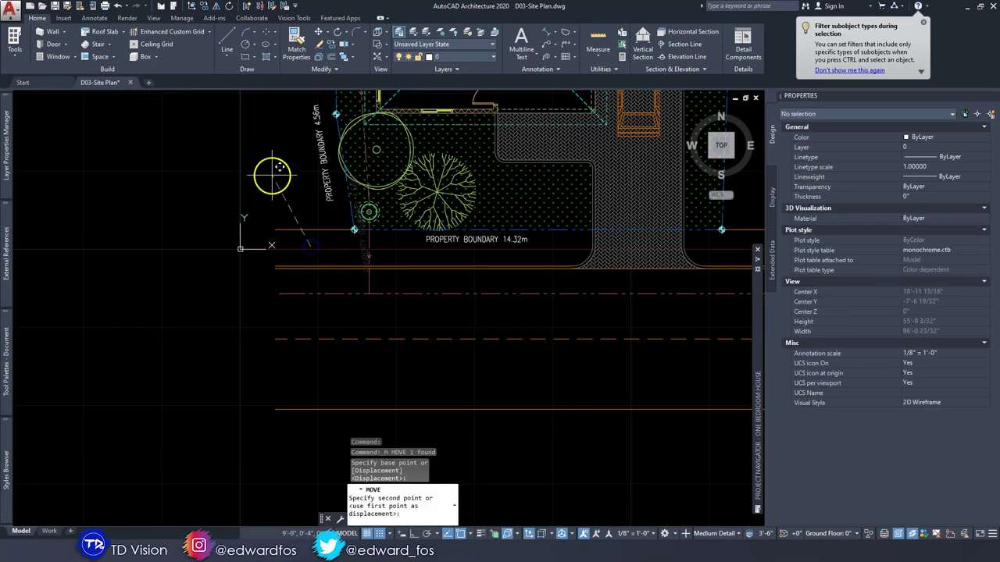
left_click(284, 195)
Rotate the 14.19m label about a point on the right boundary line to align with that line
middle_click_drag(403, 218, 284, 198)
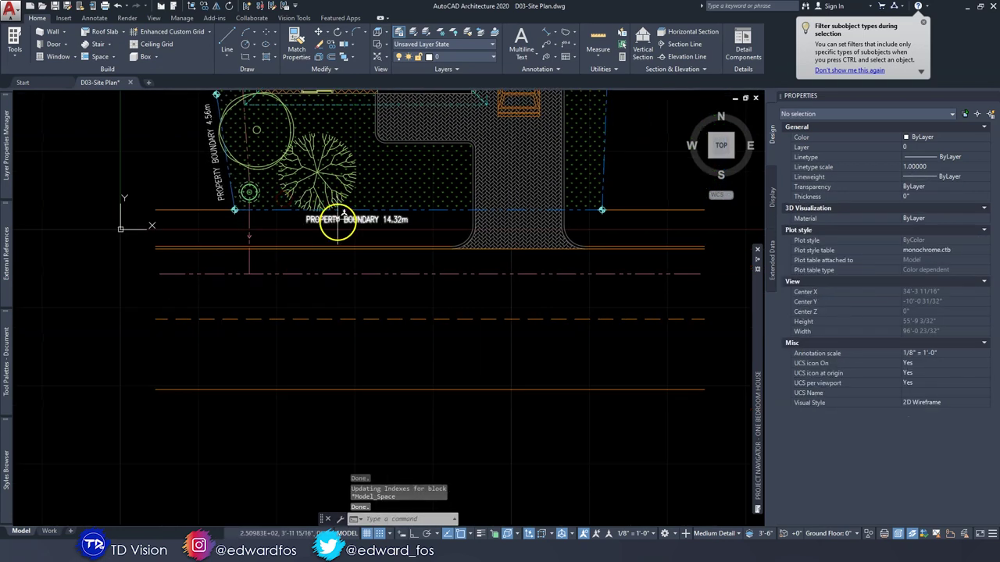
middle_click_drag(383, 186, 318, 297)
middle_click_drag(407, 214, 280, 295)
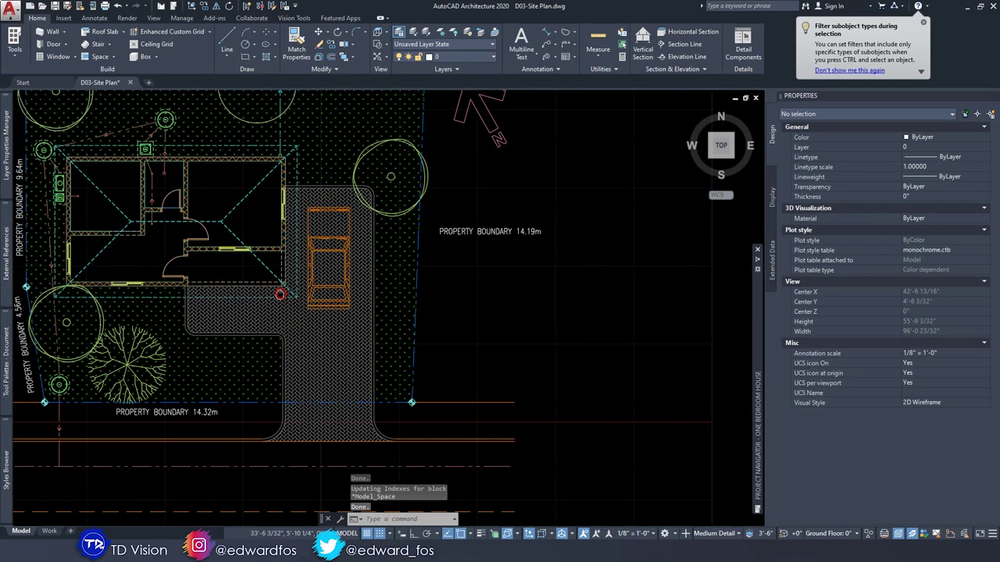
left_click(453, 232)
left_click(338, 35)
scroll(502, 281, "up", 2)
left_click(368, 209)
left_click(373, 171)
key("Escape")
Move the rotated 14.19m label to just outside the right boundary line, near the front right corner
left_click(361, 139)
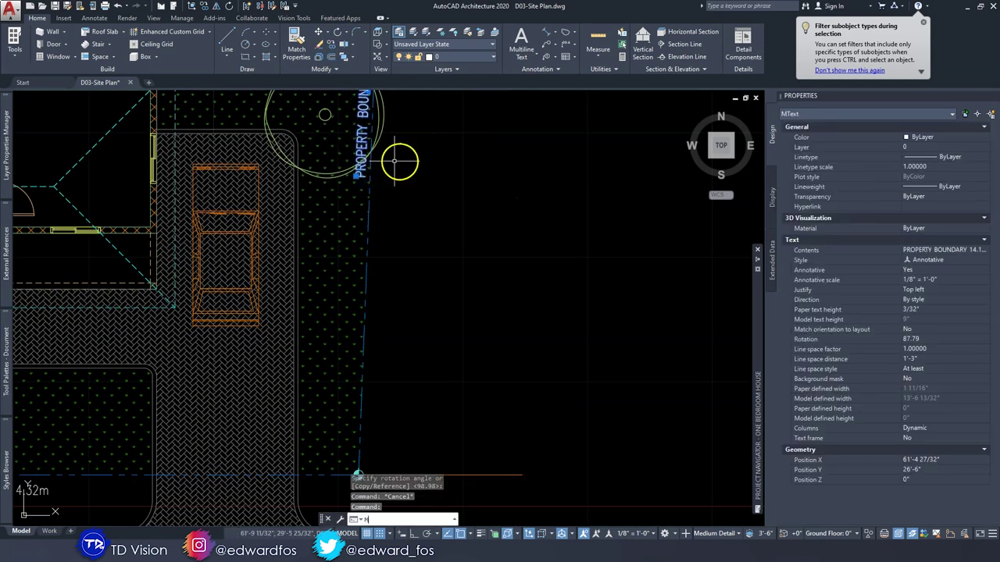
key("Return")
left_click(399, 162)
scroll(399, 161, "down", 2)
scroll(401, 312, "up", 2)
left_click(415, 347)
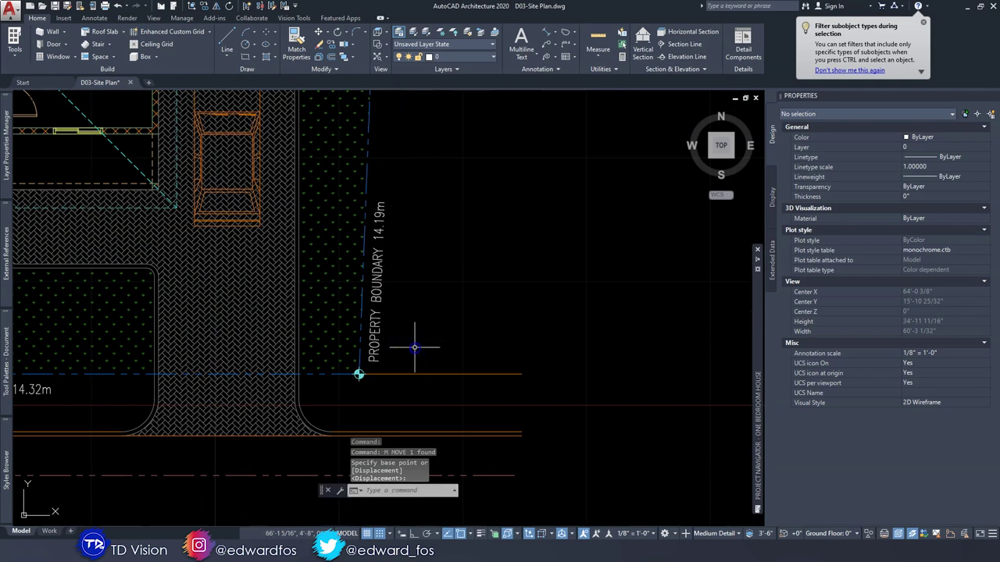
Move the 15.61m label along the rear boundary line to start near the rear left corner
scroll(440, 257, "down", 5)
middle_click_drag(435, 211, 440, 289)
scroll(325, 208, "up", 5)
left_click(312, 260)
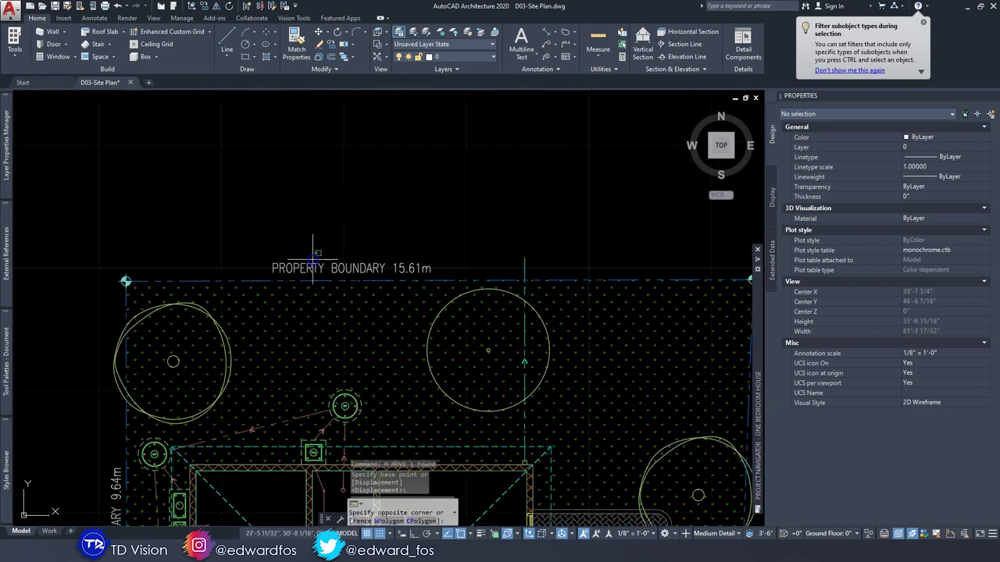
left_click(308, 273)
type("m")
key("Return")
left_click(346, 188)
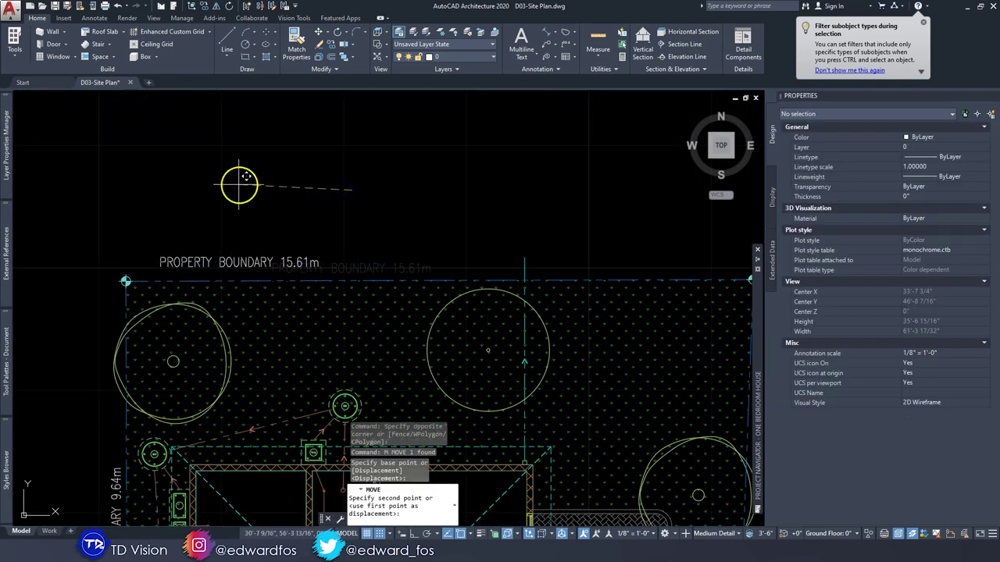
left_click(219, 185)
Move the 9.64m label up along the left boundary line to end near the rear left corner
scroll(197, 327, "down", 3)
middle_click_drag(198, 332, 219, 284)
scroll(225, 278, "up", 2)
key("Escape")
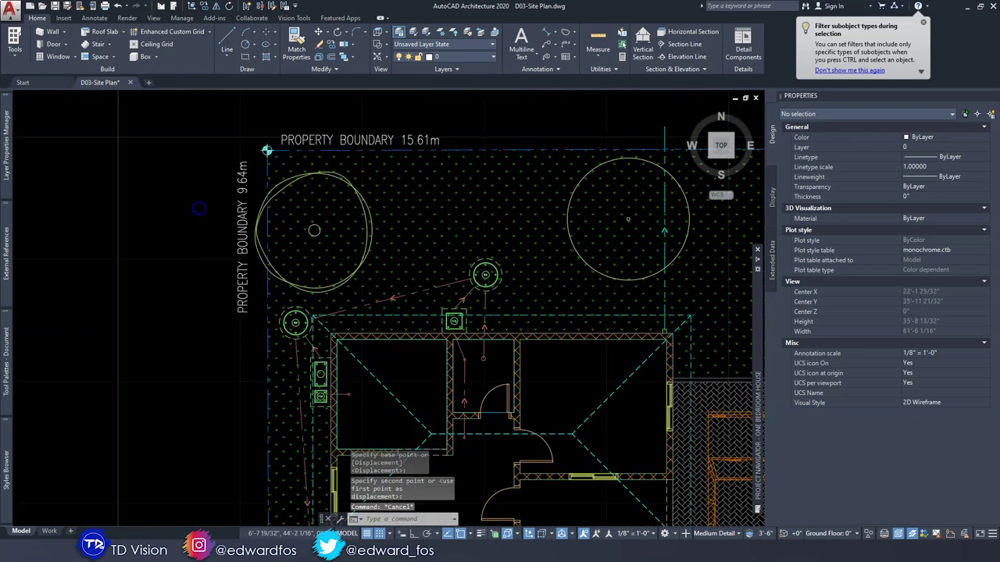
Add the multiline text "PAVED DRIVEWAY" on the driveway in front of the car
middle_click_drag(235, 293, 208, 193)
scroll(209, 193, "down", 4)
mouse_move(287, 215)
middle_mouse_down()
mouse_move(246, 246)
mouse_move(291, 253)
mouse_move(292, 227)
middle_mouse_up()
middle_click_drag(314, 279, 315, 249)
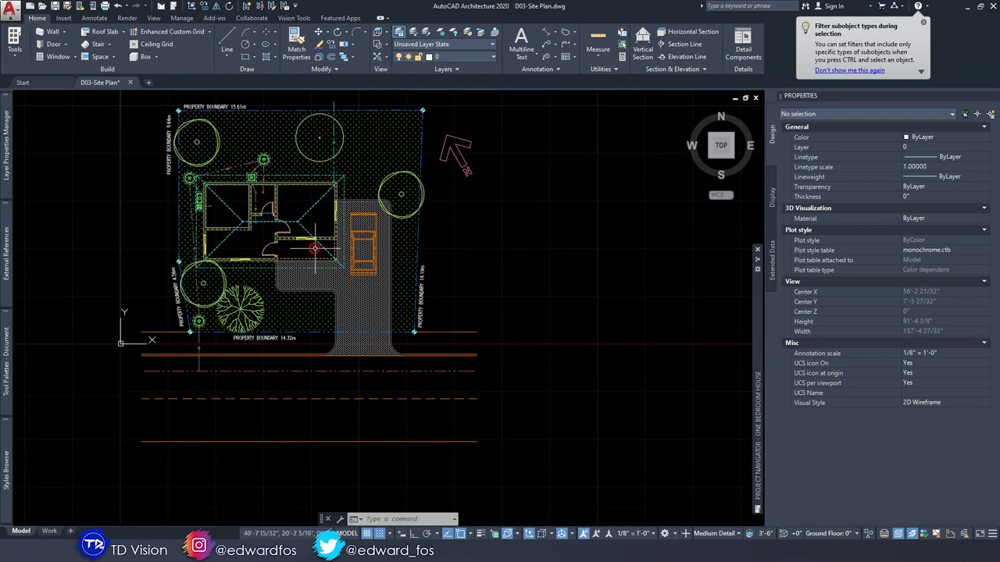
scroll(365, 301, "up", 2)
left_click(517, 41)
scroll(364, 268, "up", 3)
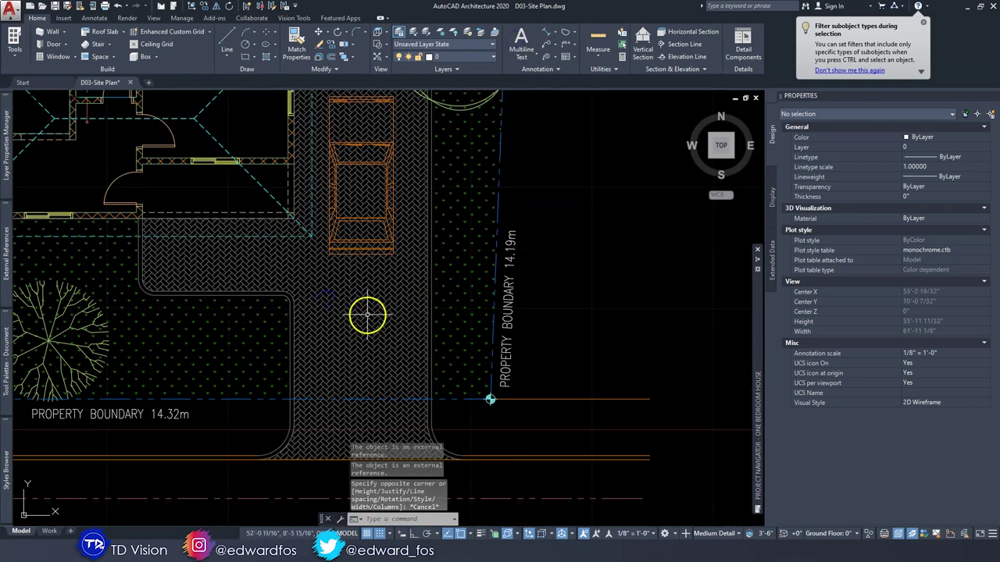
left_click(324, 304)
left_click(403, 351)
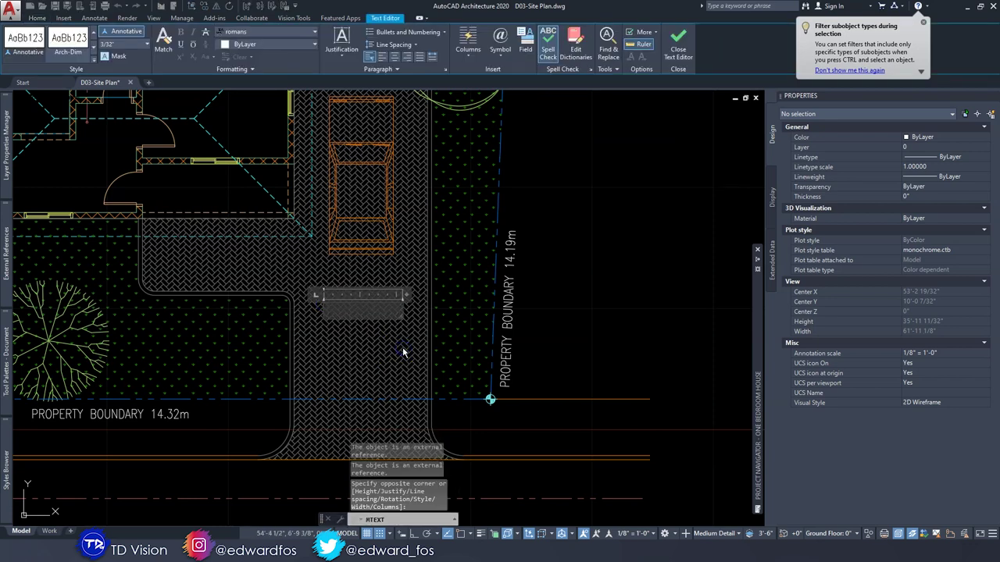
type("PAVED DRIVEWAQY")
key("BackSpace")
key("BackSpace")
type("Y")
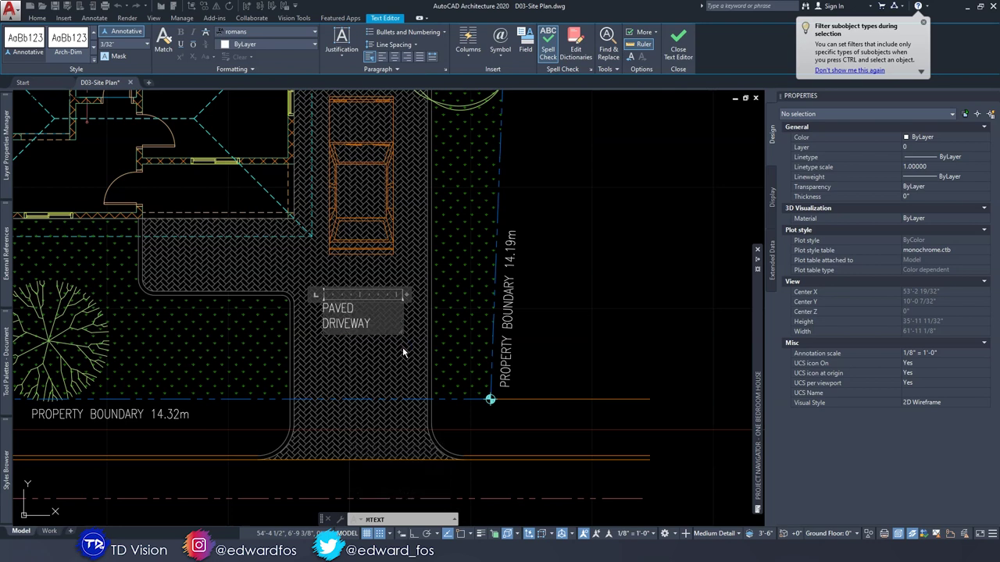
Widen the driveway text's frame to fit both words on one line and finish editing
scroll(307, 336, "up", 2)
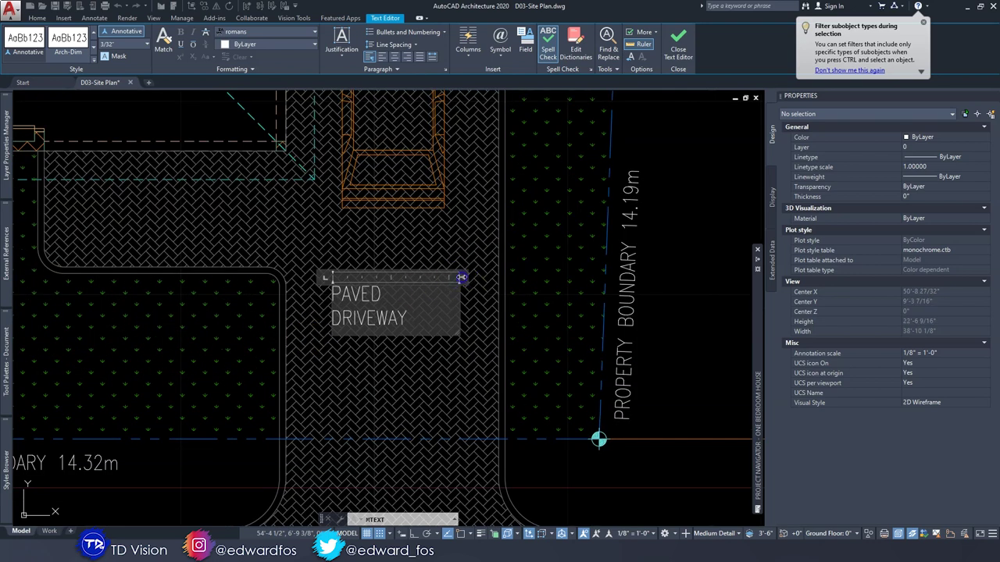
left_click_drag(462, 277, 477, 278)
key("Escape")
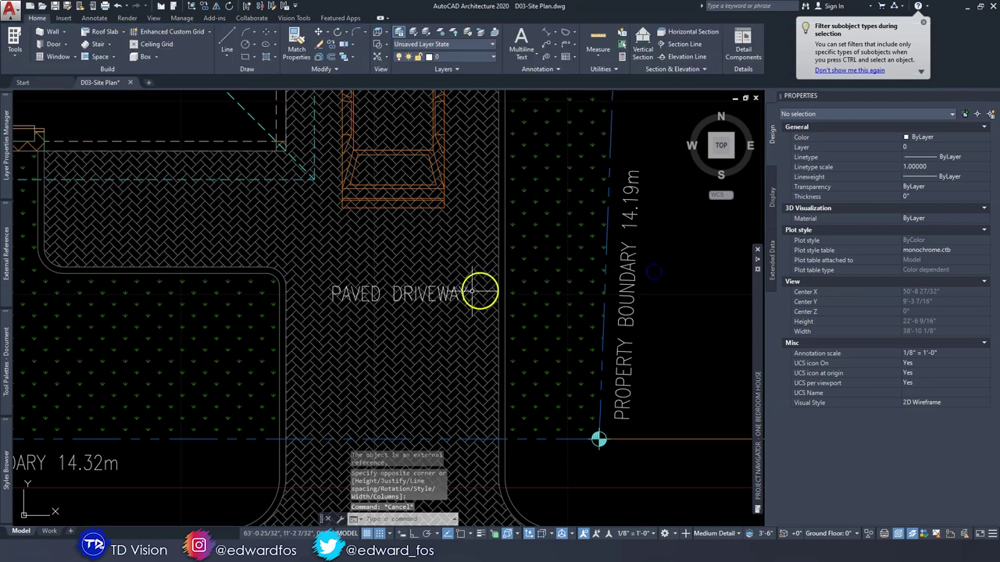
Move the "PAVED DRIVEWAY" text so it sits centred across the driveway in front of the car
left_click(462, 293)
type("m")
key("Return")
scroll(462, 292, "down", 2)
left_click(621, 295)
left_click(616, 297)
middle_click_drag(552, 339, 543, 266)
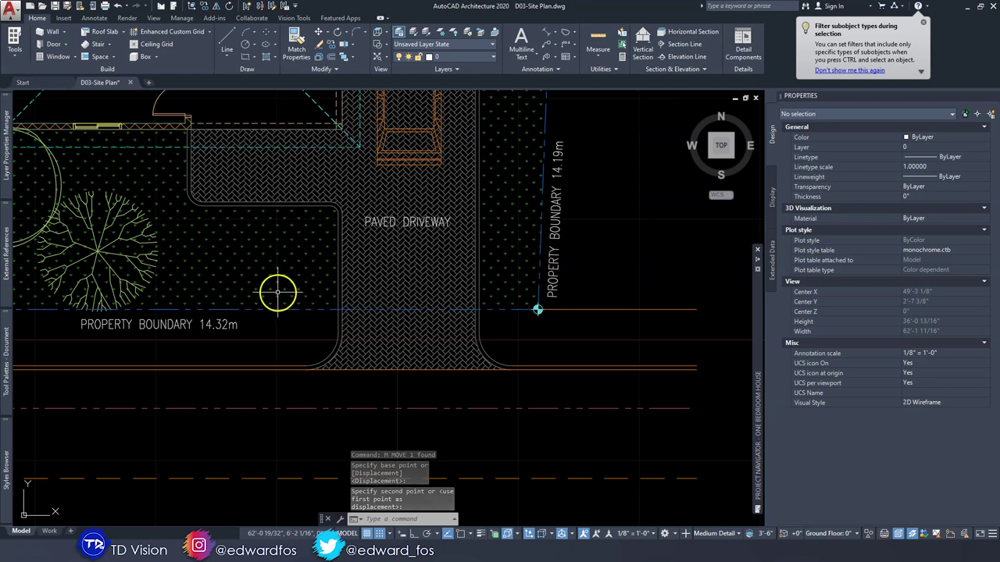
Look over the driveway, parked car, front garden and house areas of the site plan
scroll(270, 295, "down", 2)
scroll(123, 319, "up", 2)
middle_click_drag(506, 251, 476, 305)
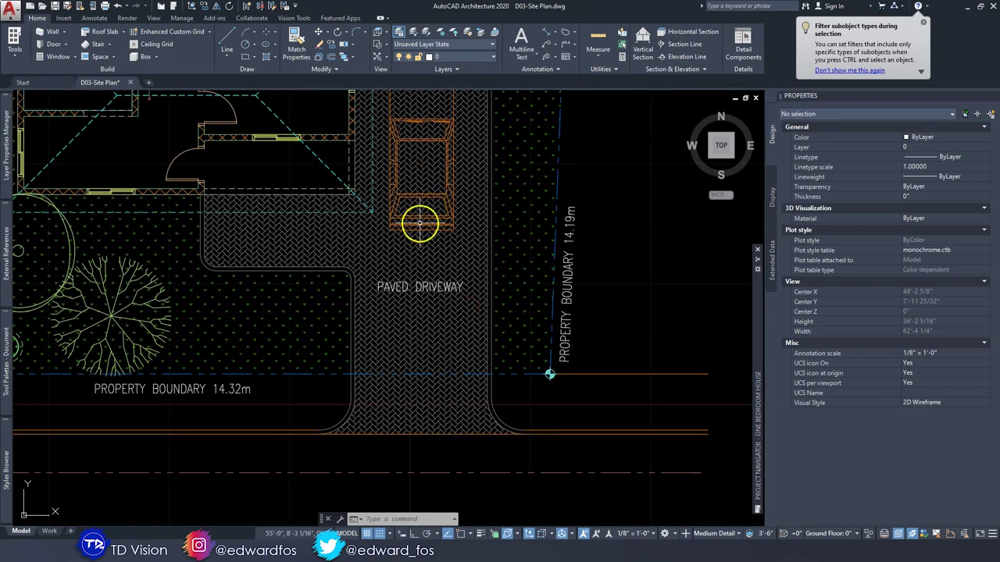
scroll(419, 245, "down", 3)
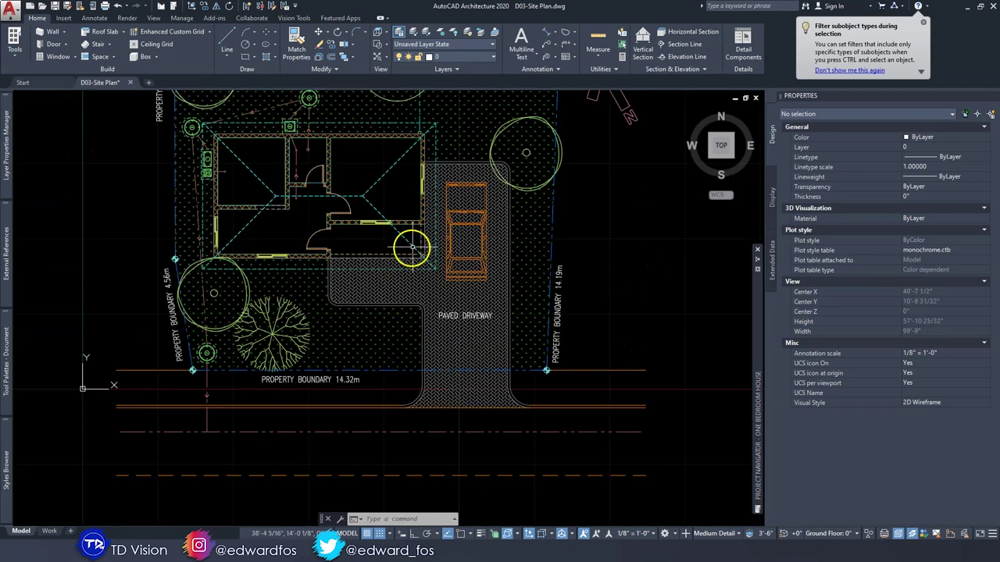
scroll(465, 286, "up", 4)
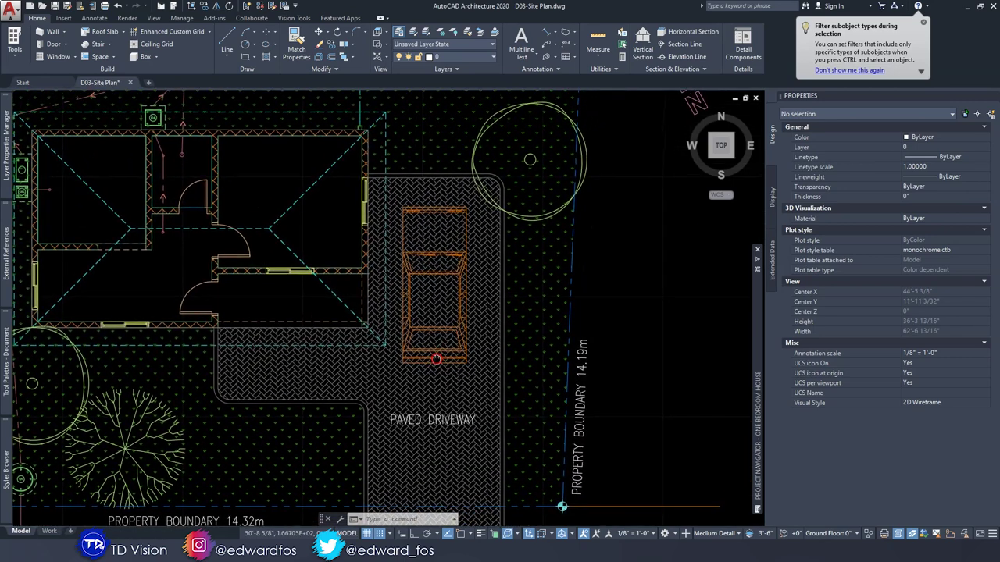
scroll(395, 269, "down", 3)
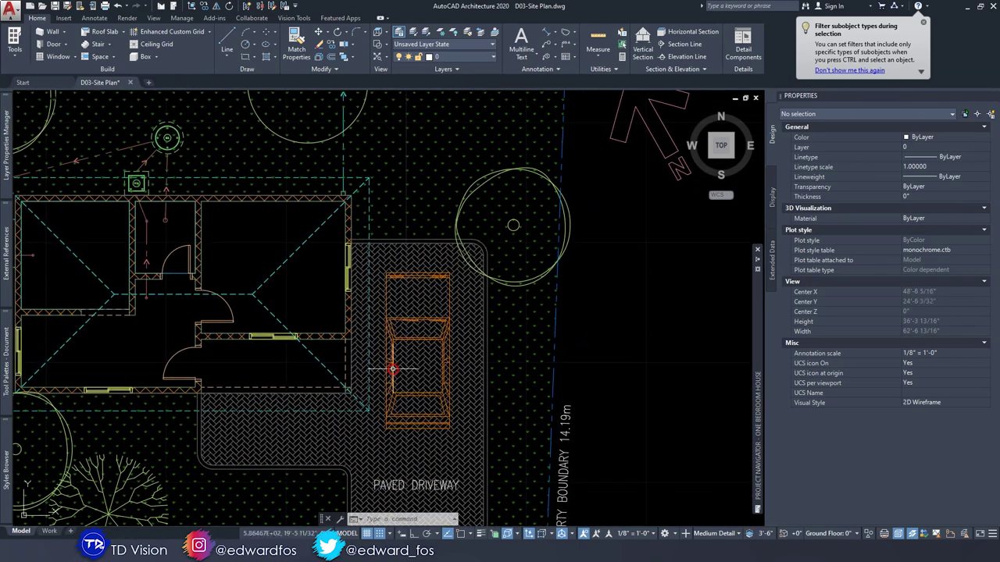
mouse_move(357, 286)
middle_mouse_down()
mouse_move(355, 261)
mouse_move(376, 324)
mouse_move(372, 209)
middle_mouse_up()
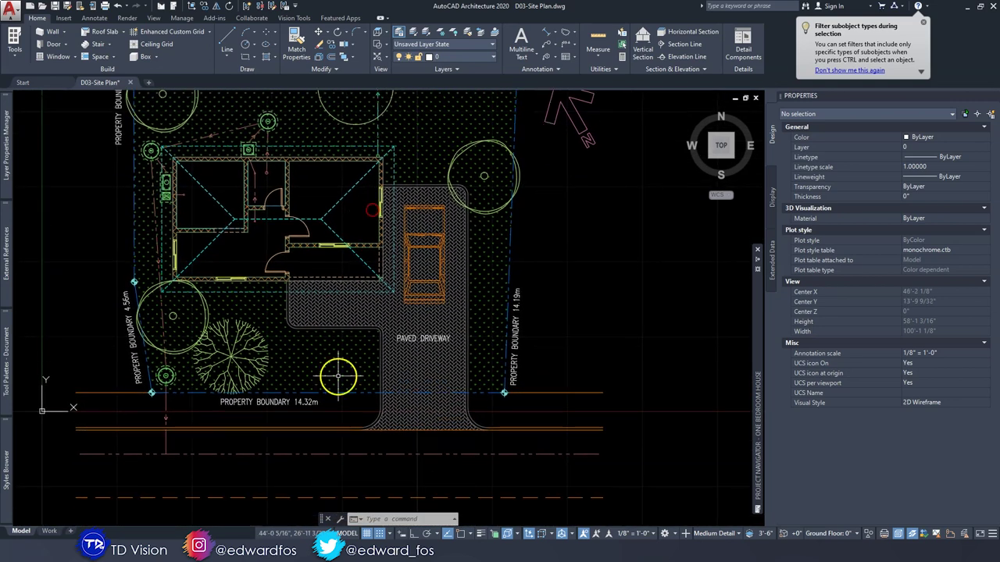
middle_click_drag(333, 409, 337, 381)
scroll(301, 200, "up", 2)
middle_click_drag(301, 201, 341, 333)
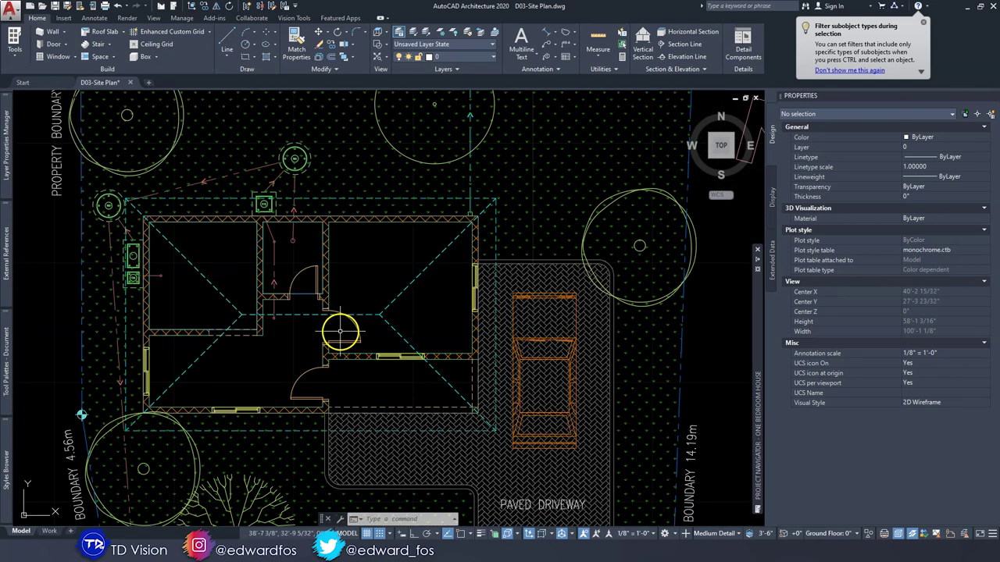
Add the multiline text "PROPOSED BUILDING" in the empty area outside the right property boundary, below the north arrow
left_click(521, 39)
scroll(367, 270, "down", 2)
left_click(592, 273)
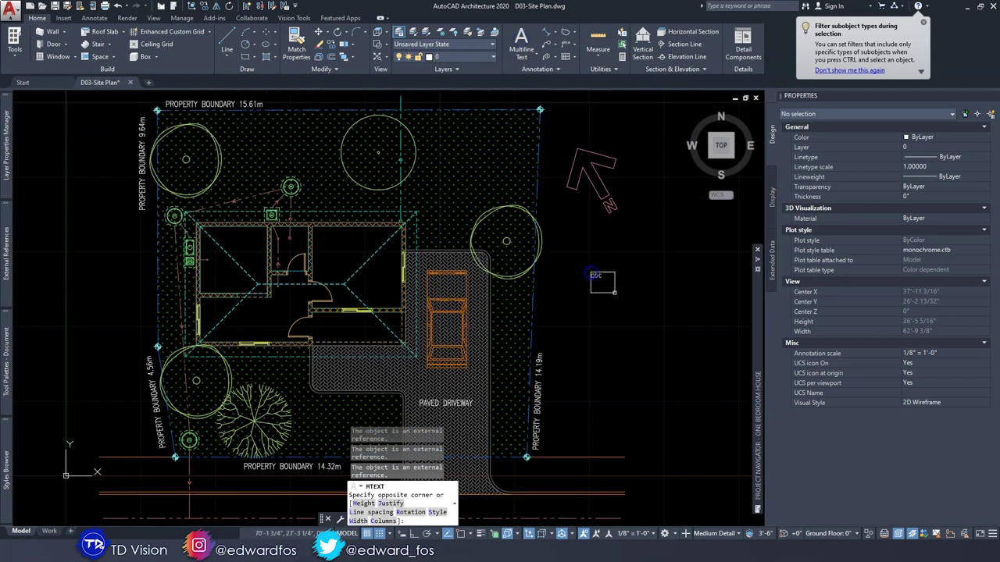
left_click(643, 300)
type("PROPOSED BUILDING")
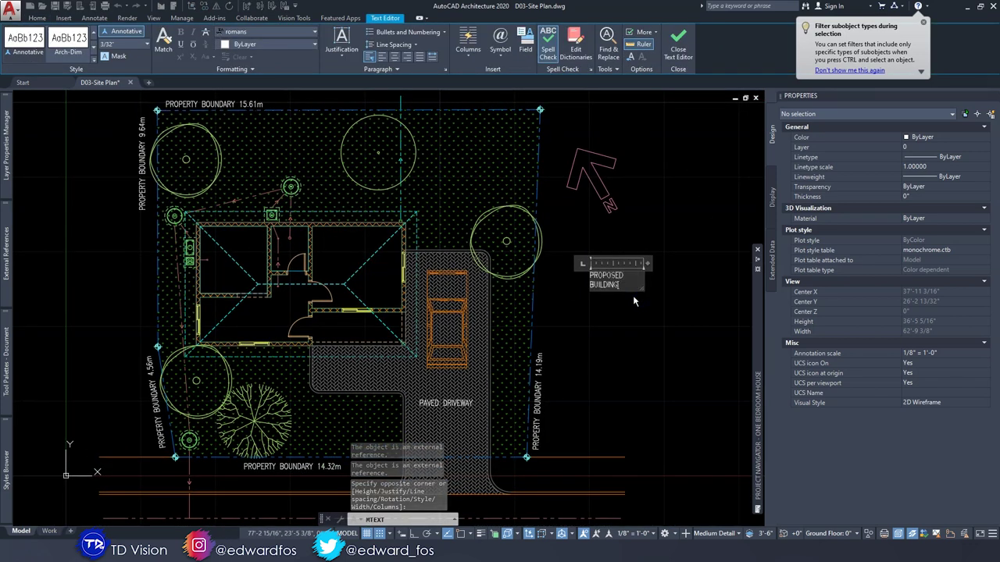
Set the text height of "PROPOSED BUILDING" to 1/4" and finish editing
scroll(634, 298, "up", 3)
left_click_drag(580, 312, 485, 274)
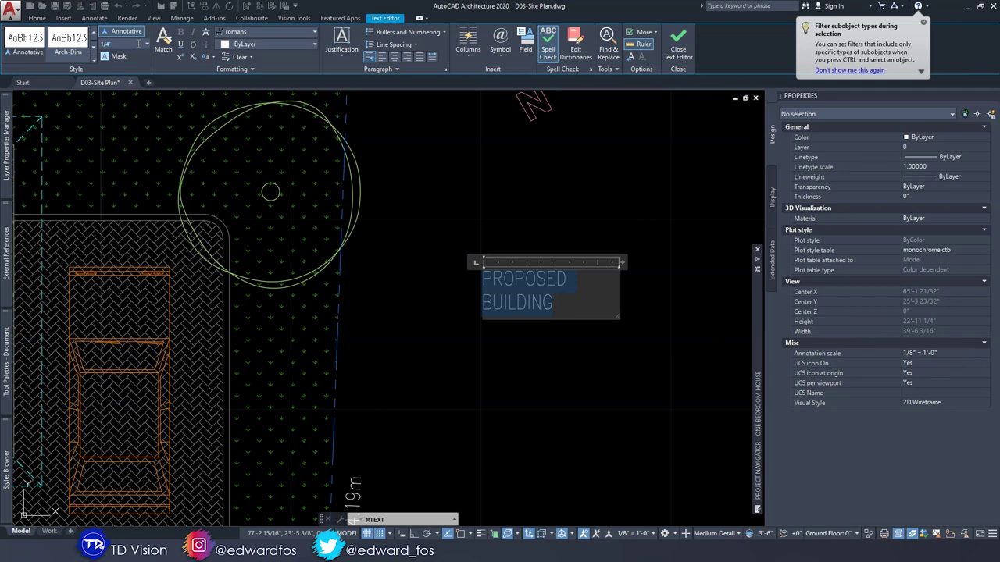
key("Return")
scroll(412, 282, "down", 4)
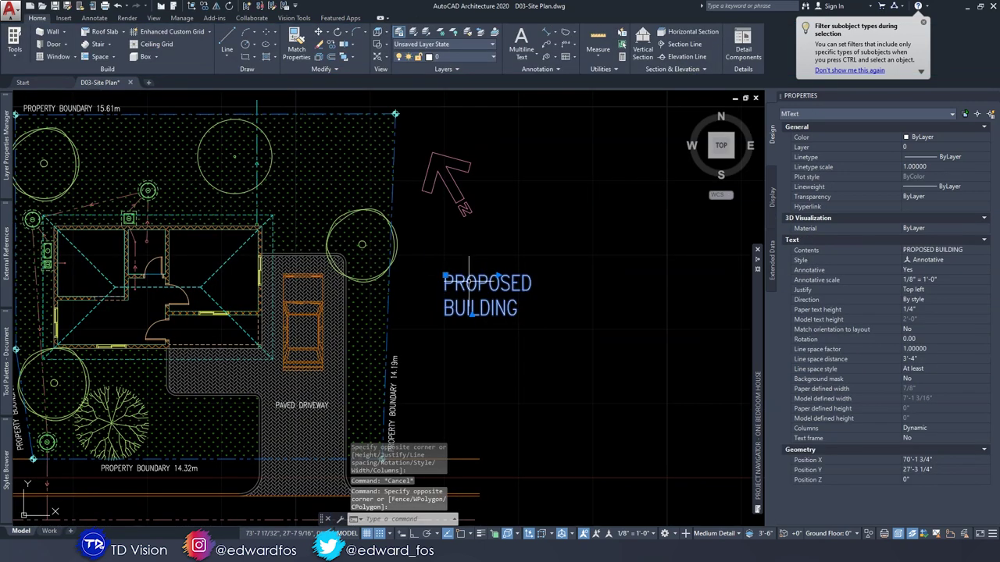
Apply a background mask using the drawing background color to the "PROPOSED BUILDING" text
left_click(469, 285)
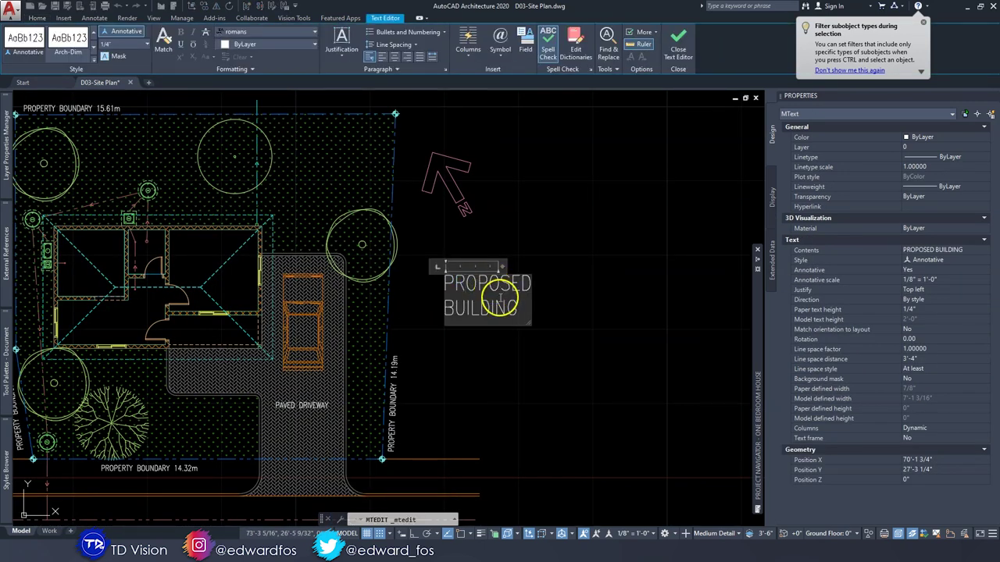
key("ctrl+a")
left_click(118, 56)
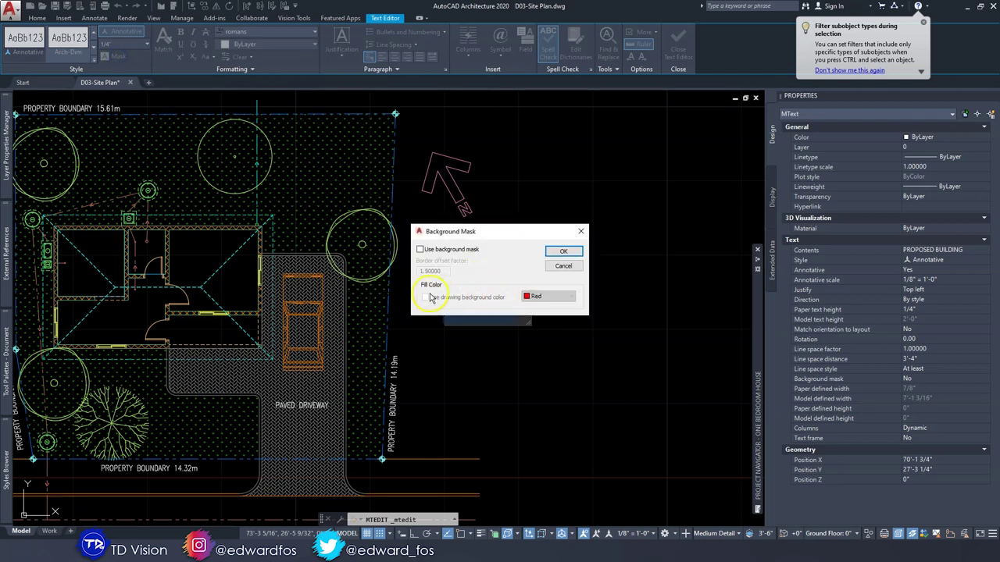
left_click(421, 249)
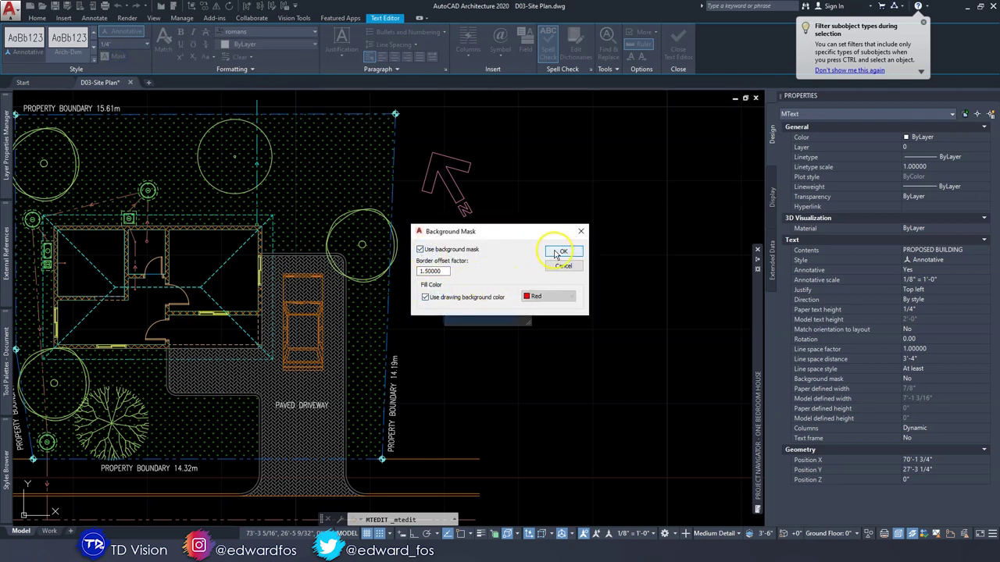
left_click(556, 254)
left_click(527, 331)
Move the "PROPOSED BUILDING" text by its insertion grip onto the middle of the house plan
left_click(445, 276)
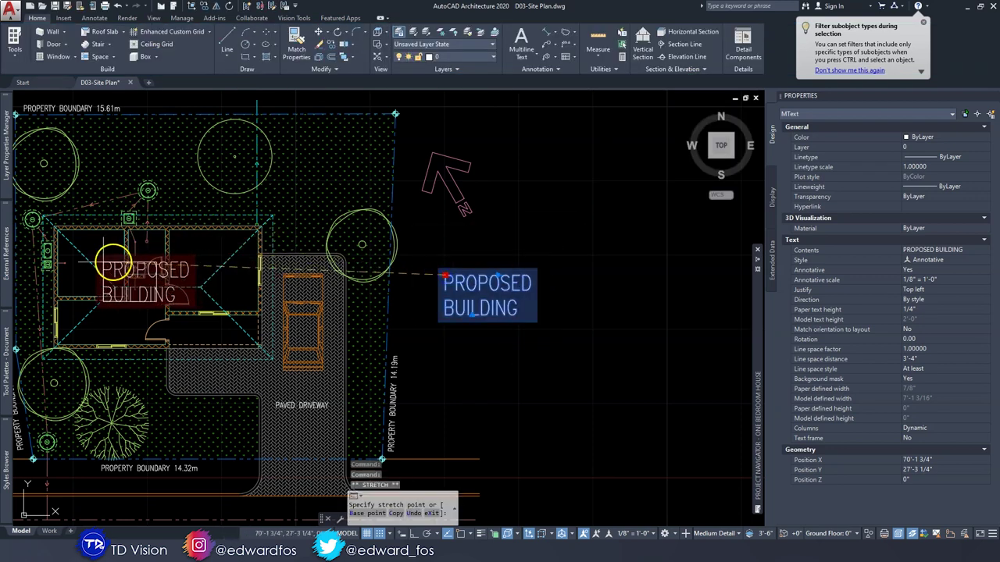
scroll(113, 266, "up", 2)
scroll(115, 270, "up", 2)
left_click(119, 275)
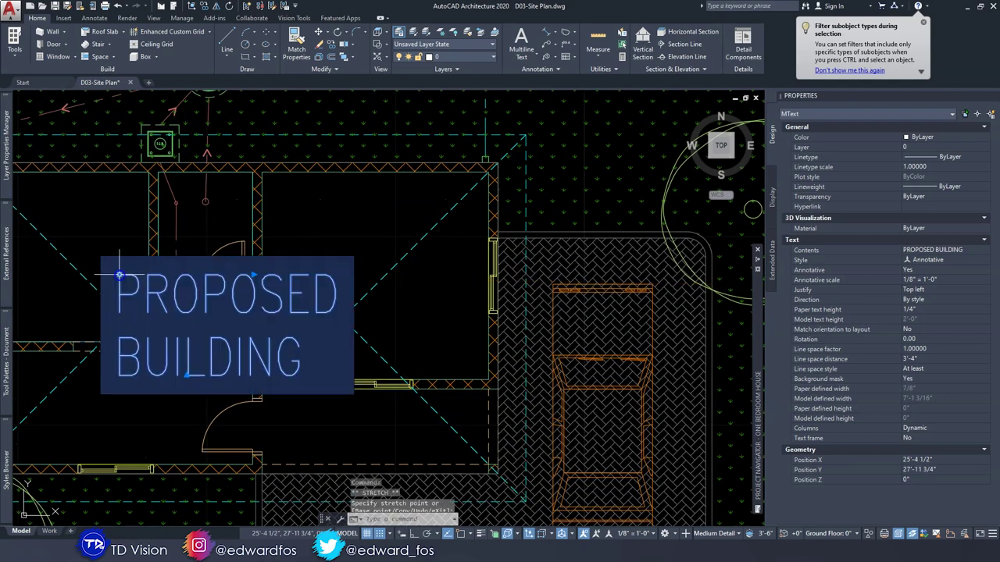
key("Escape")
scroll(399, 281, "down", 6)
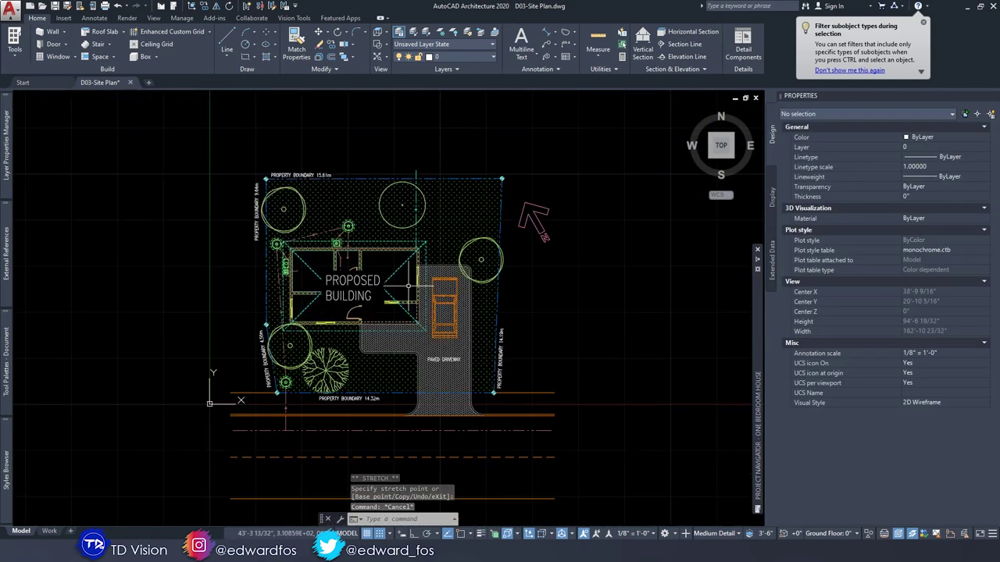
Copy the 14.32m front boundary label down onto the road, just above the dashed centreline
scroll(407, 285, "up", 2)
mouse_move(360, 249)
middle_mouse_down()
mouse_move(335, 305)
mouse_move(339, 201)
middle_mouse_up()
middle_click_drag(333, 268, 341, 216)
middle_click_drag(324, 375, 335, 286)
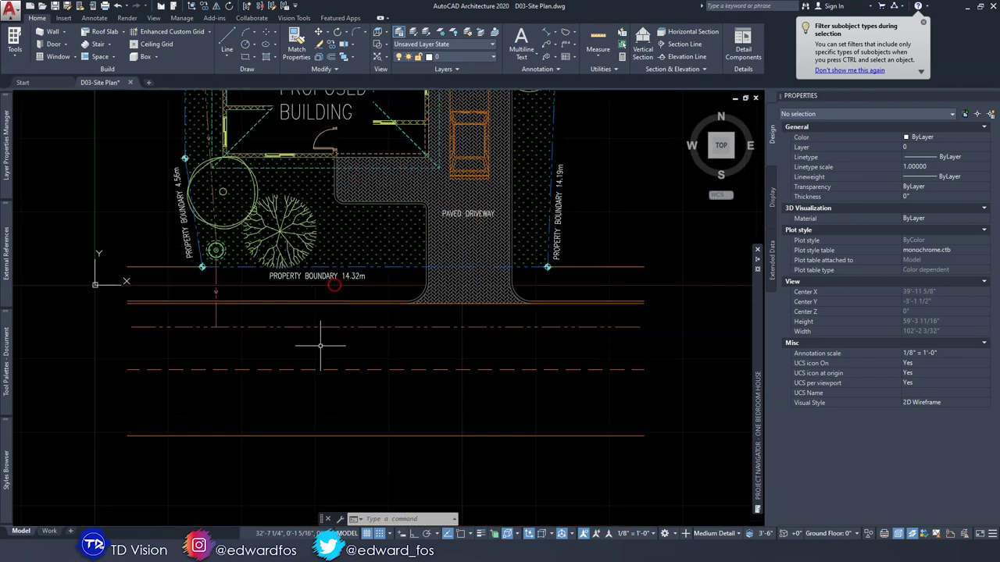
left_click(316, 278)
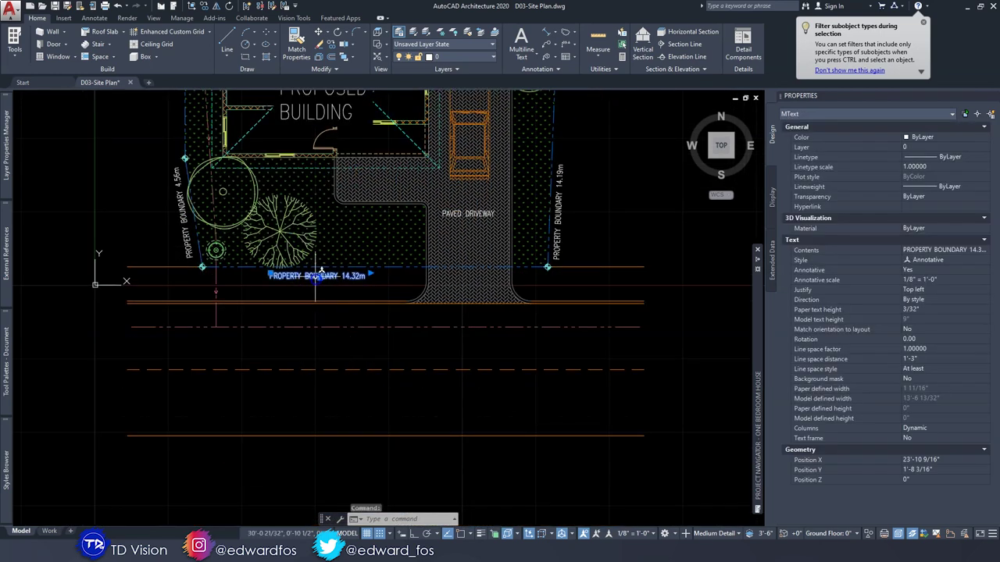
left_click(320, 44)
left_click(307, 276)
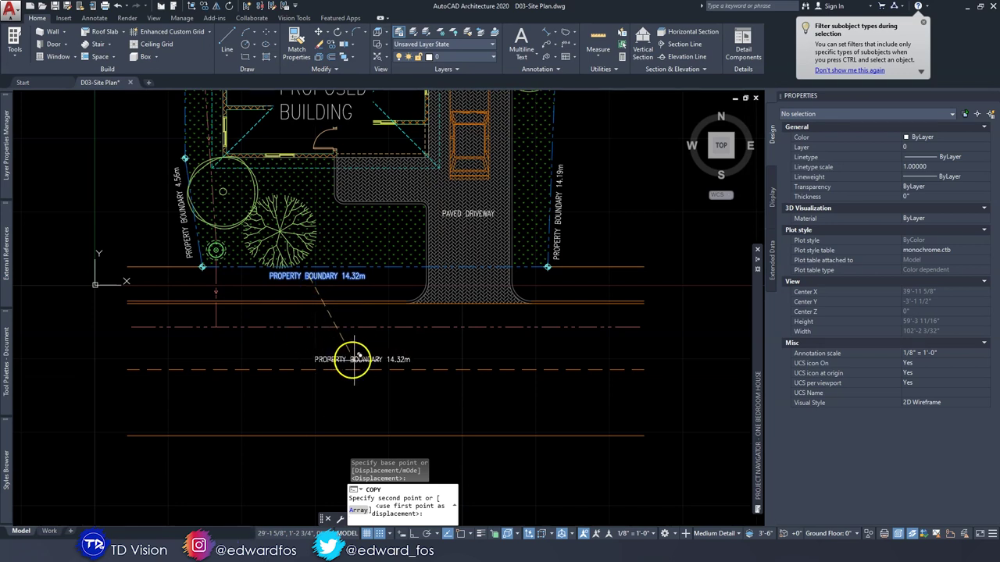
left_click(353, 360)
key("Return")
Check the project's detailed information for the street name in the project address
mouse_move(754, 297)
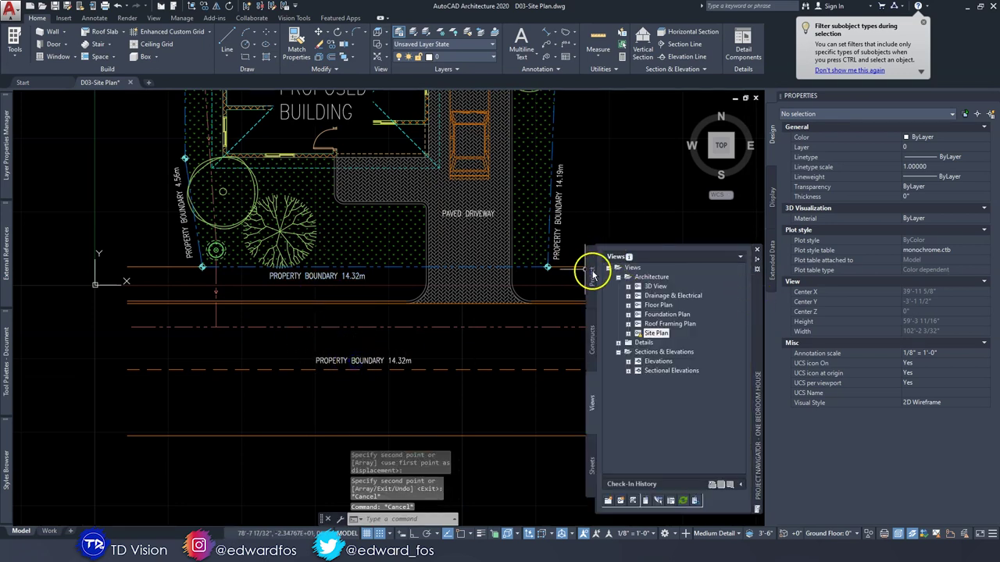
left_click(591, 274)
left_click(727, 256)
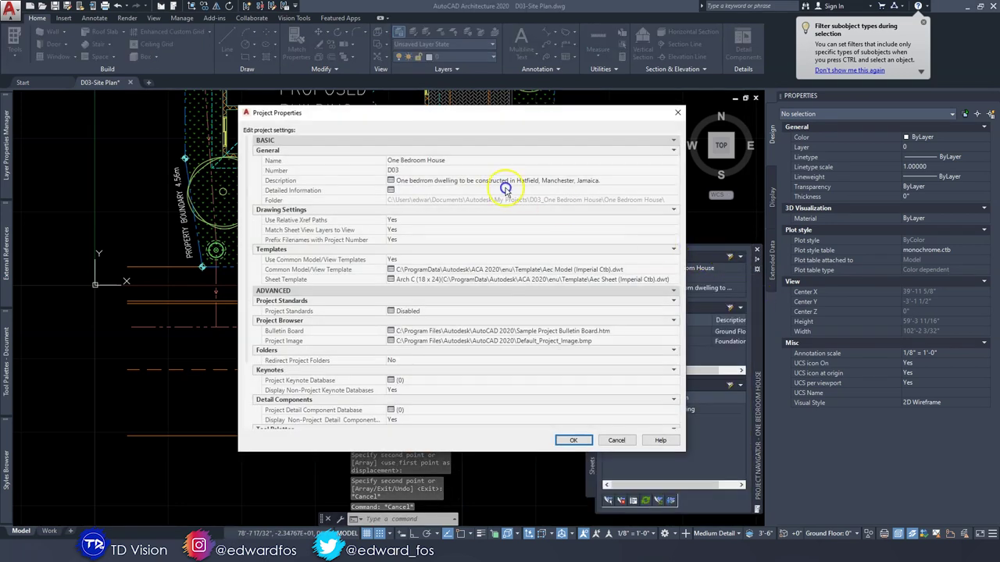
left_click(410, 194)
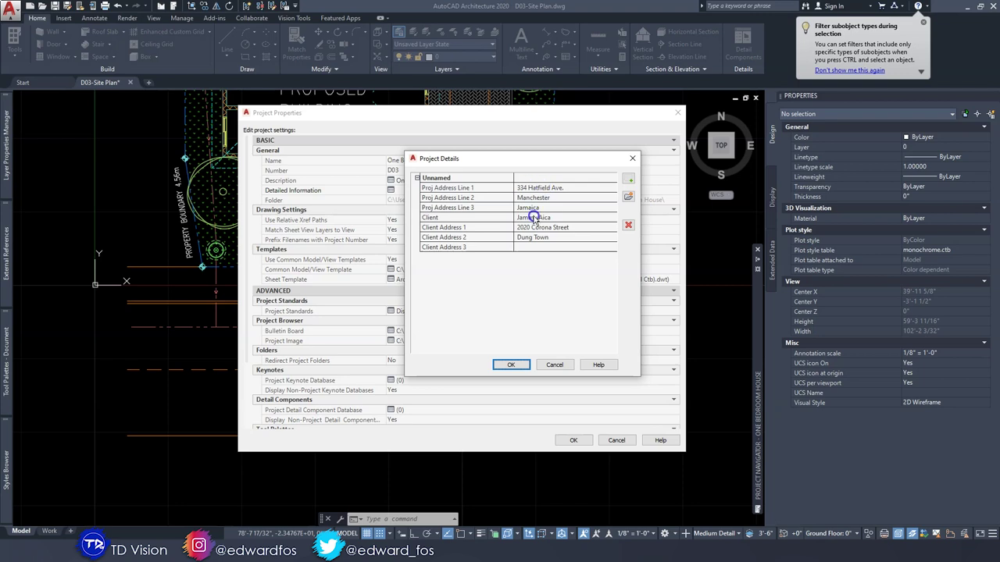
left_click(512, 366)
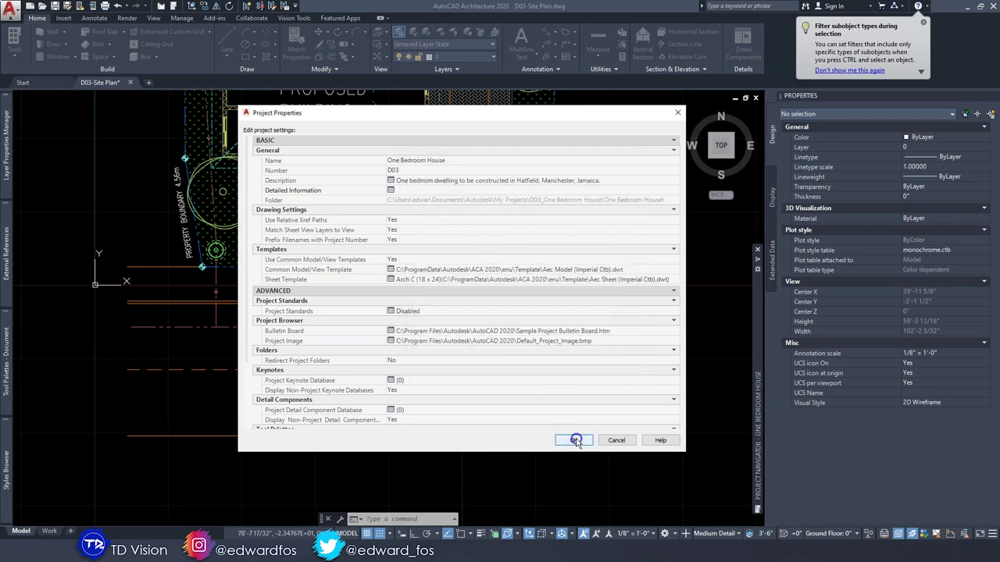
left_click(574, 439)
Replace the copied road label with "HATFIELD AVE" at 1/8" text height, widening its frame to keep it on one line
double_click(363, 361)
type("HAT")
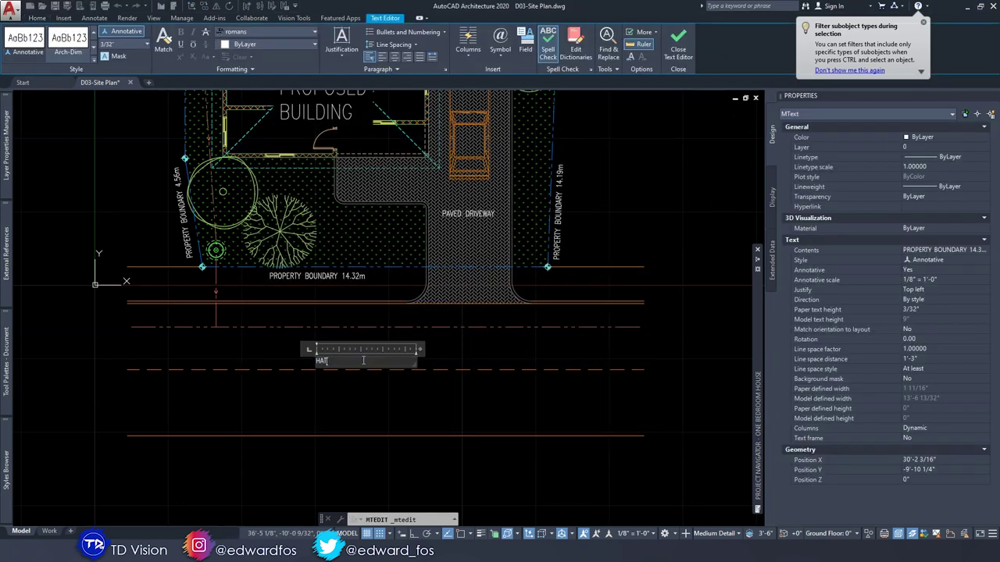
scroll(354, 365, "up", 5)
left_click_drag(585, 339, 462, 346)
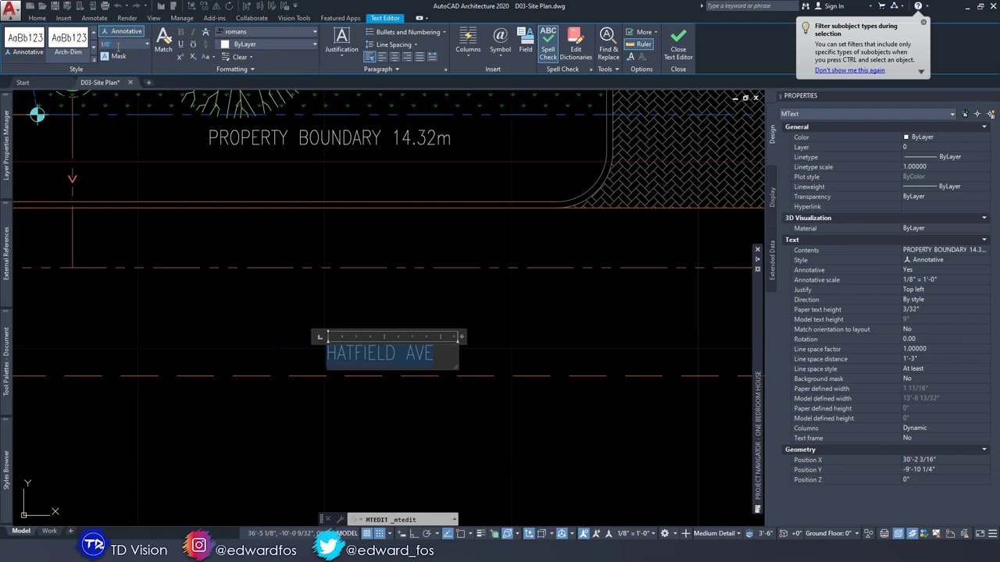
key("Return")
scroll(446, 344, "down", 3)
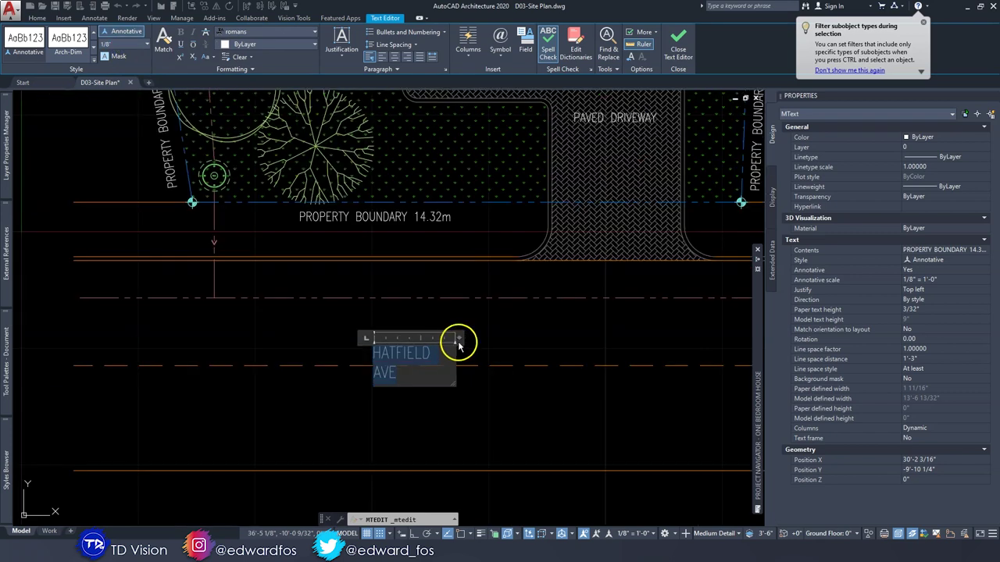
left_click_drag(457, 343, 498, 344)
left_click(497, 344)
Move the "HATFIELD AVE" label along the road to sit near its middle, above the dashed centreline
scroll(462, 343, "down", 3)
left_click(456, 348)
type("m")
key("space")
left_click(490, 342)
left_click(540, 336)
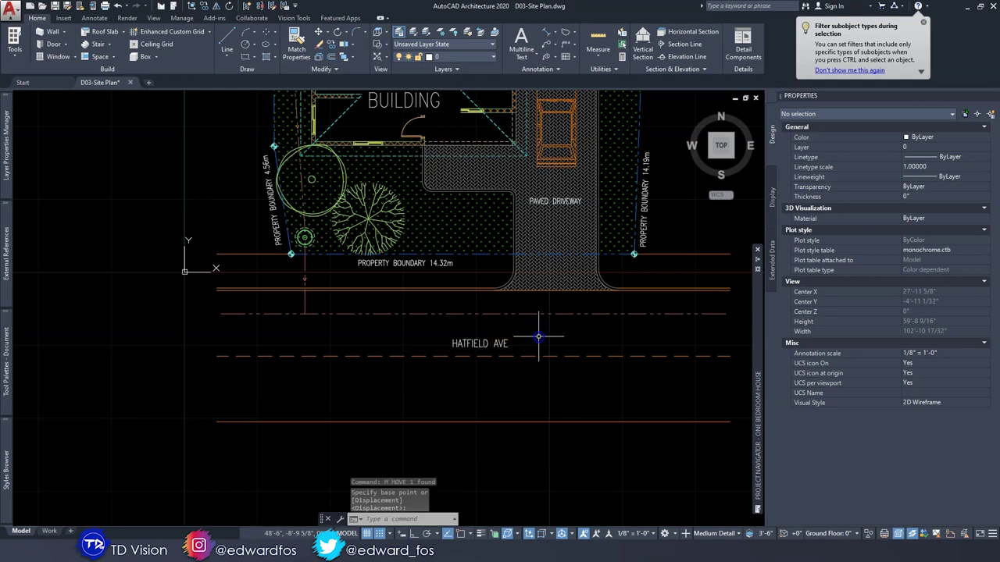
Copy the 14.32m front boundary label to the left end of the road, below the dashed centreline
left_click(412, 265)
left_click(343, 58)
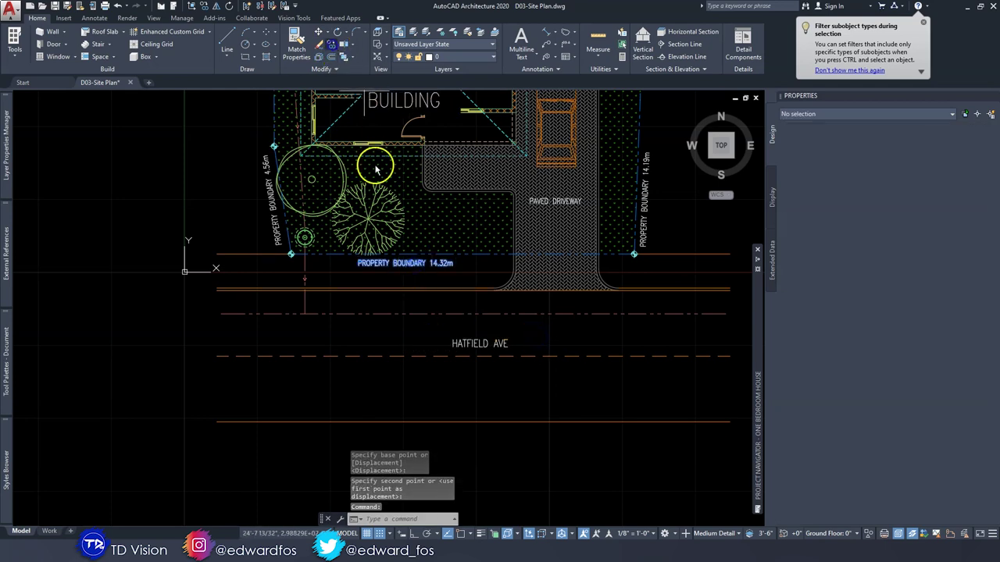
left_click(395, 278)
left_click(268, 378)
key("Escape")
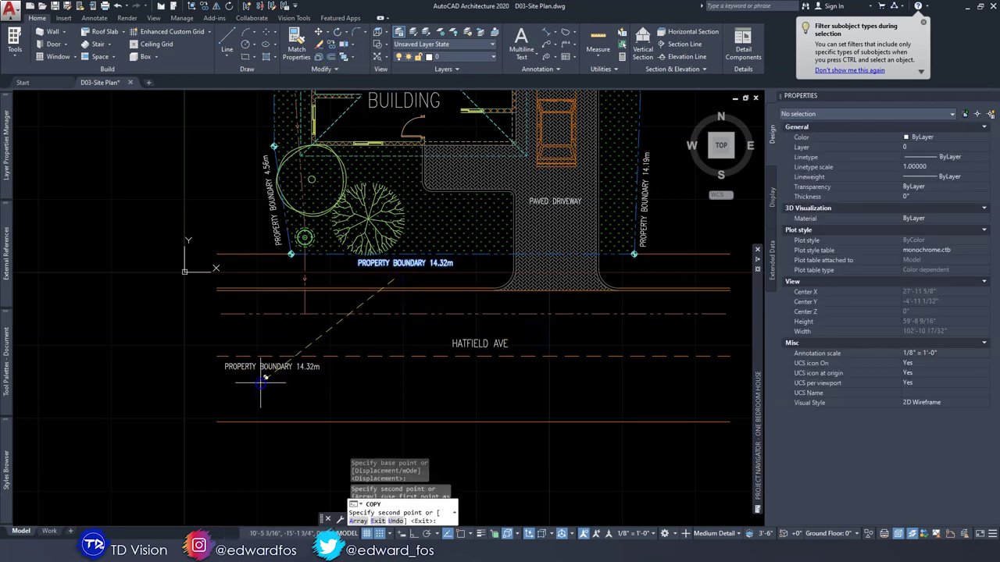
Change the copied label at the left end of the road to "TO SPURTREE HILL"
scroll(265, 375, "up", 2)
left_click(250, 358)
type("TO SPURTREE HILL")
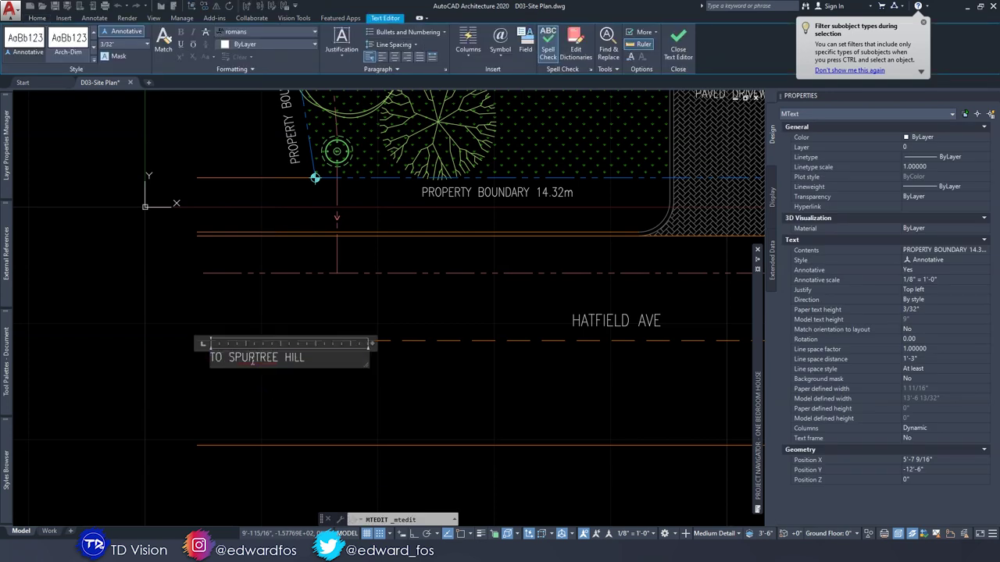
left_click(270, 304)
Copy the "TO SPURTREE HILL" label to the right end of the road and change it to "FROM MANDEVILLE"
left_click(328, 43)
left_click(215, 381)
scroll(387, 395, "down", 2)
middle_click_drag(610, 384, 373, 337)
scroll(503, 336, "up", 4)
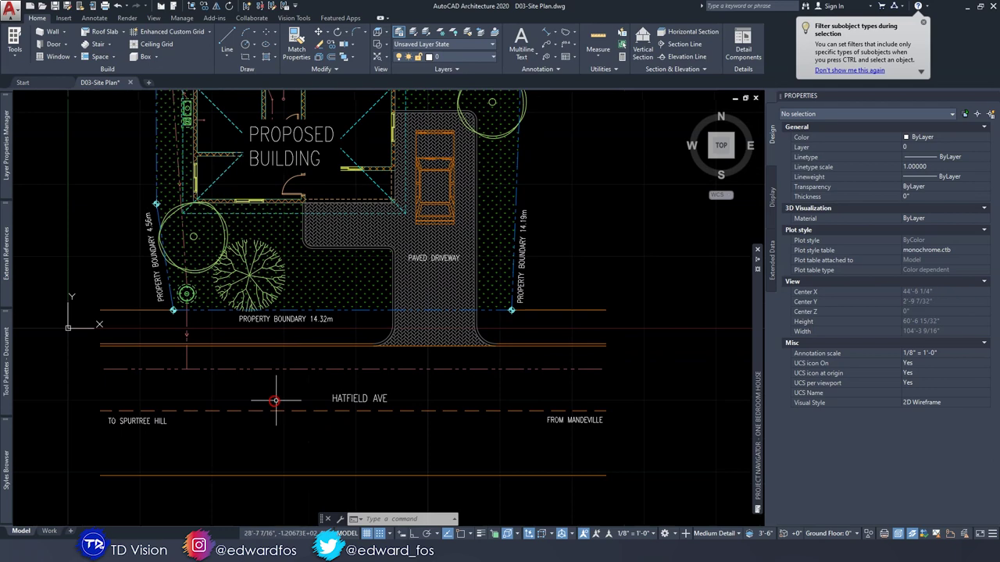
Copy the "HATFIELD AVE" label from the road to the open area above the rear property boundary
scroll(252, 297, "down", 2)
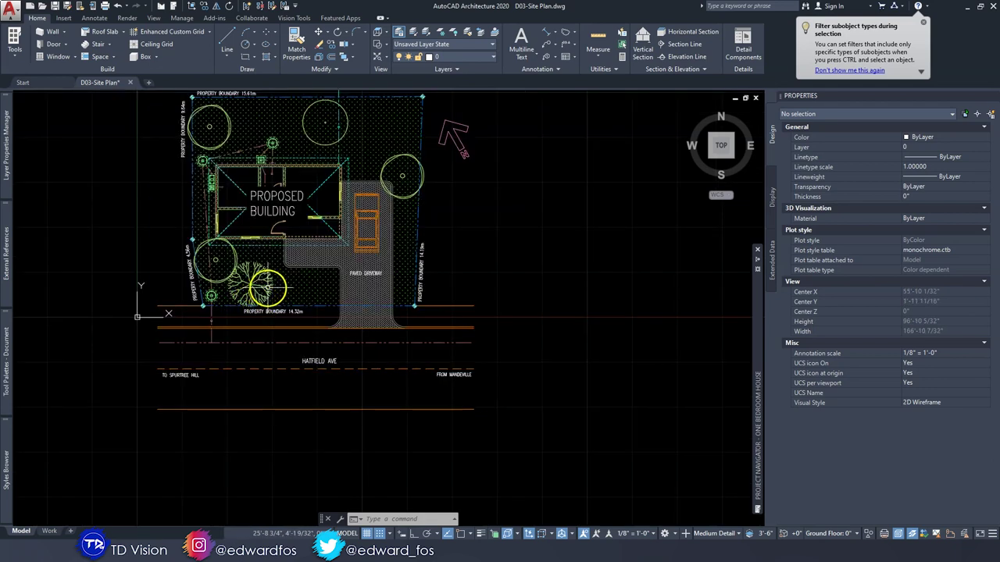
middle_click_drag(224, 334, 233, 370)
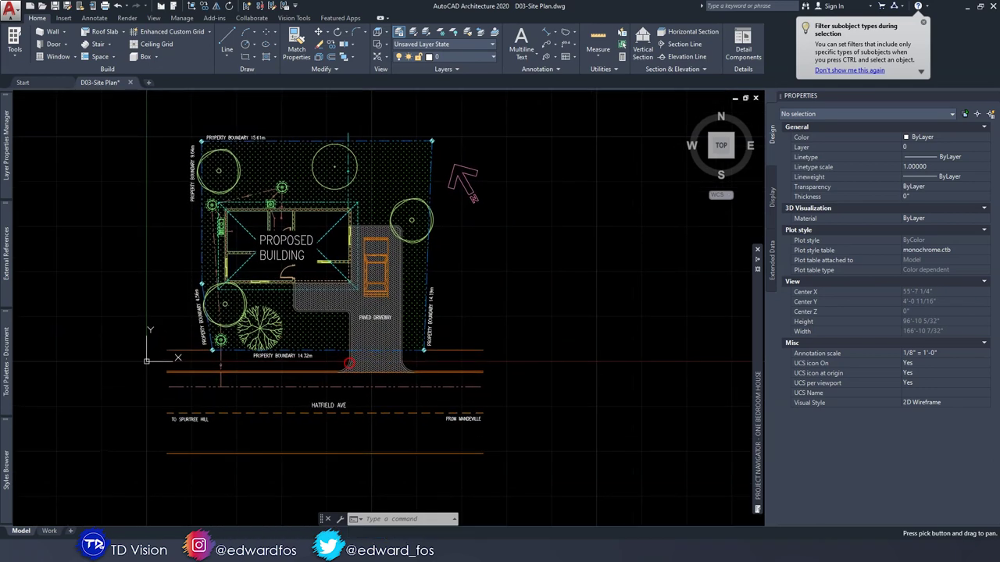
left_click(321, 404)
left_click(331, 47)
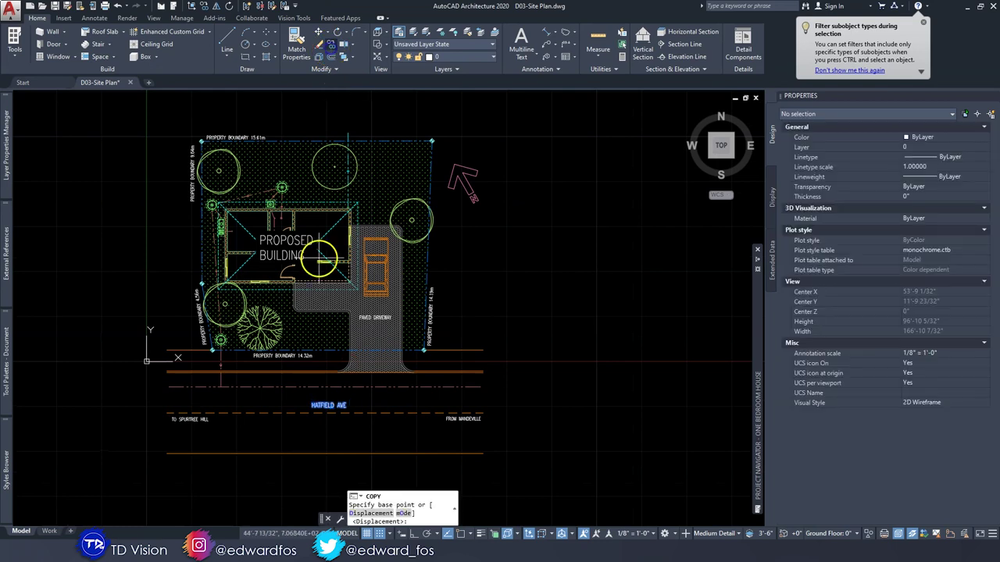
left_click(293, 397)
middle_click_drag(262, 124, 307, 288)
scroll(313, 278, "up", 2)
left_click(319, 271)
right_click(319, 272)
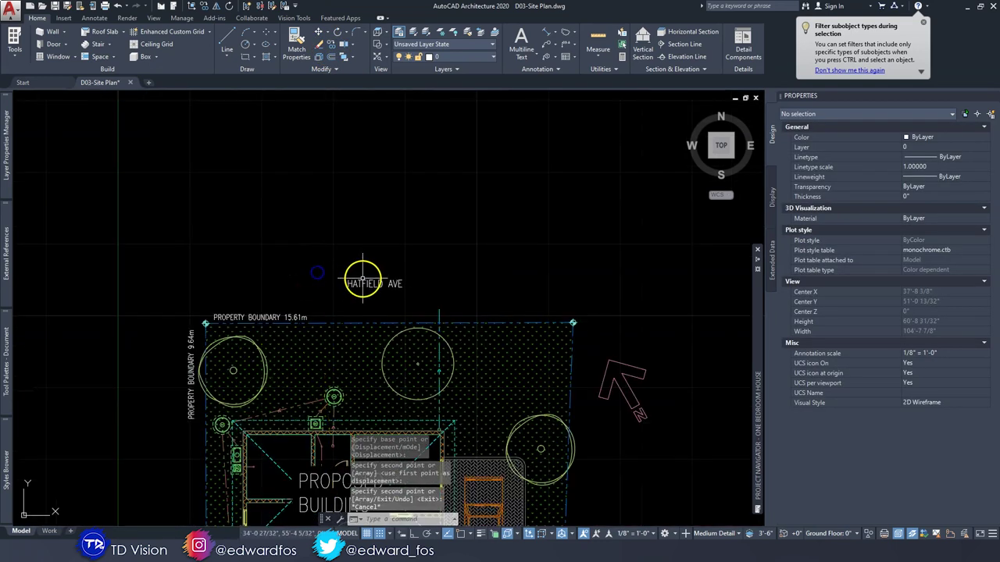
Change the copied road label above the rear boundary to "DUNN'S RIVER"
double_click(361, 279)
scroll(362, 286, "up", 2)
scroll(361, 285, "up", 2)
triple_click(389, 286)
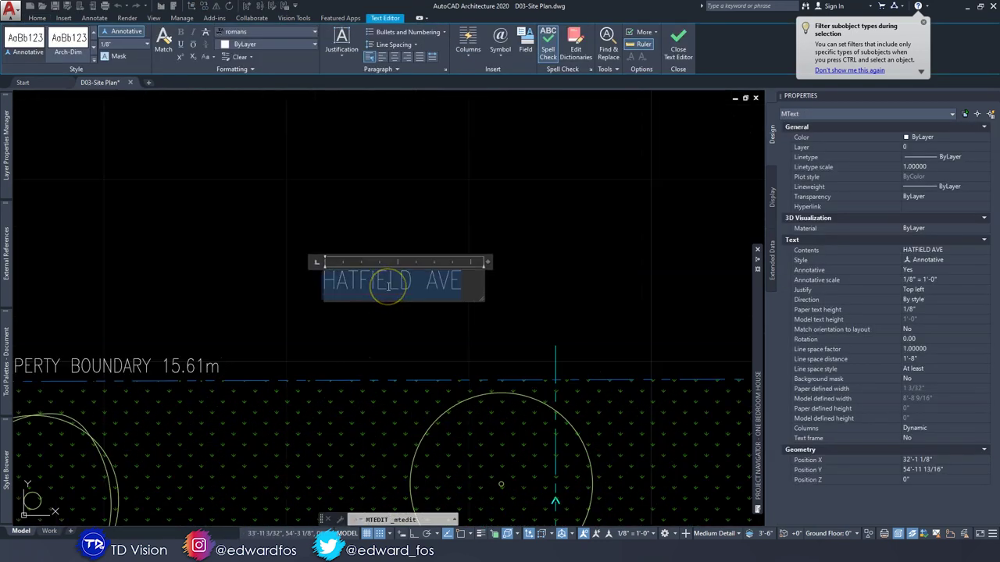
type("DUNN'S RIVER")
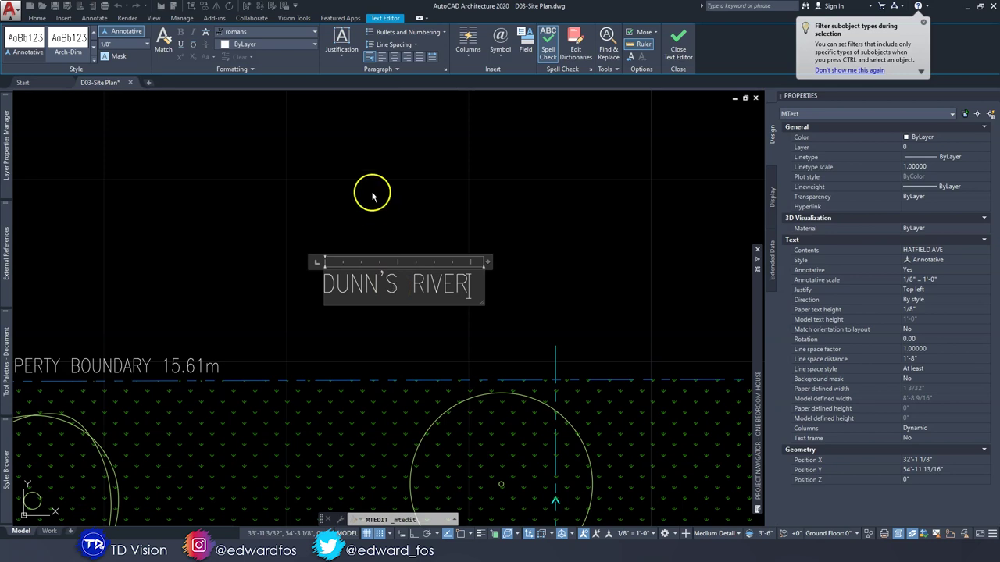
key("Escape")
scroll(469, 234, "down", 3)
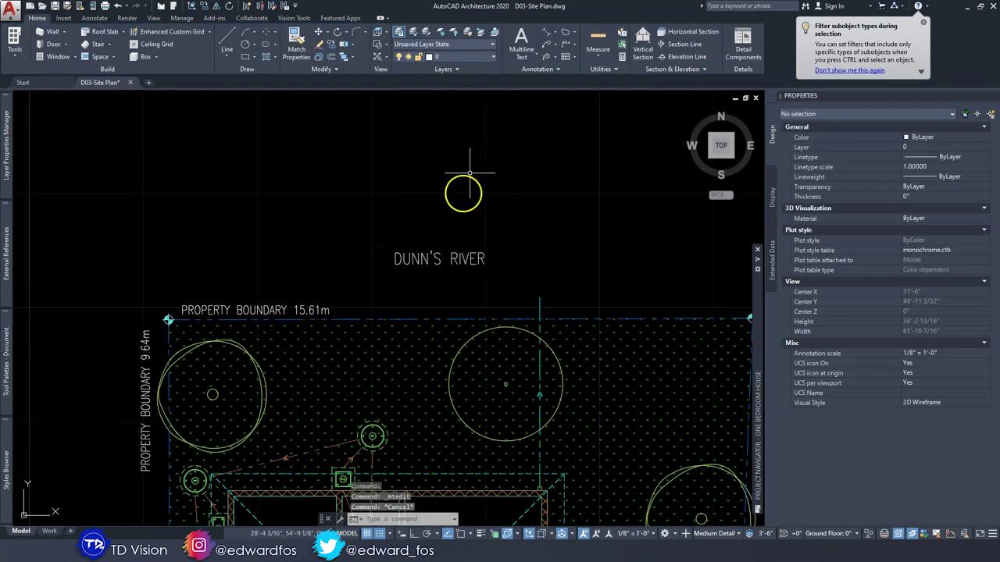
Add a multileader pointing to the rear boundary reading "RETAINING AT BACK OF PROPERTY", with its text wrapped onto two lines about 9' wide
left_click(544, 42)
left_click(370, 317)
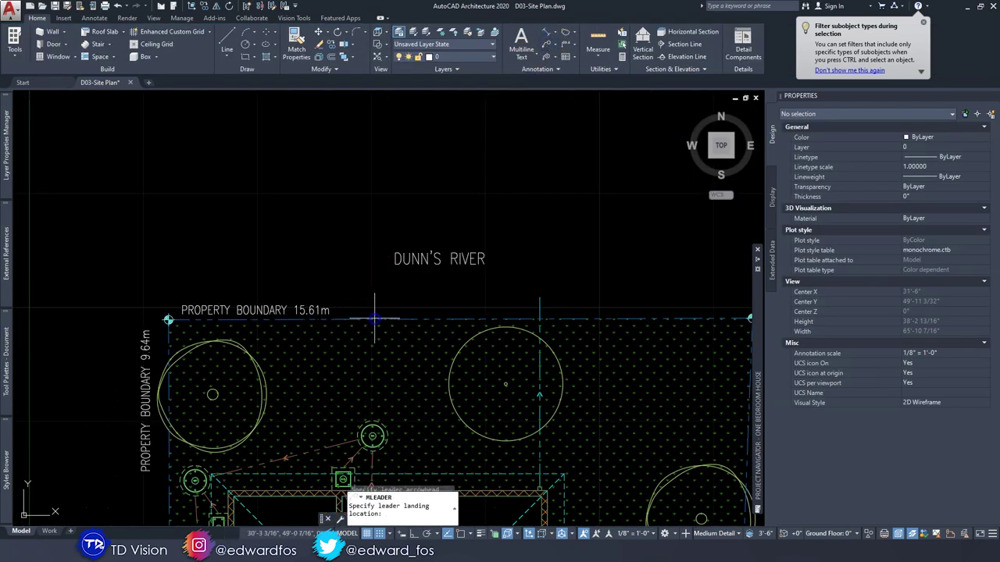
left_click(351, 268)
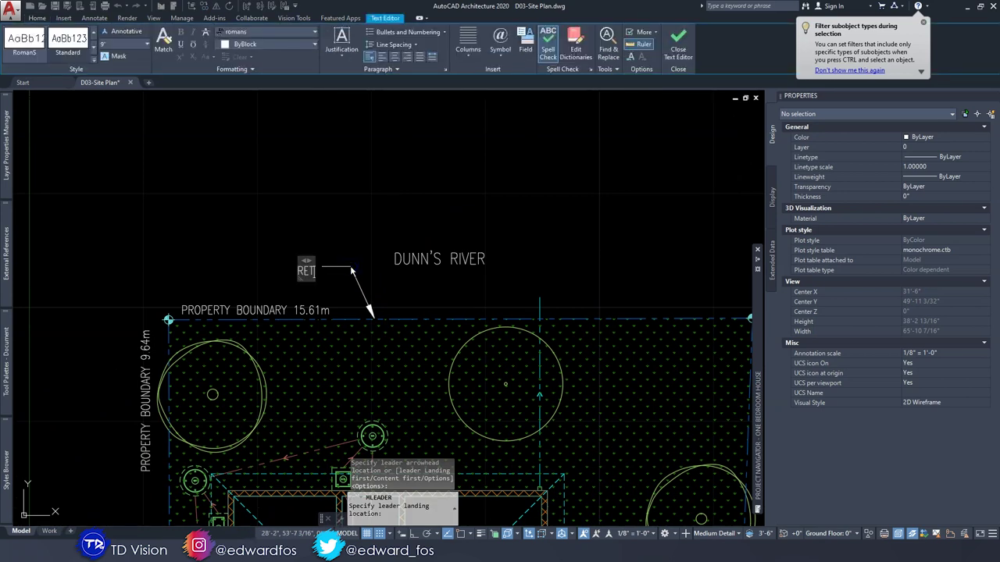
type("RETAINING AT")
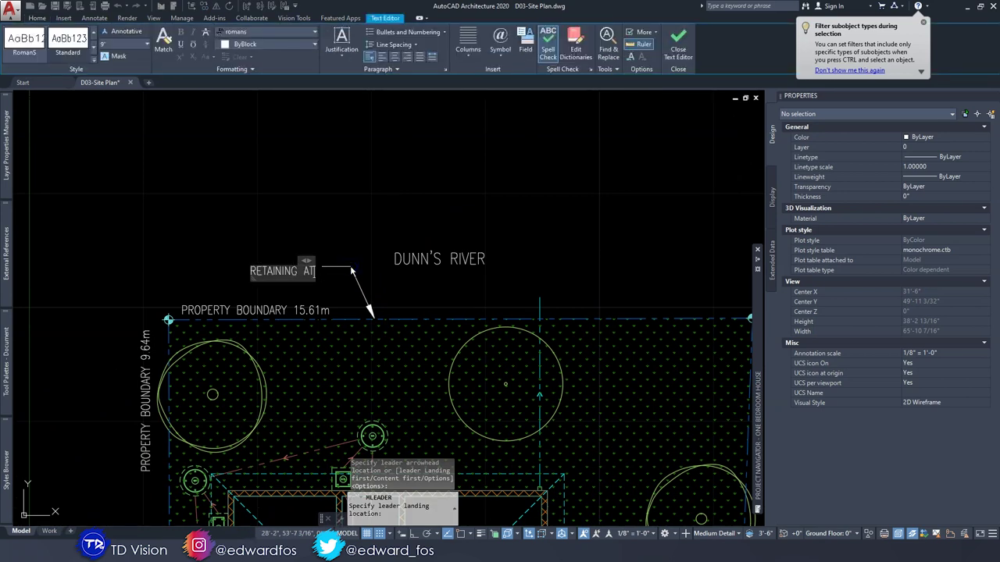
type(" BACK OF PROPERTY")
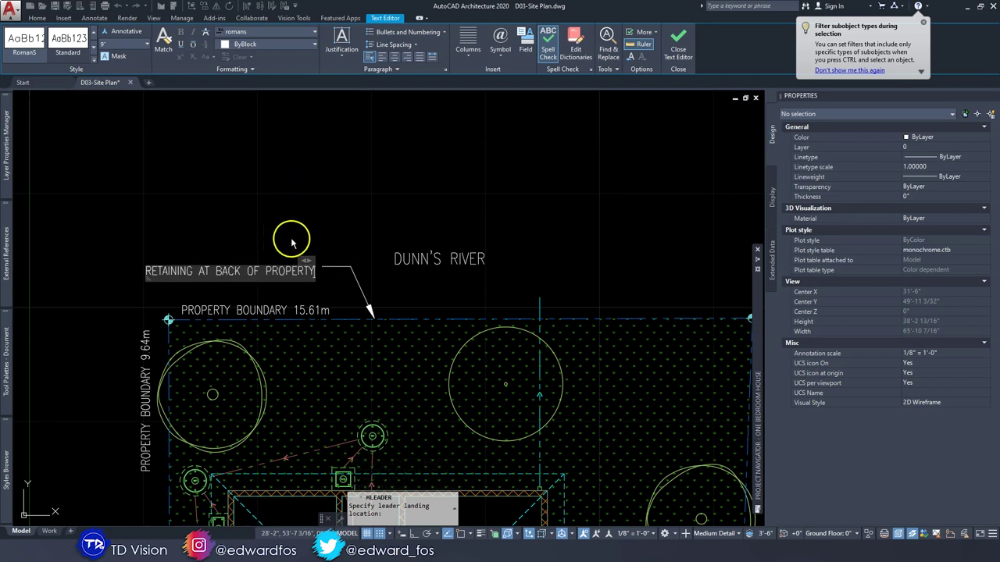
left_click_drag(303, 259, 201, 257)
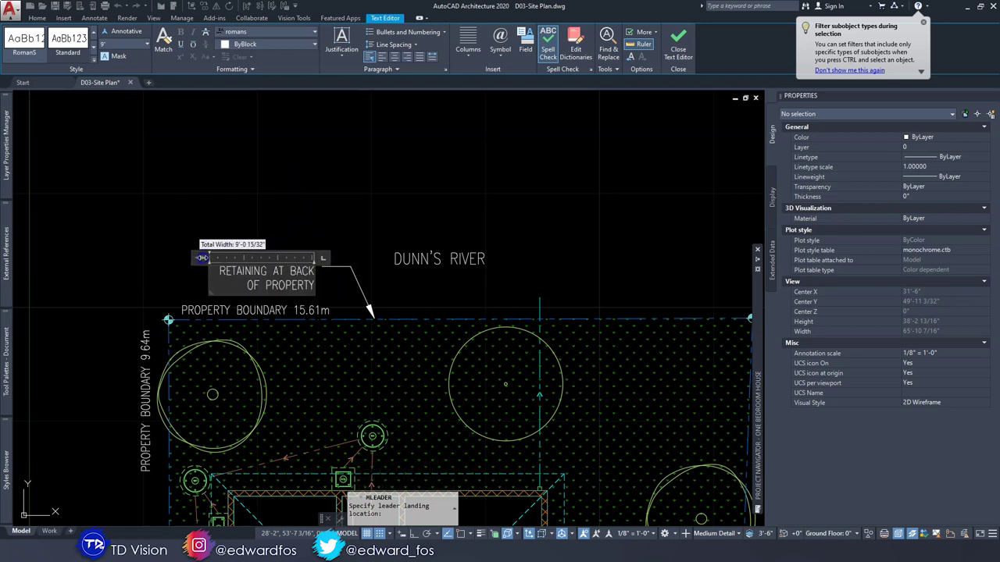
left_click(250, 204)
left_click(258, 271)
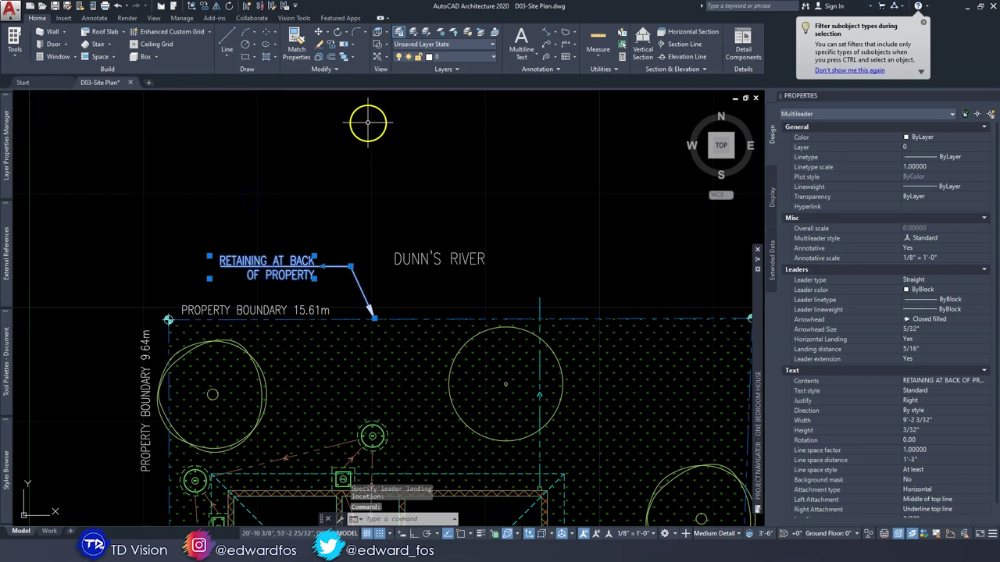
scroll(317, 258, "up", 2)
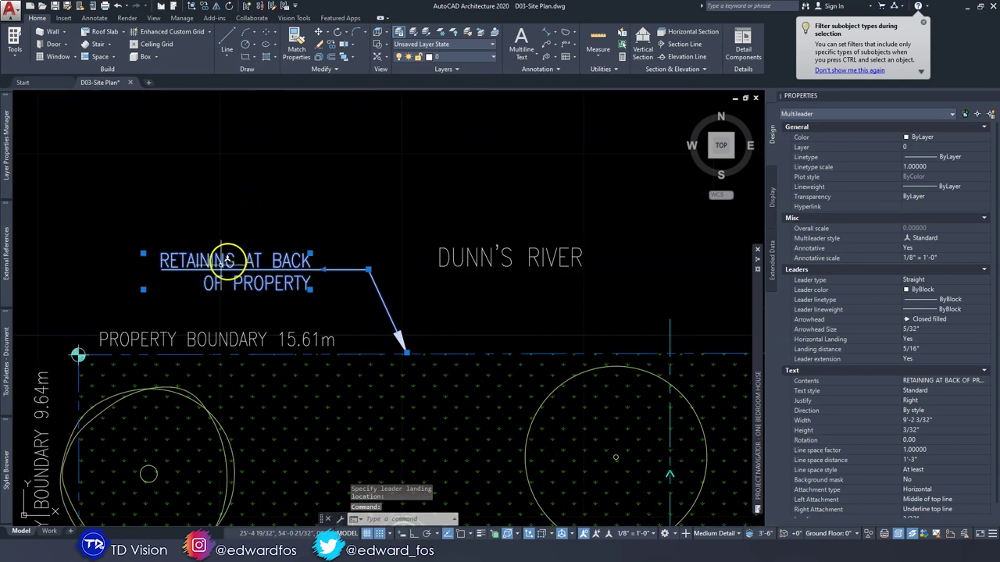
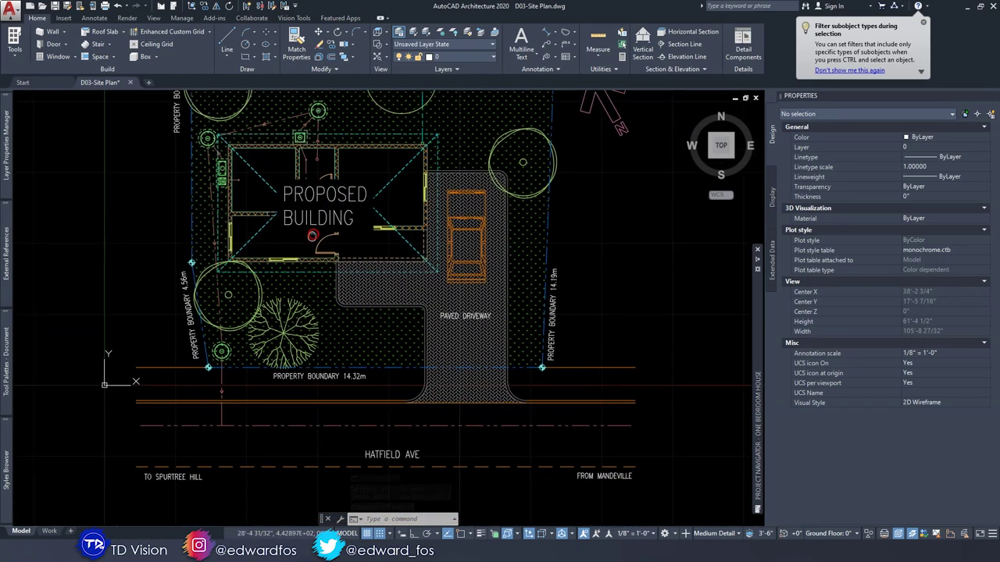
Open the Drainage & Electrical view drawing from the project's architecture views
mouse_move(310, 266)
middle_mouse_down()
mouse_move(319, 293)
mouse_move(301, 257)
mouse_move(302, 270)
middle_mouse_up()
scroll(221, 246, "up", 5)
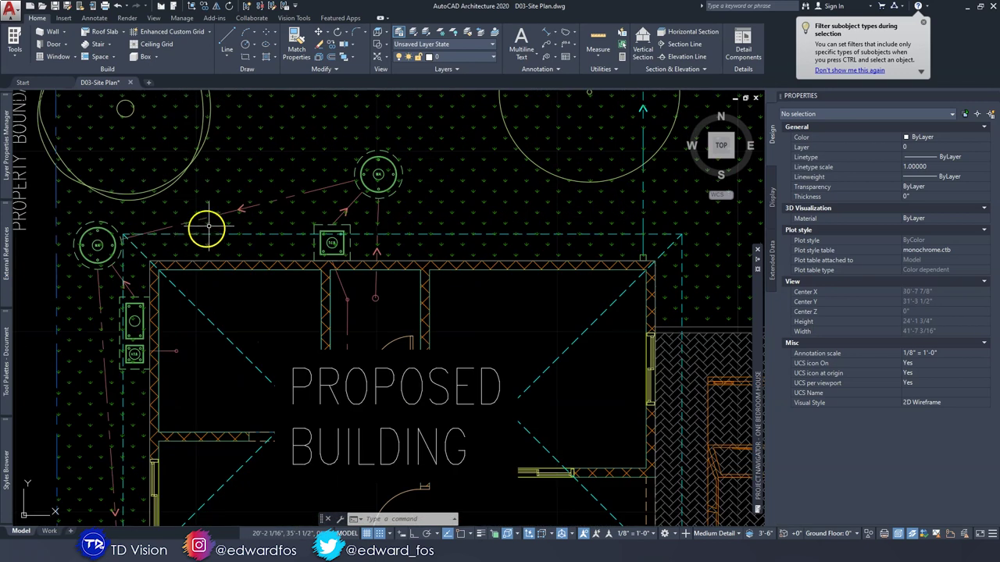
scroll(179, 219, "down", 5)
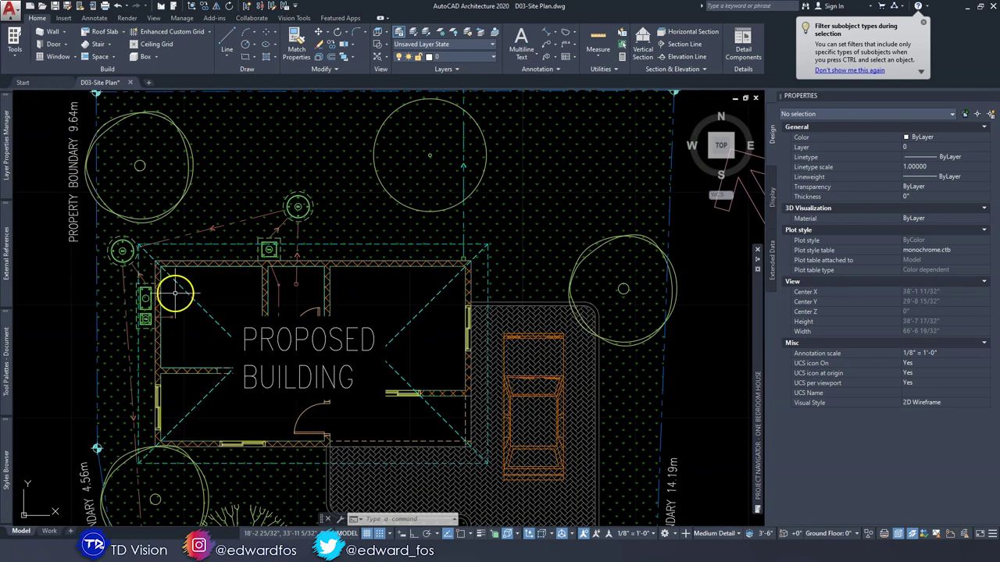
middle_click_drag(259, 224, 240, 279)
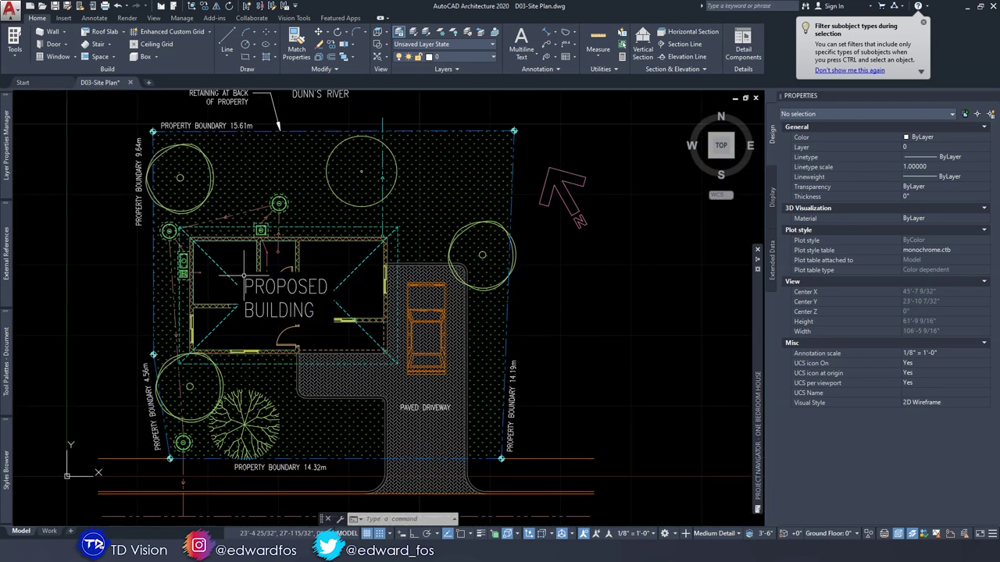
middle_click_drag(264, 222, 232, 264)
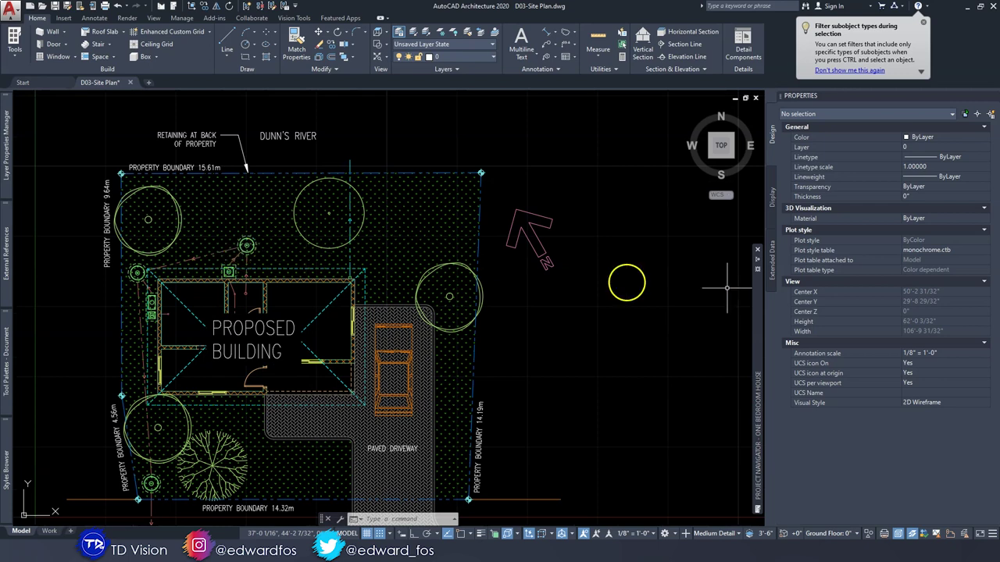
mouse_move(756, 314)
left_click(593, 398)
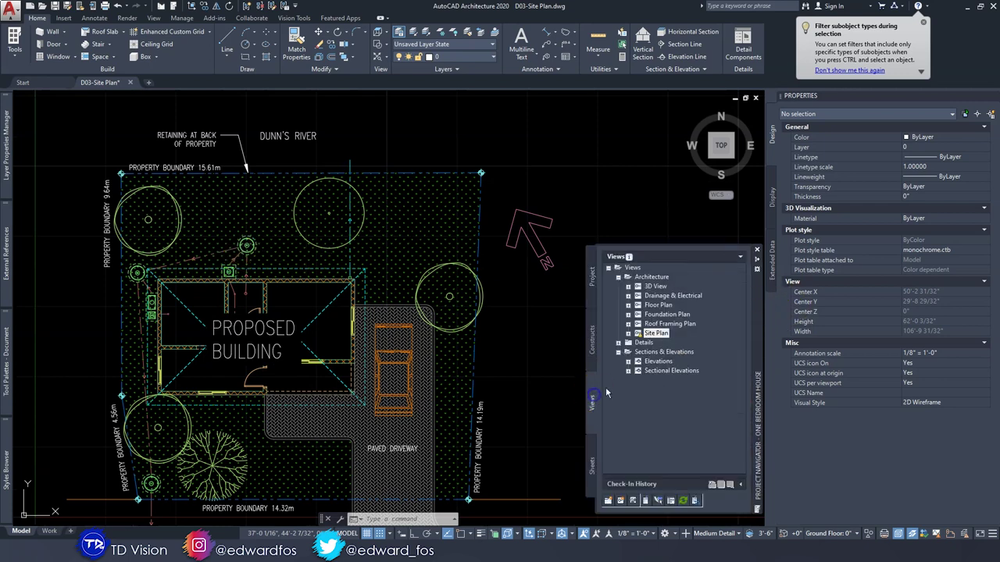
double_click(658, 301)
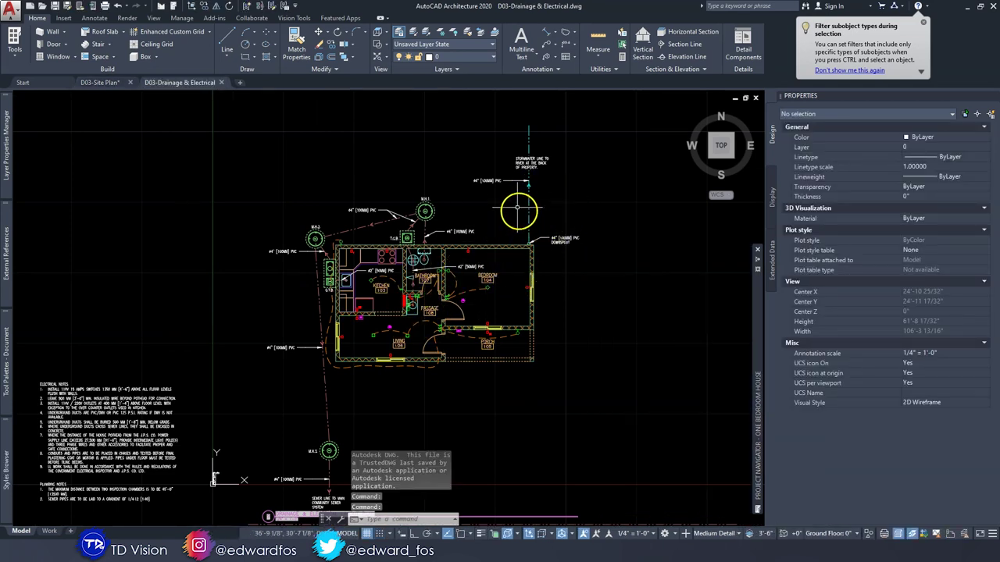
Select the stormwater line note and its nearby PVC leader, then extend the selection to all similar texts and leaders
scroll(519, 208, "up", 2)
scroll(486, 231, "down", 2)
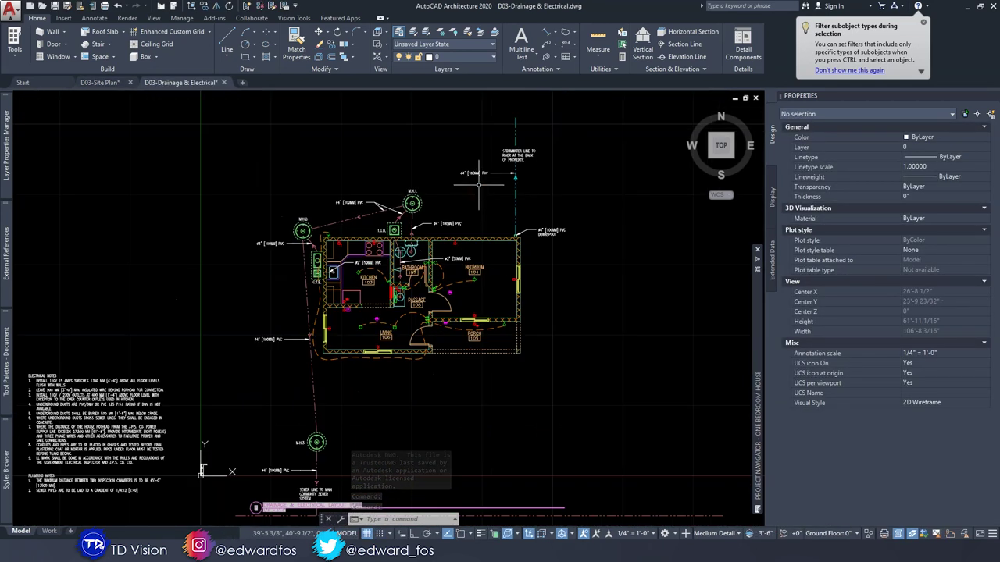
left_click(507, 153)
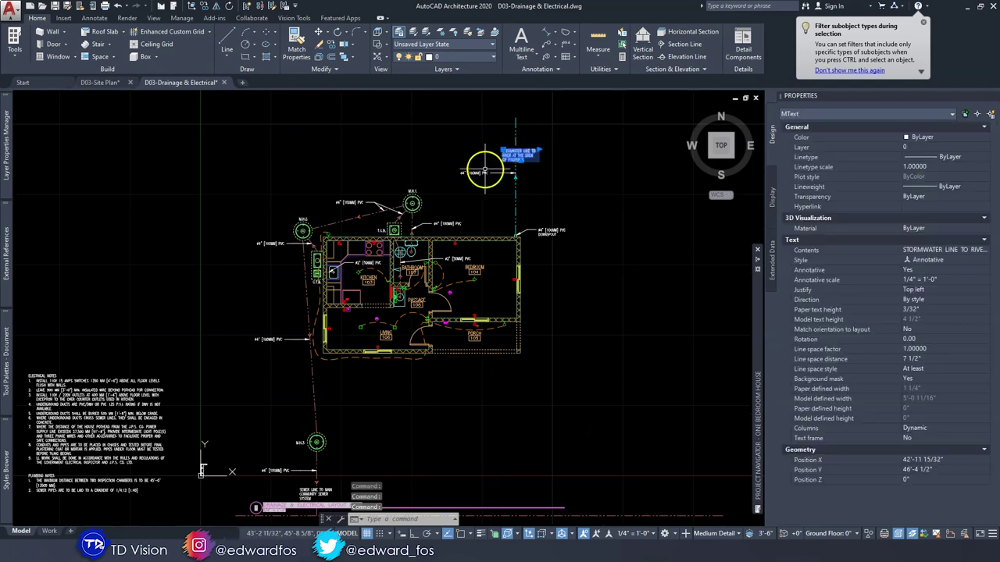
left_click(481, 173)
left_click(453, 150)
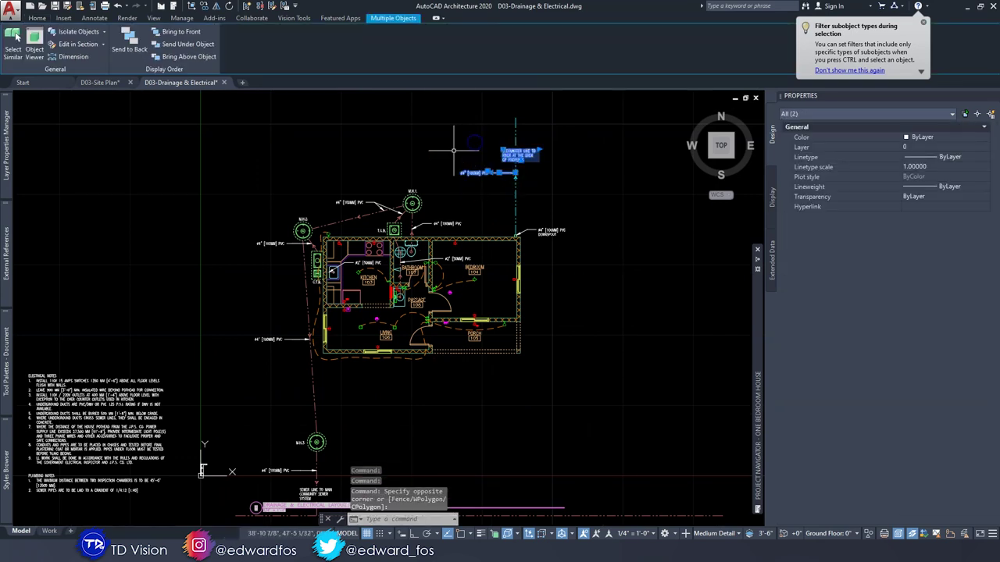
right_click(403, 154)
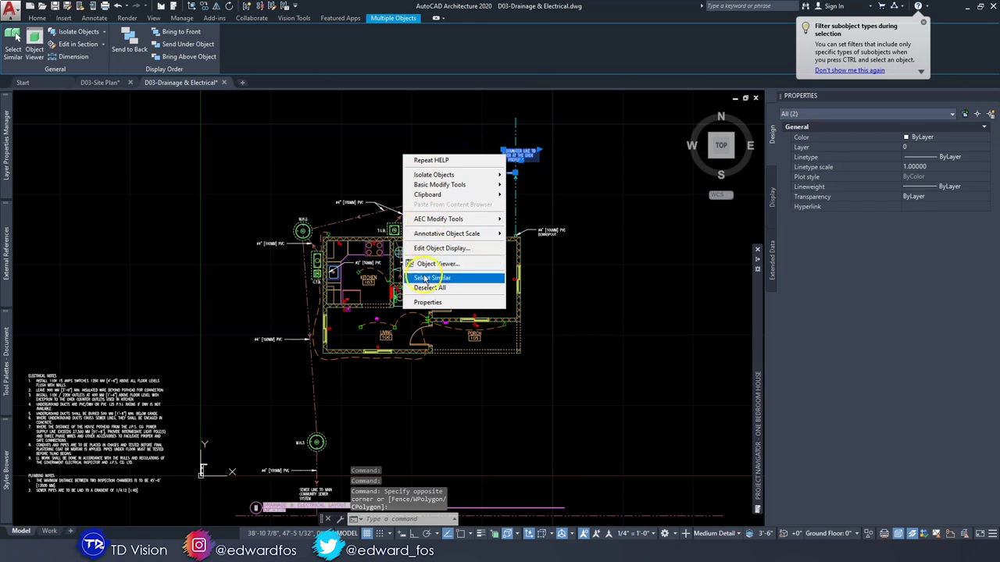
left_click(431, 279)
middle_click_drag(160, 422, 265, 313)
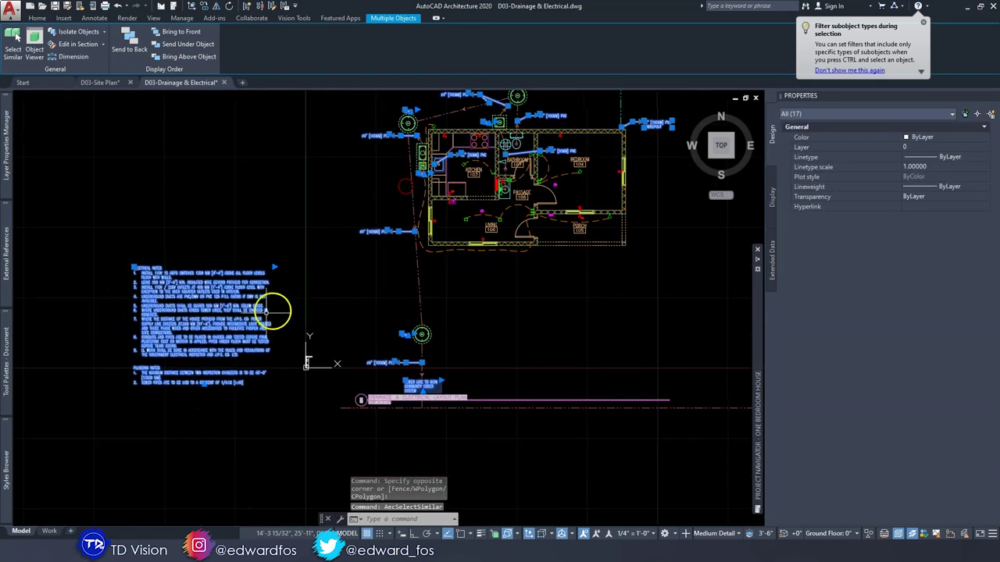
Remove the electrical and plumbing notes and both interior 2" PVC leaders from the selection, and copy the remaining annotations to the clipboard
left_click(237, 305, "shift")
middle_click_drag(479, 281, 413, 348)
scroll(465, 198, "up", 4)
left_click(529, 261)
left_click(514, 234, "shift")
left_click(316, 260, "shift")
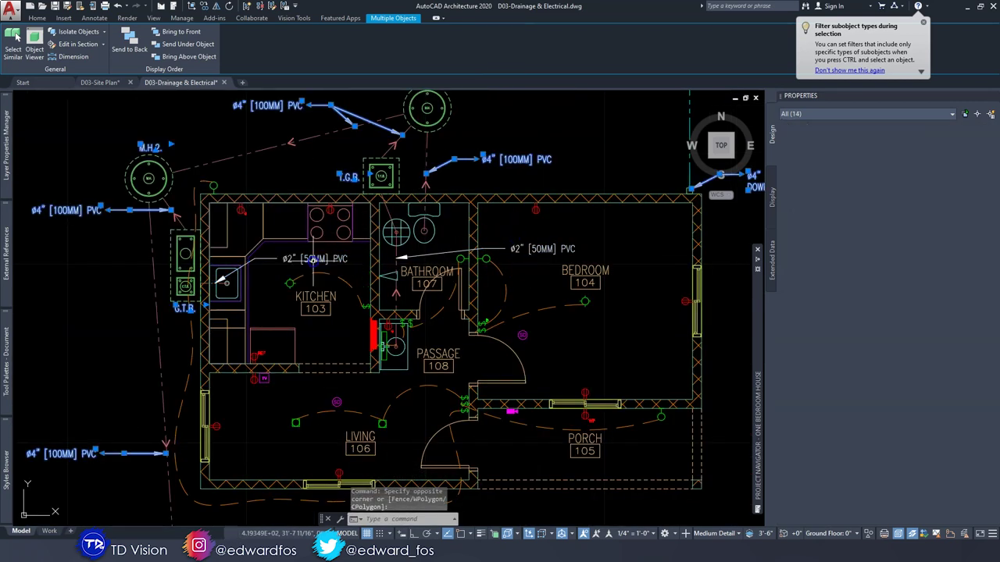
middle_click_drag(284, 265, 261, 260)
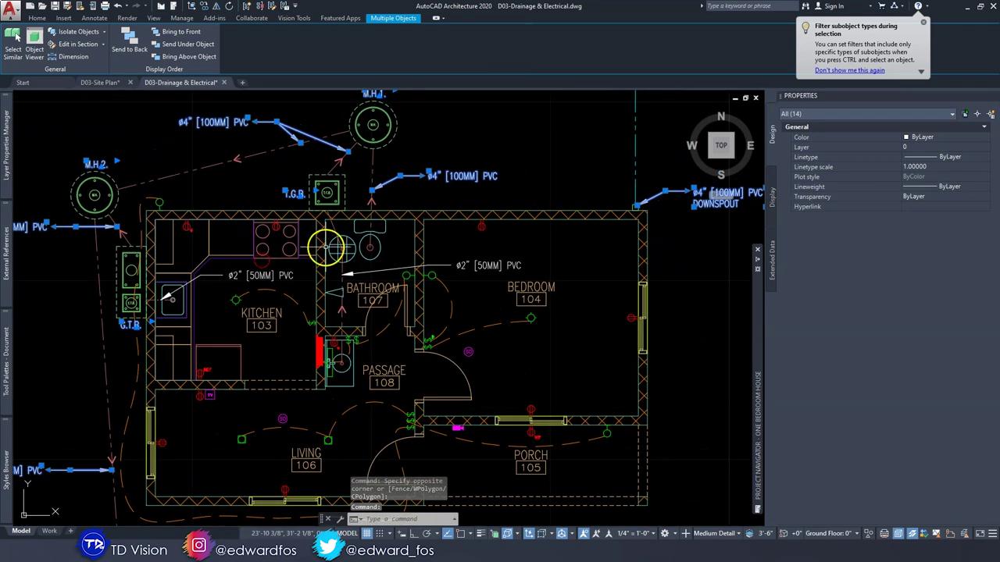
scroll(327, 248, "down", 4)
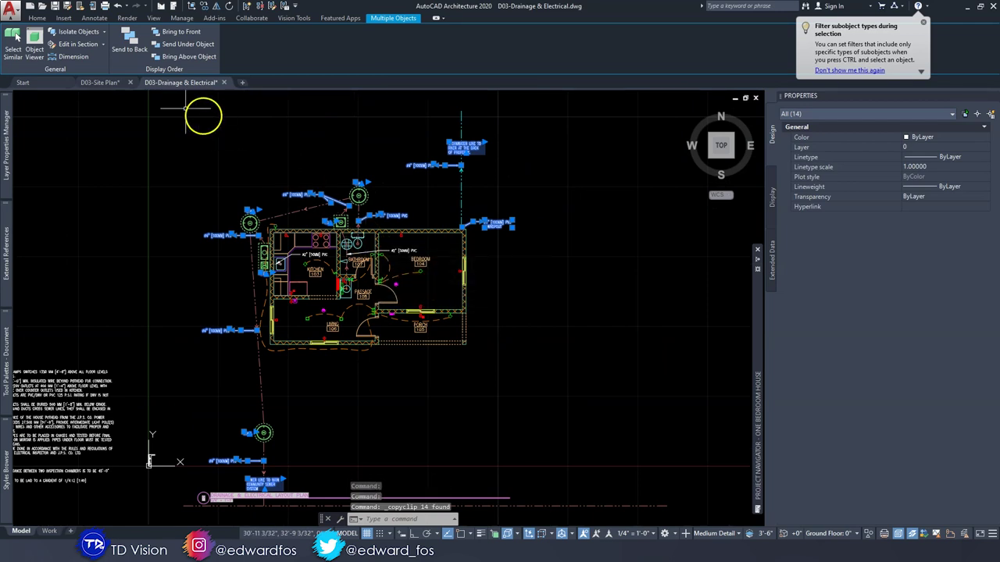
Switch to the Site Plan drawing and isolate the rear 15.61m property boundary label
left_click(100, 82)
middle_click_drag(389, 313, 412, 266)
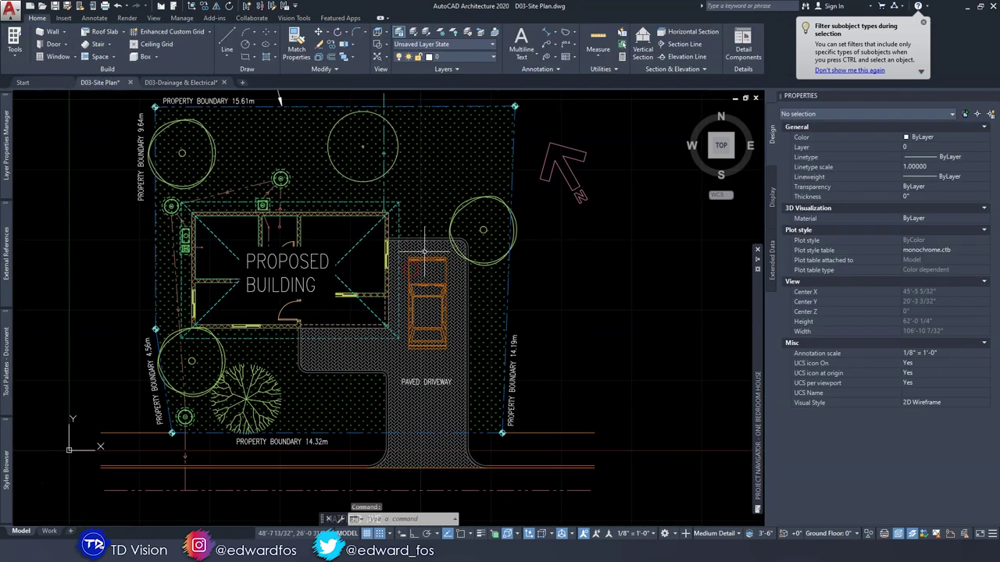
scroll(432, 272, "down", 2)
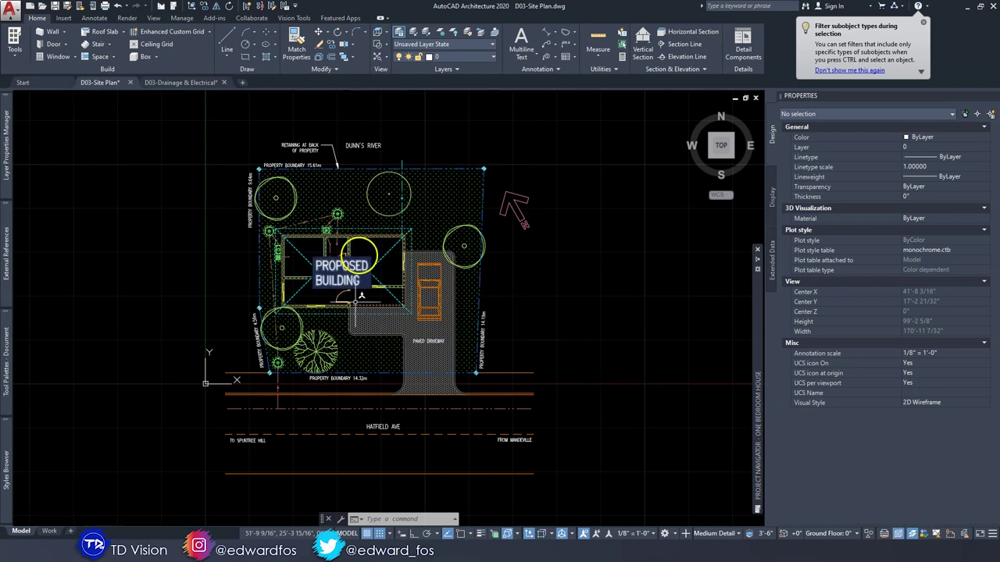
scroll(281, 158, "up", 2)
left_click(288, 167)
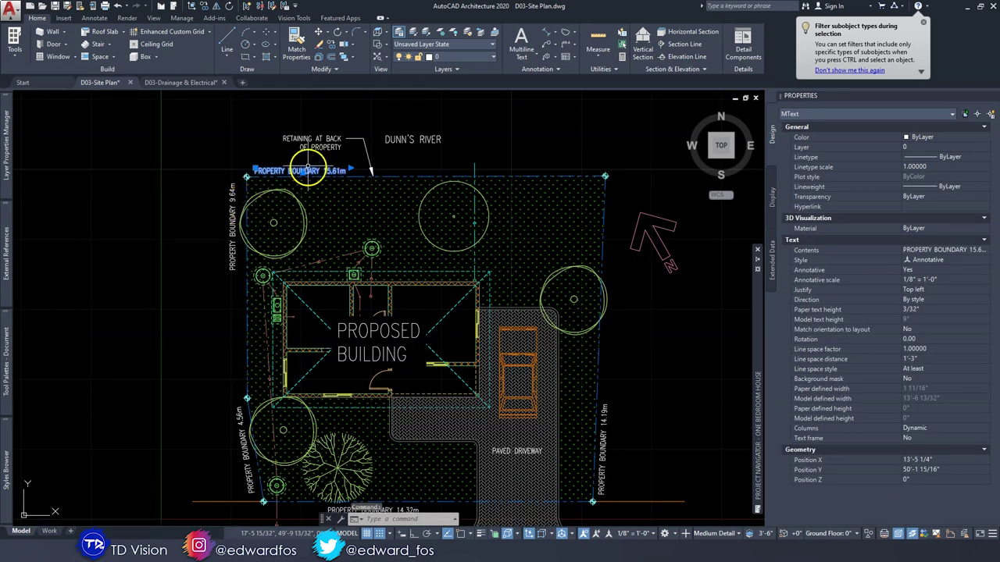
left_click(869, 533)
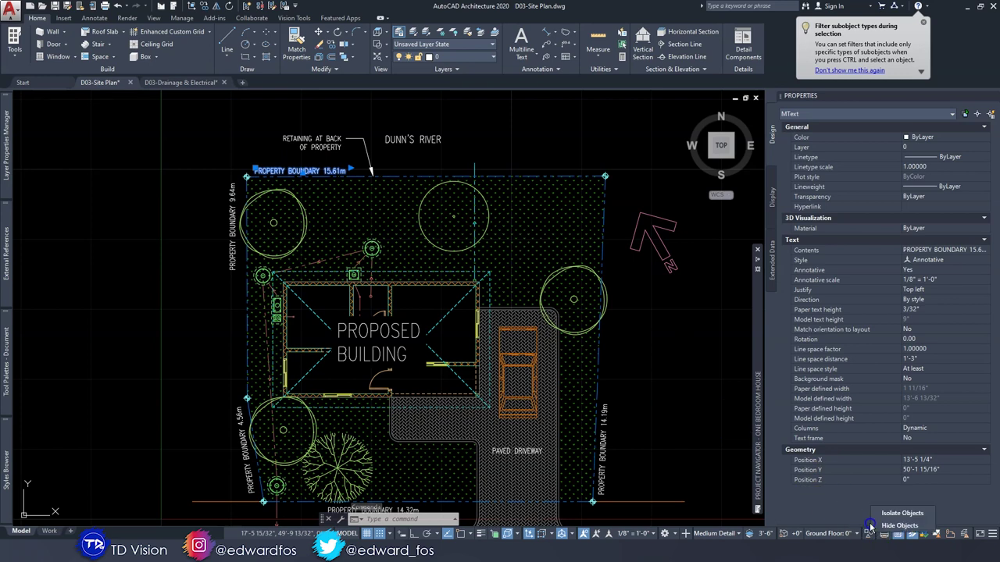
left_click(885, 515)
Paste the copied drainage annotations into the Site Plan at their original coordinates
scroll(386, 211, "down", 2)
middle_click_drag(388, 214, 317, 212)
scroll(274, 187, "up", 2)
scroll(364, 235, "down", 2)
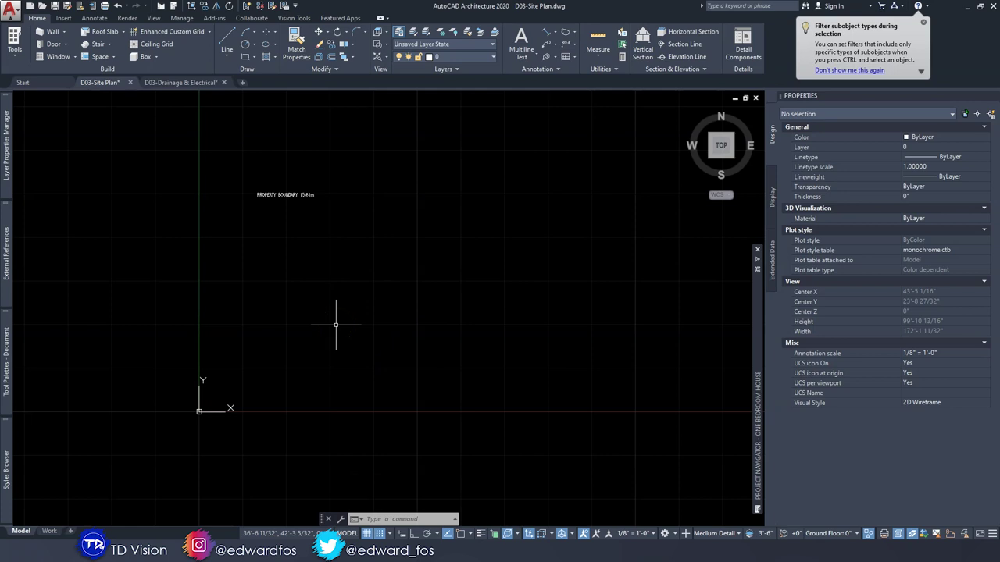
type("PASTEORIG")
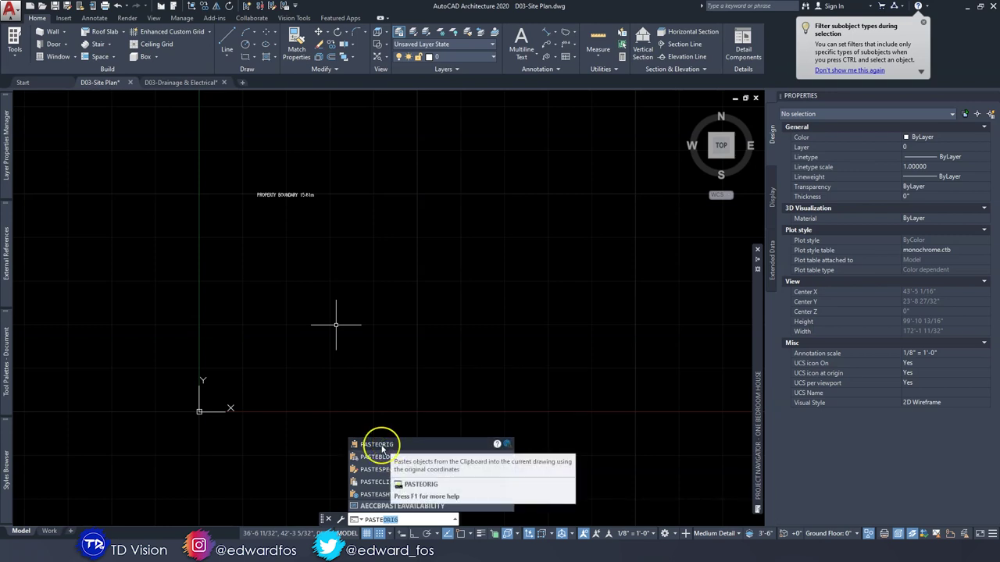
left_click(378, 444)
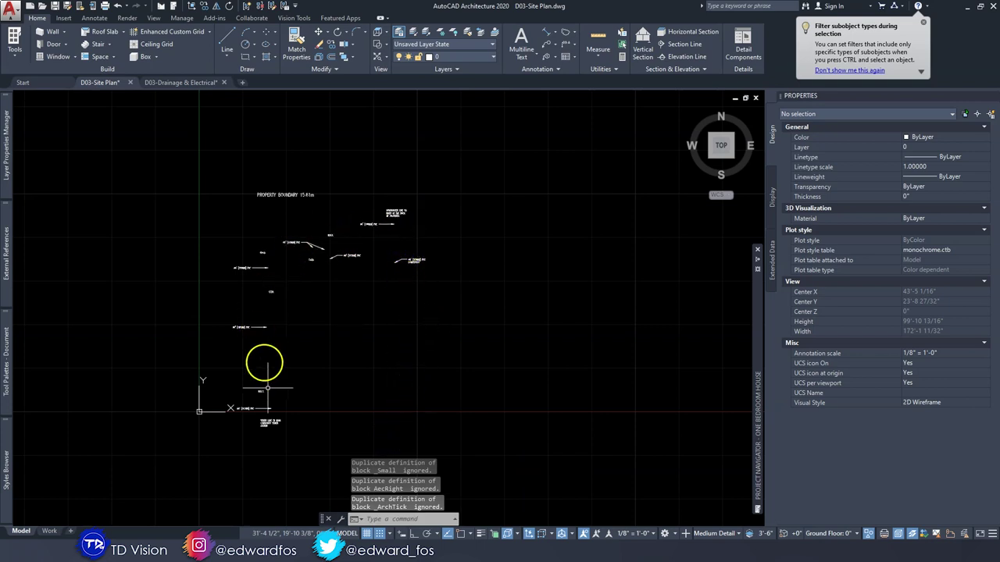
scroll(268, 407, "up", 2)
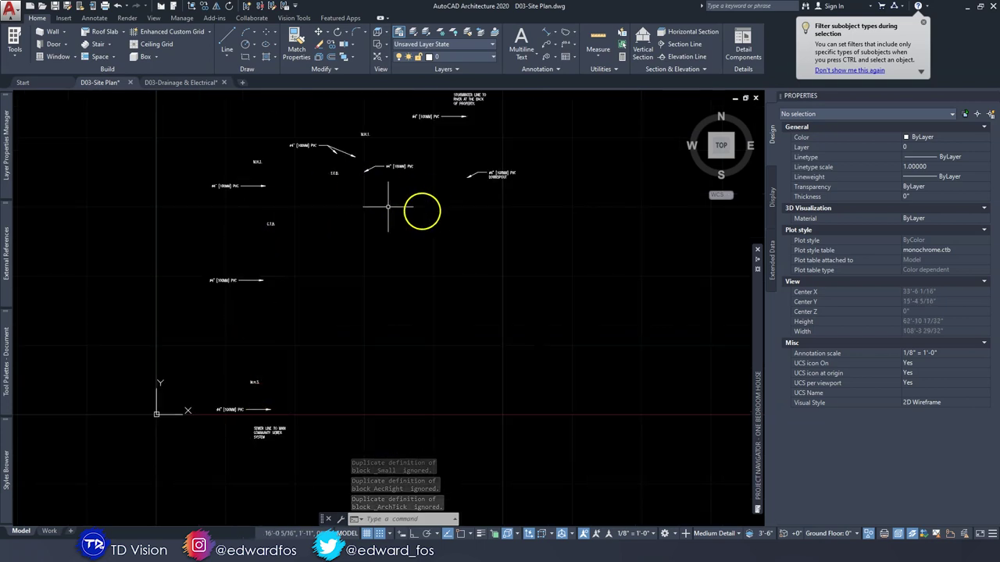
middle_click_drag(422, 209, 401, 279)
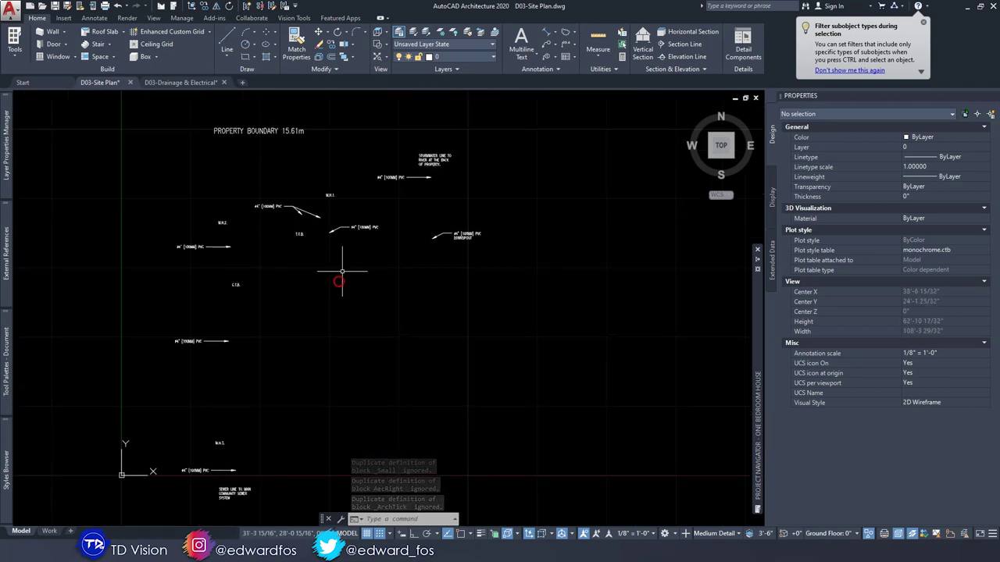
Compare the pasted annotations with those in the Drainage & Electrical drawing, checking the annotative scale of the double-arrow PVC leader
left_click(195, 83)
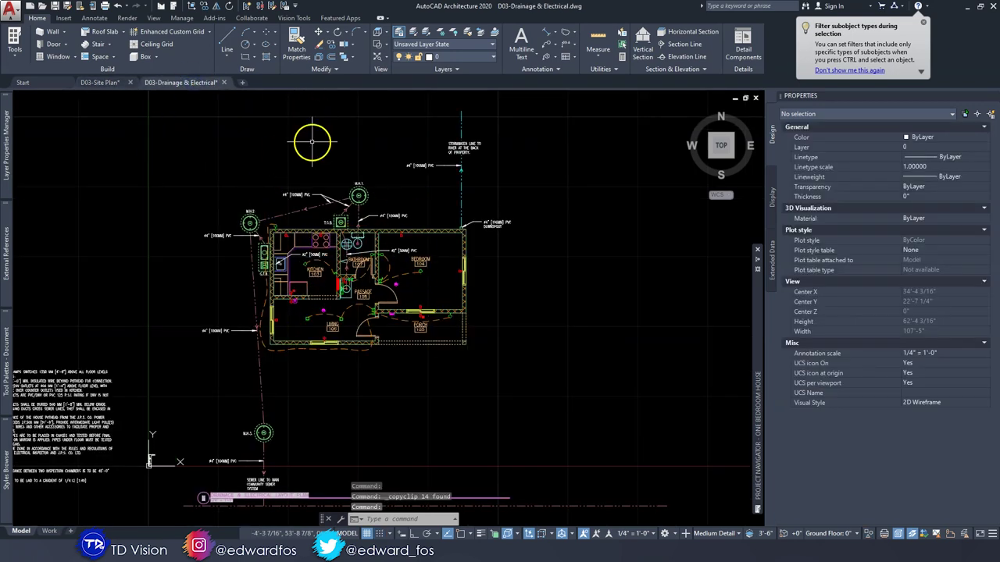
left_click(103, 83)
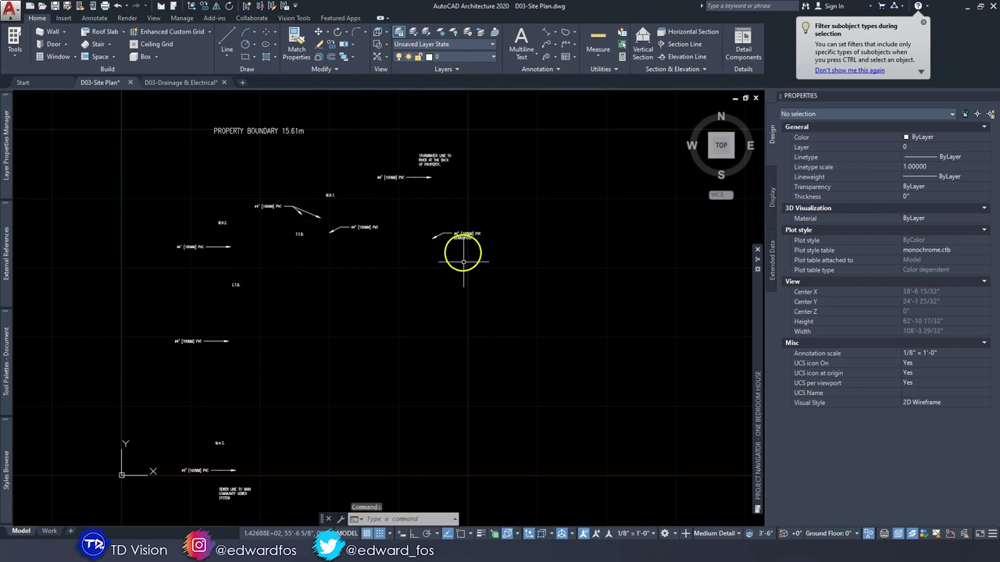
scroll(262, 205, "up", 4)
middle_click_drag(279, 200, 258, 305)
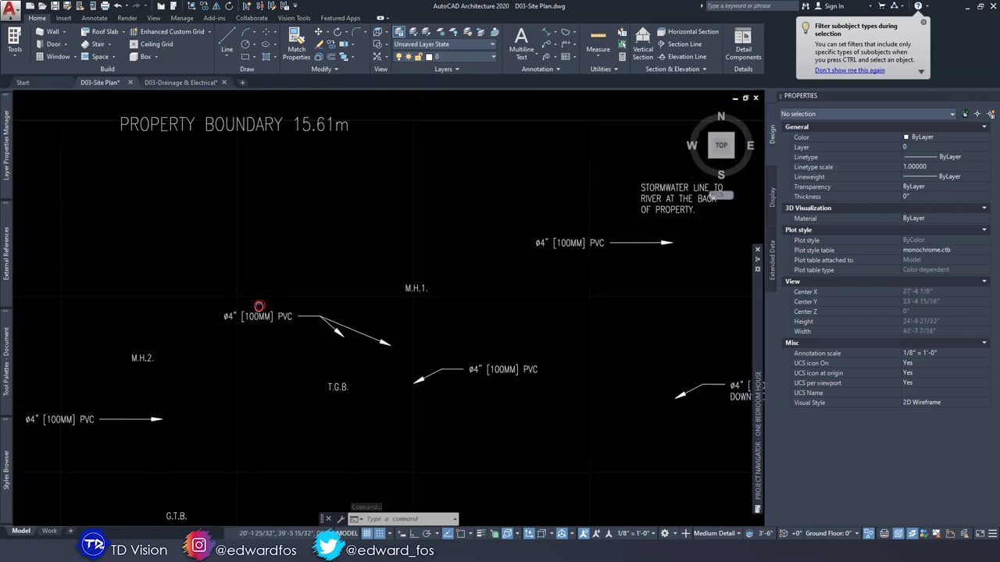
scroll(304, 290, "down", 2)
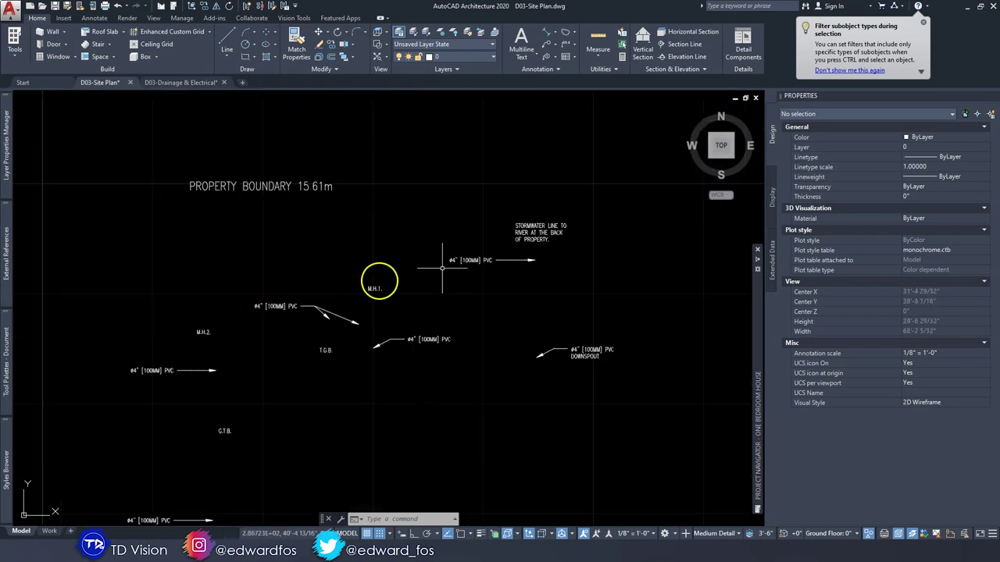
left_click(281, 306)
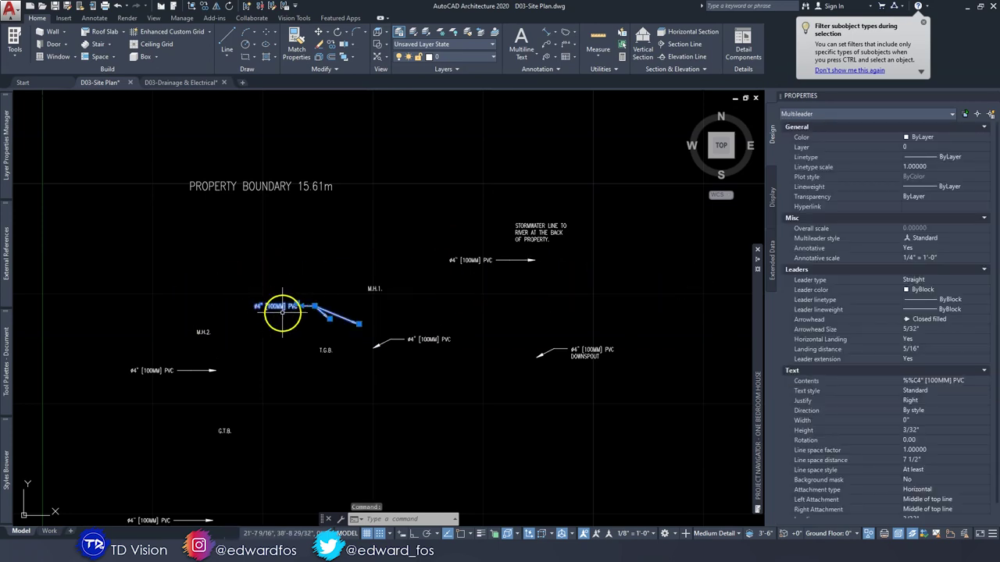
left_click(187, 82)
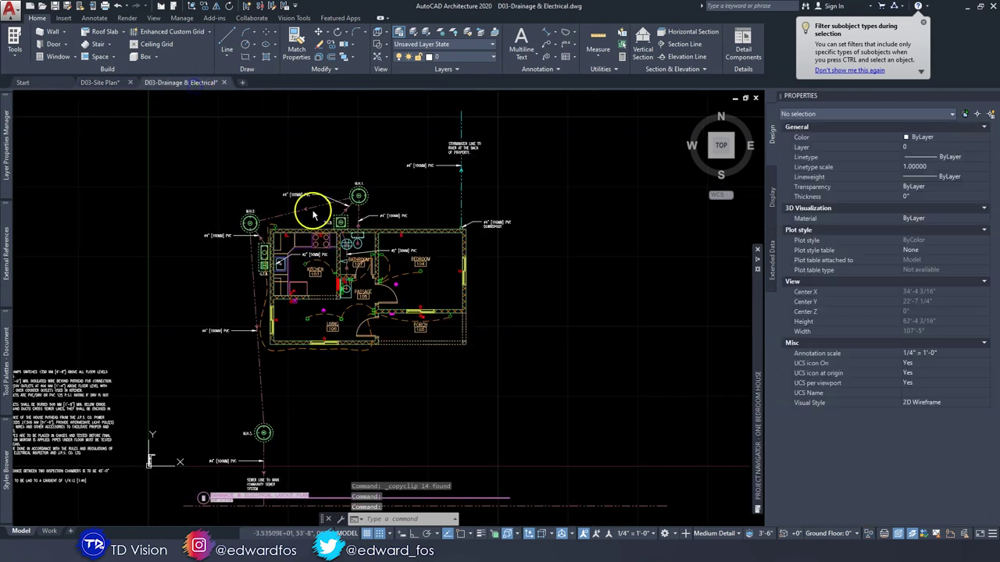
left_click(100, 82)
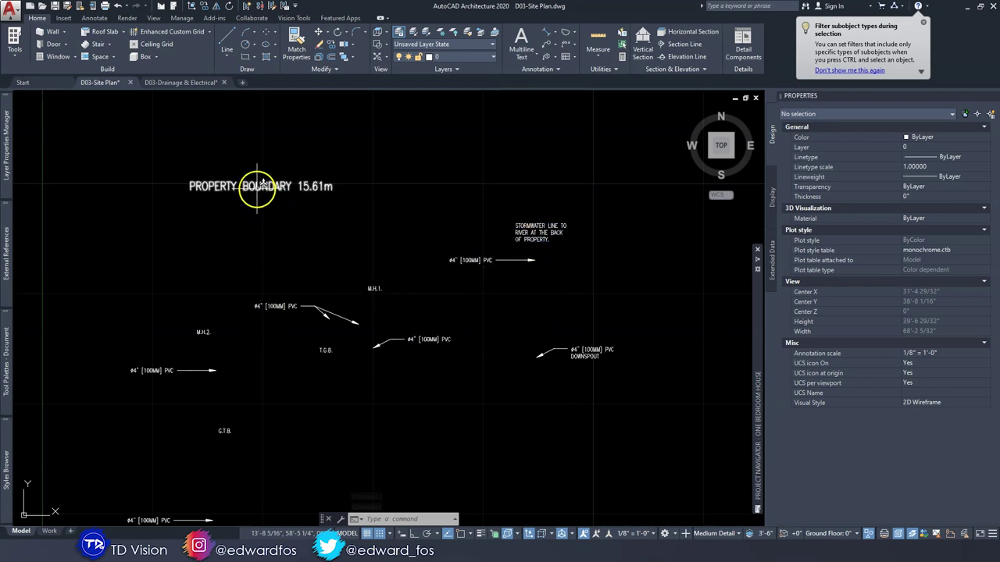
Select all the pasted drainage notes and leaders and add the current 1/8" = 1'-0" annotation scale to them
scroll(275, 205, "down", 2)
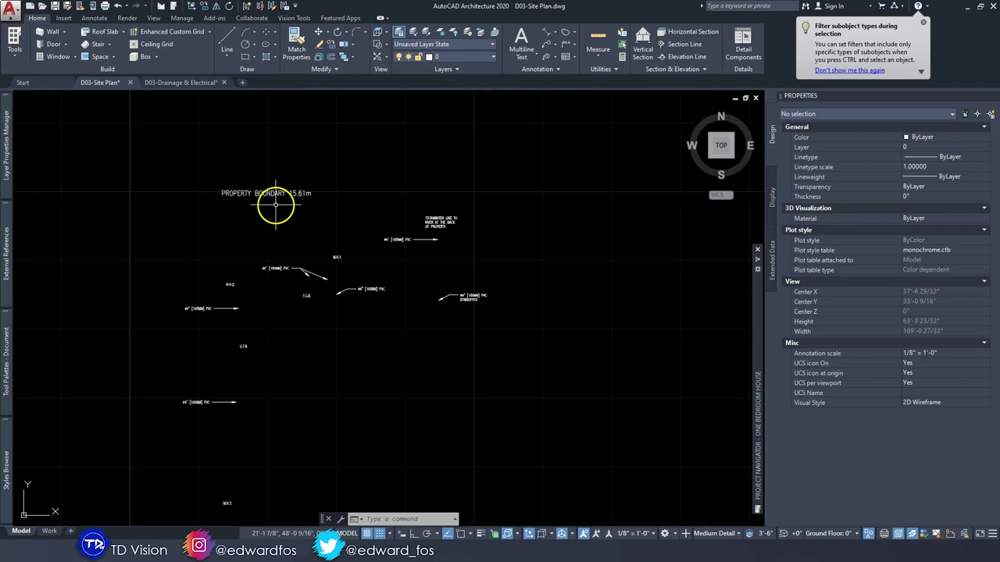
scroll(458, 290, "down", 2)
key("Escape")
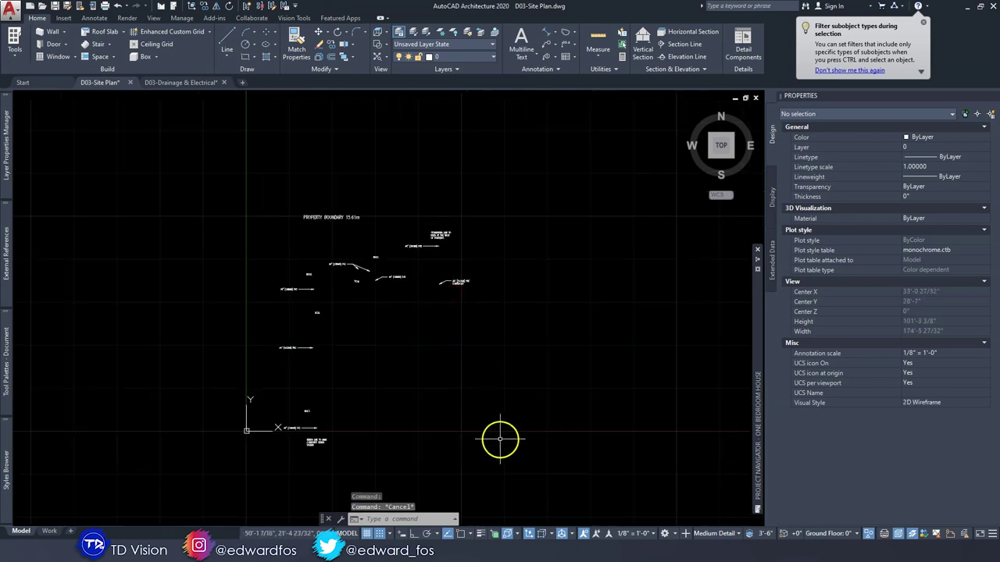
left_click(511, 454)
left_click(248, 233)
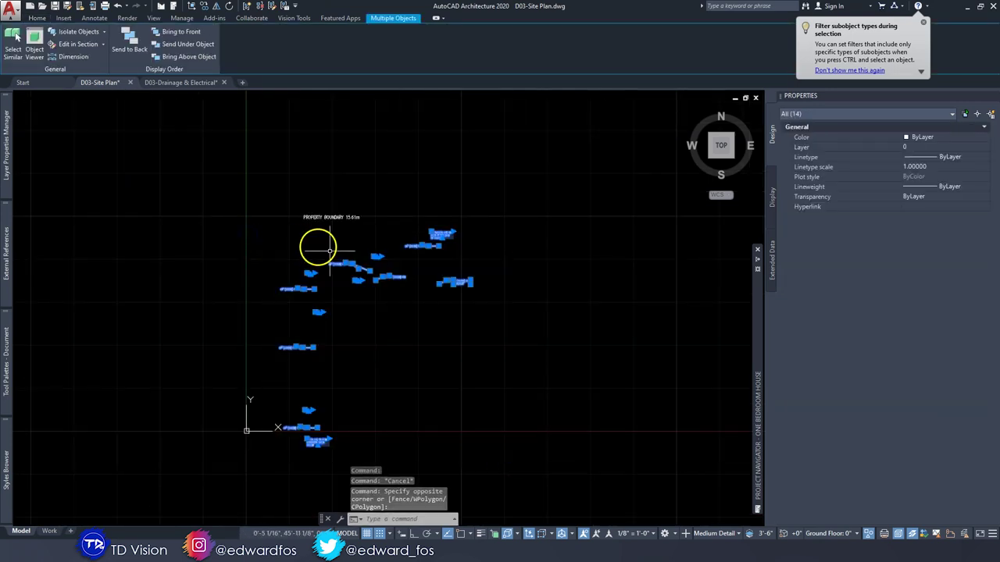
scroll(360, 309, "up", 2)
right_click(361, 307)
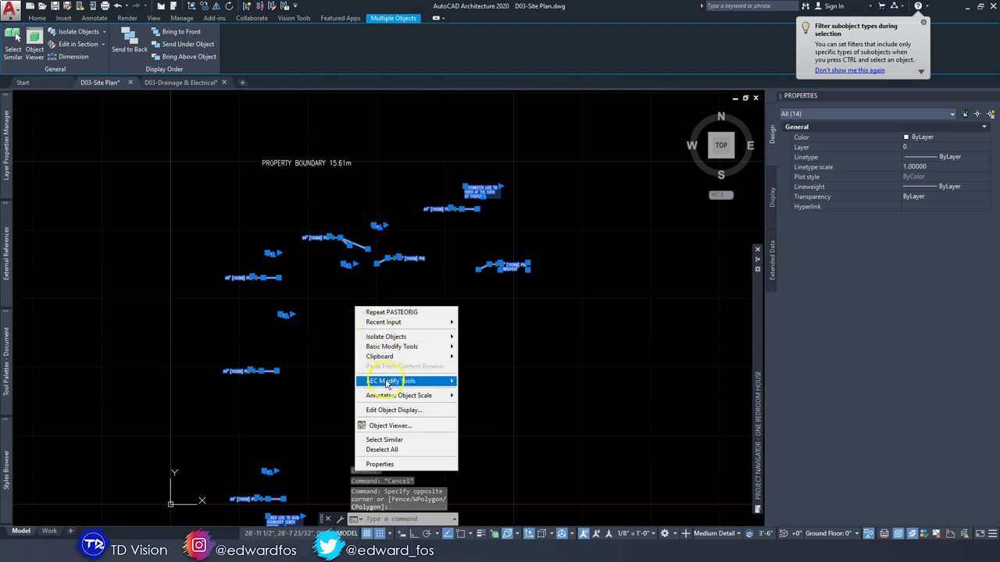
mouse_move(385, 402)
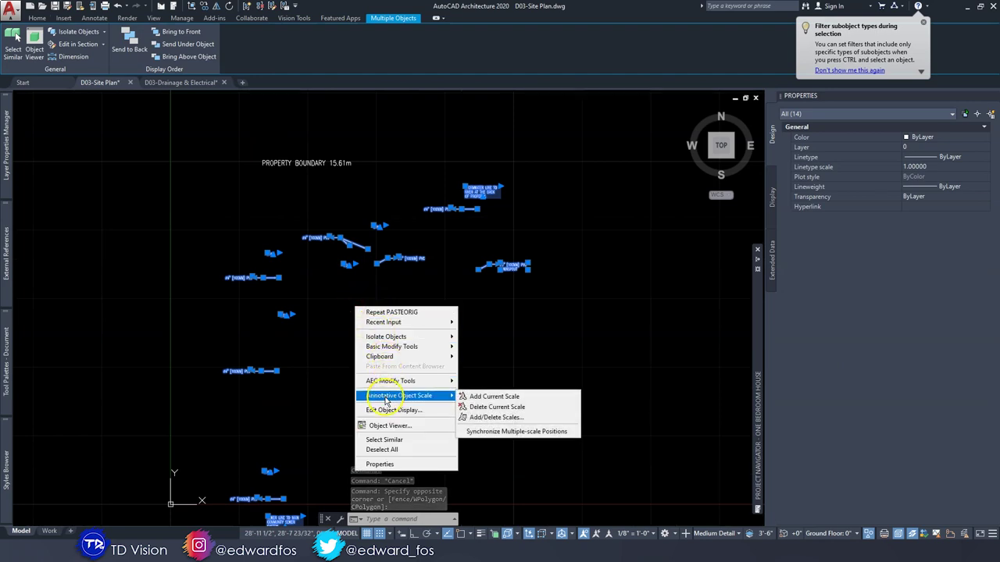
left_click(492, 397)
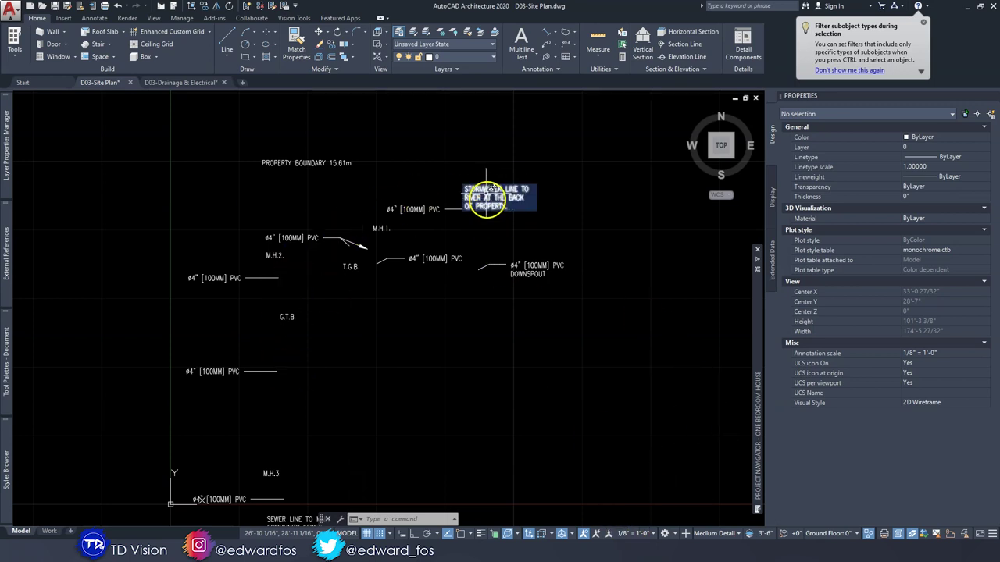
Inspect the scale representations of the downspout leader up close, then clear the selection
left_click(518, 268)
left_click(523, 268)
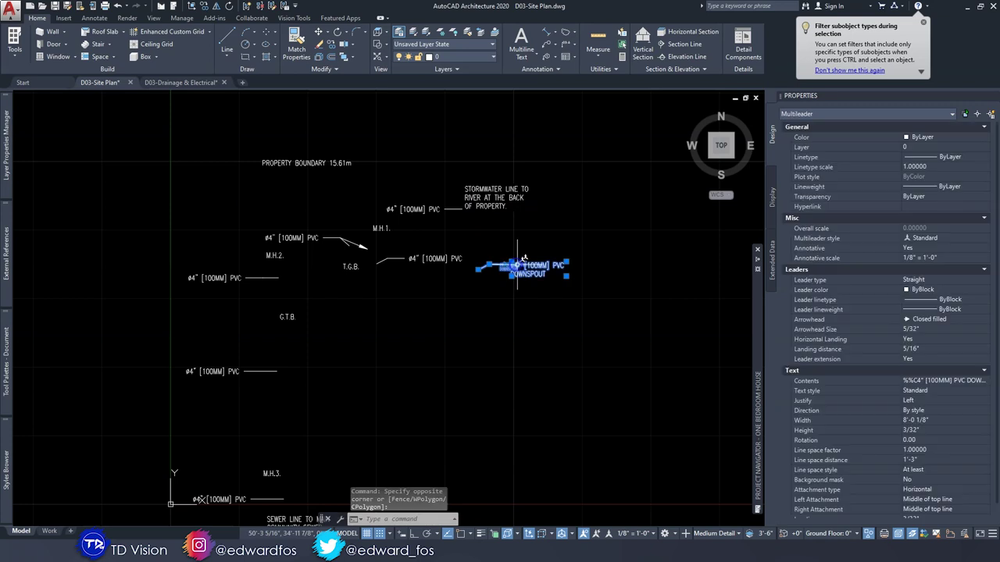
scroll(518, 266, "up", 5)
scroll(414, 287, "up", 2)
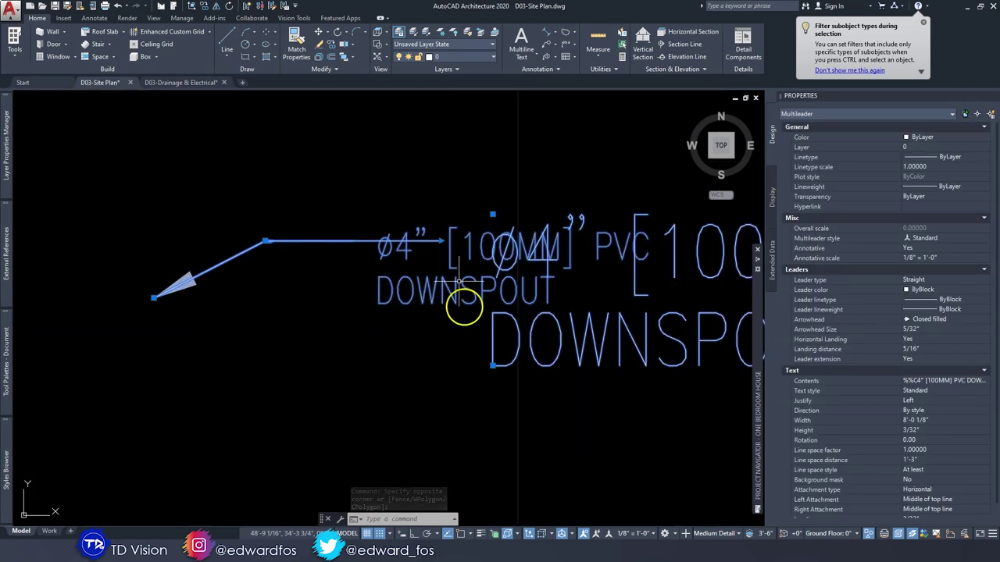
scroll(443, 295, "down", 6)
key("Escape")
key("Escape")
key("Escape")
Delete the 1/4" = 1'-0" and 1'-0" = 1'-0" scales from all the pasted drainage annotations, keeping only 1/8" = 1'-0"
left_click(539, 420)
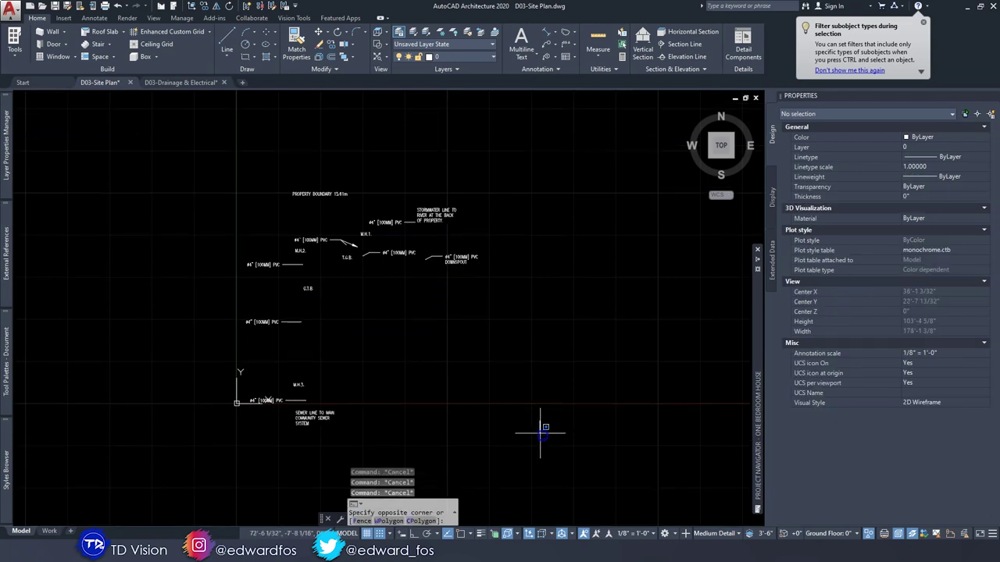
left_click(204, 211)
right_click(204, 212)
mouse_move(270, 301)
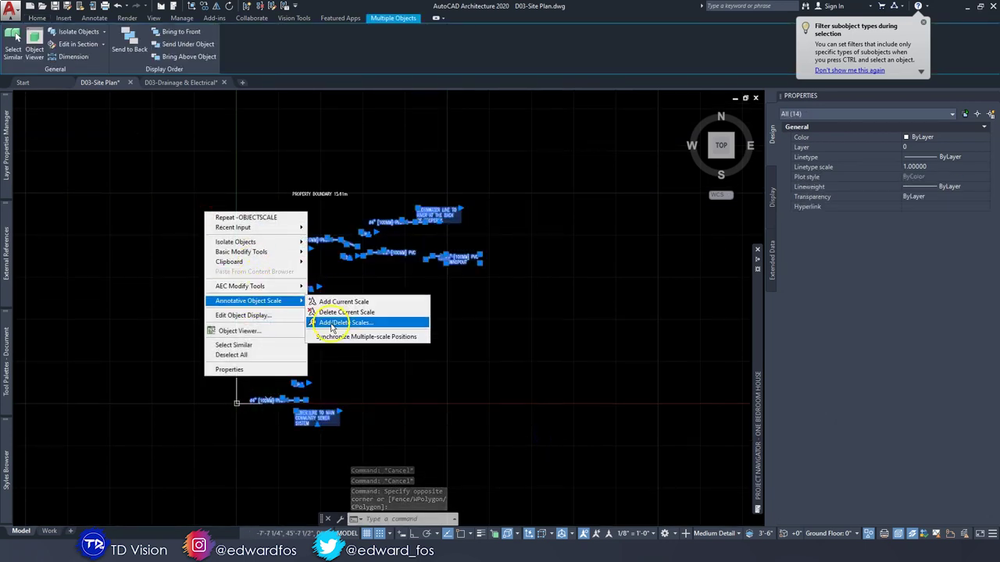
left_click(331, 322)
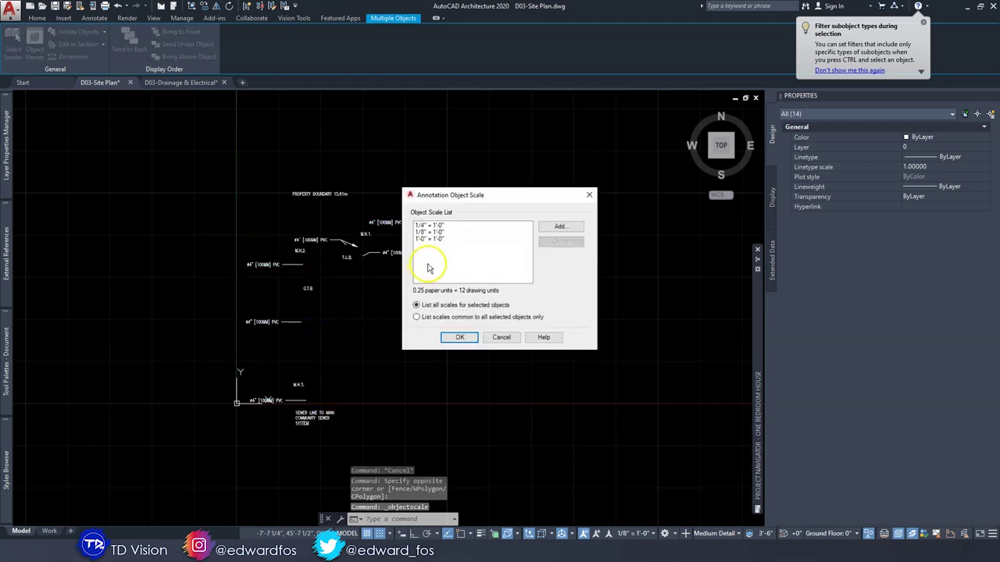
left_click(434, 226)
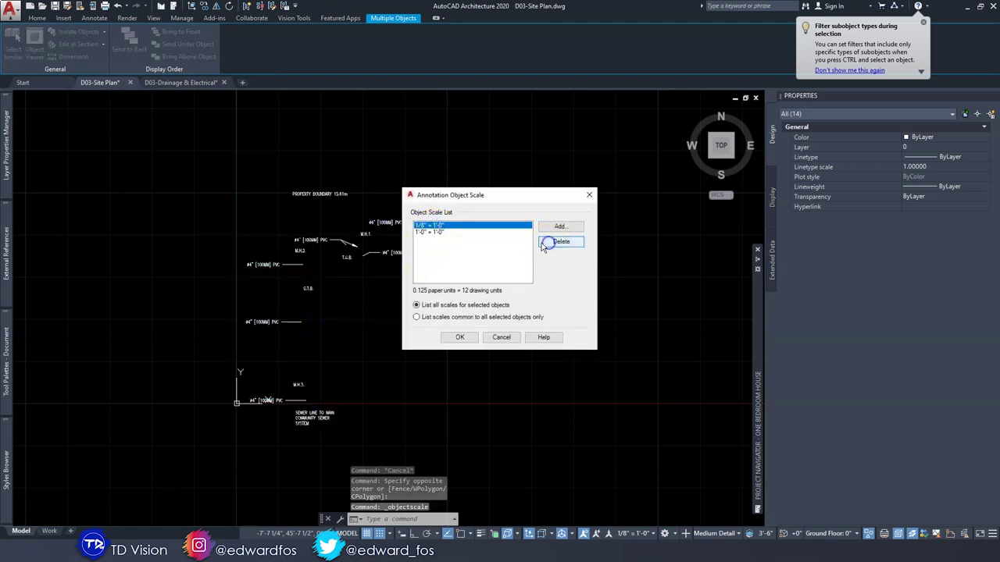
left_click(428, 232)
left_click(562, 242)
left_click(421, 227)
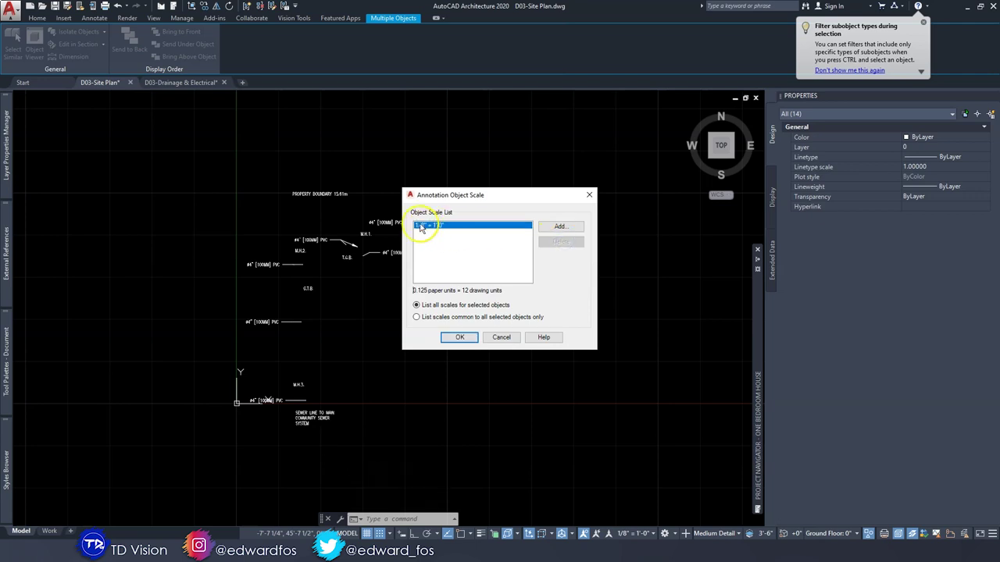
left_click(461, 338)
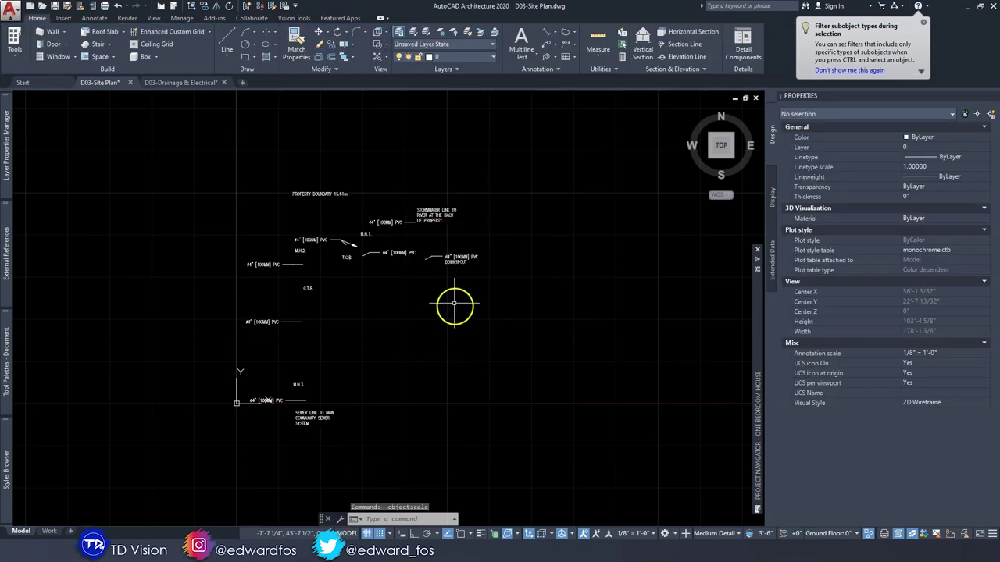
Check the downspout leader and the neighbouring PVC leader for remaining scale representations, then clear the selection
scroll(424, 210, "up", 5)
left_click(281, 262)
middle_click_drag(419, 310, 392, 231)
left_click(501, 328)
left_click(483, 315)
middle_click_drag(287, 316, 408, 279)
left_click(403, 281)
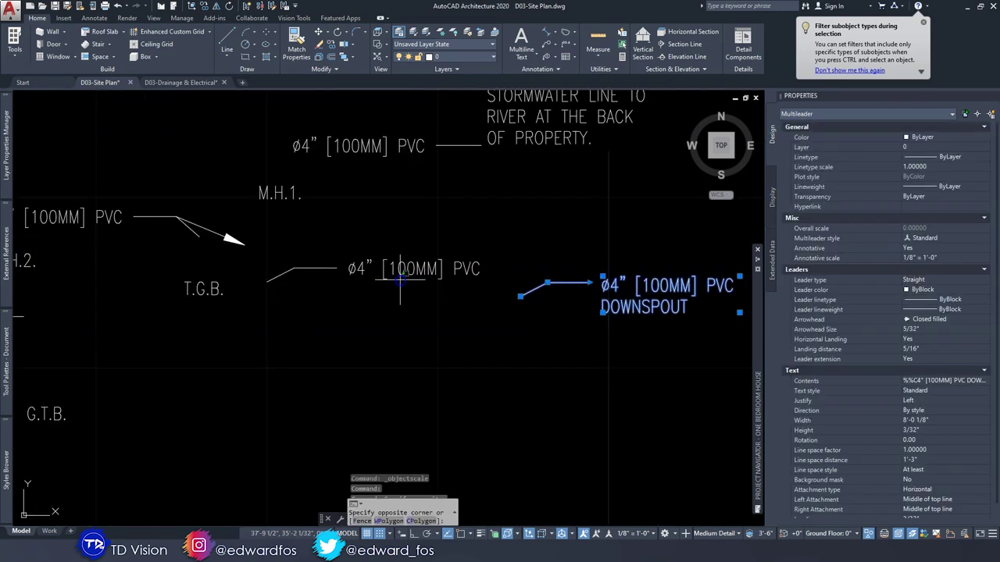
left_click(366, 254)
key("Escape")
End the object isolation to bring back the whole site plan
scroll(375, 256, "down", 5)
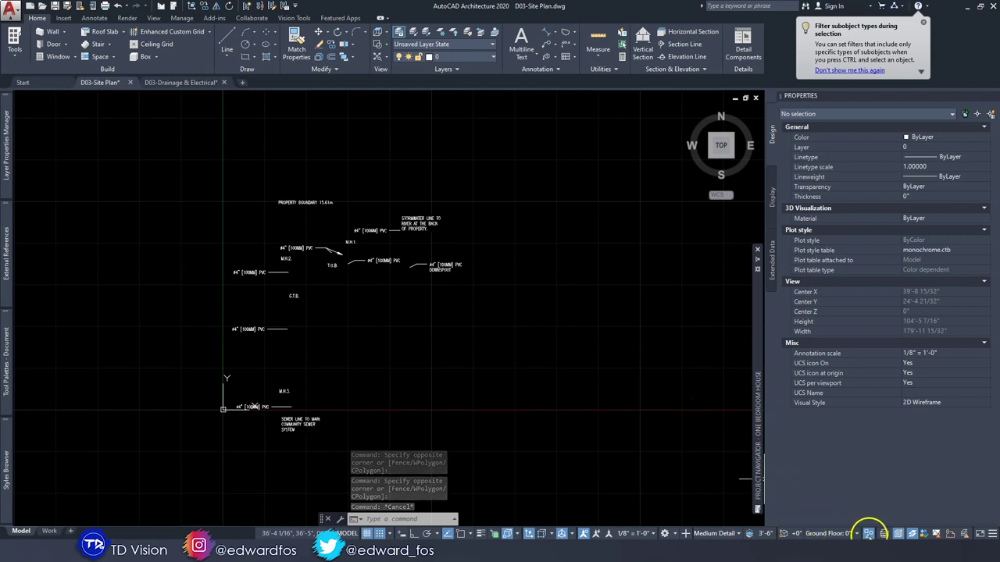
left_click(868, 533)
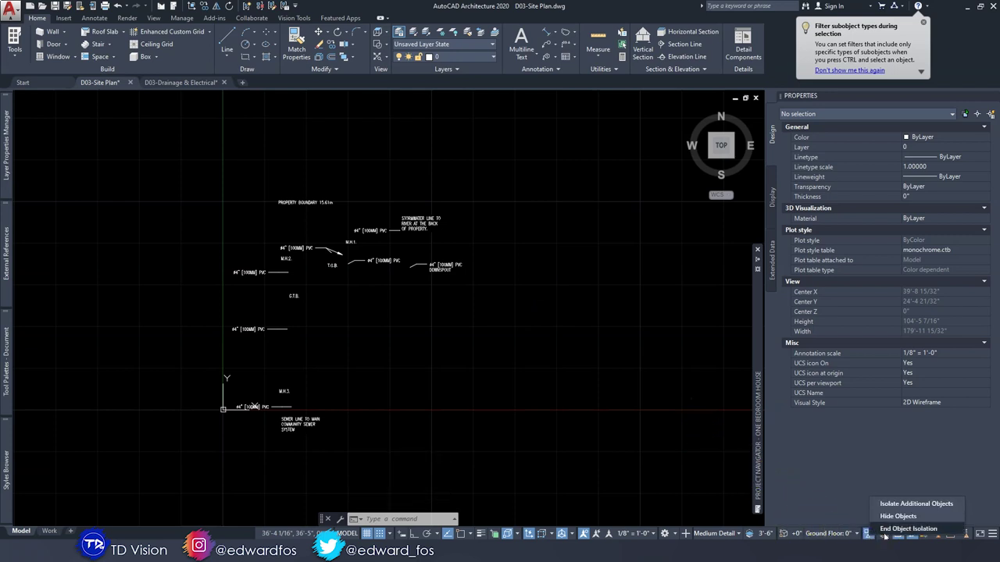
left_click(891, 530)
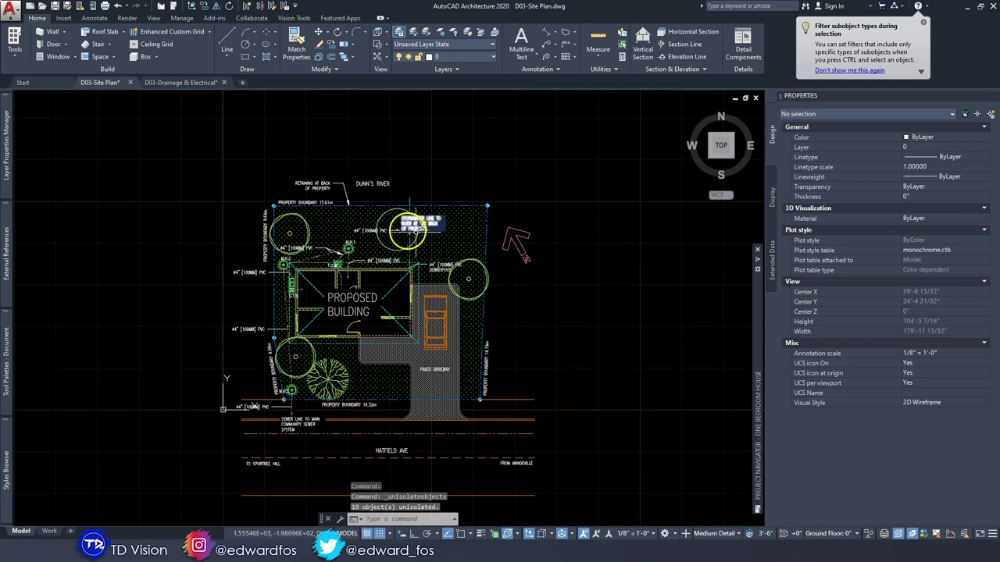
Move the stormwater line note above the rear property boundary, beside the Dunn's River label
scroll(434, 263, "up", 4)
middle_click_drag(345, 161, 397, 213)
scroll(390, 221, "up", 2)
left_click(373, 187)
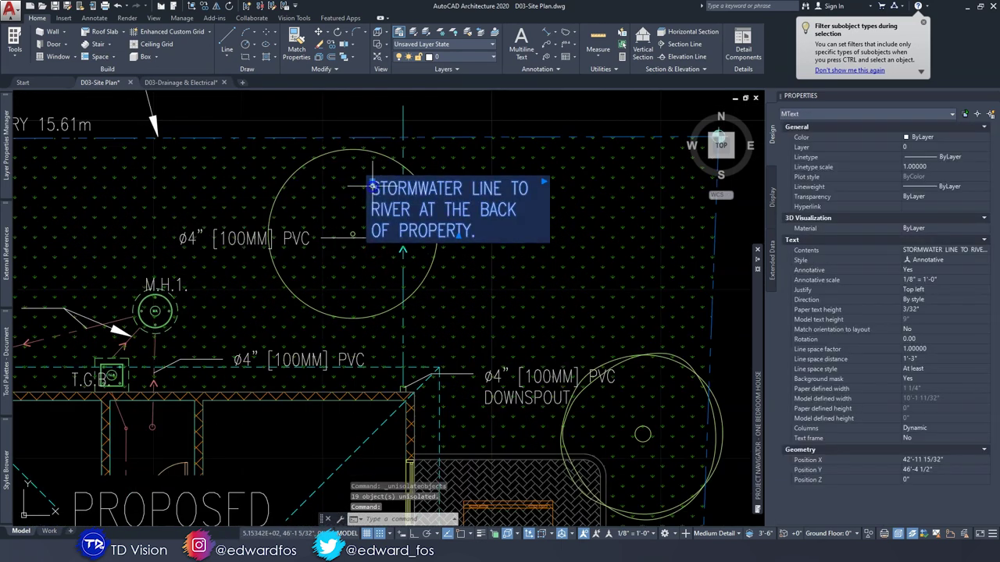
type("m")
key("space")
left_click(449, 209)
middle_click_drag(451, 205, 461, 347)
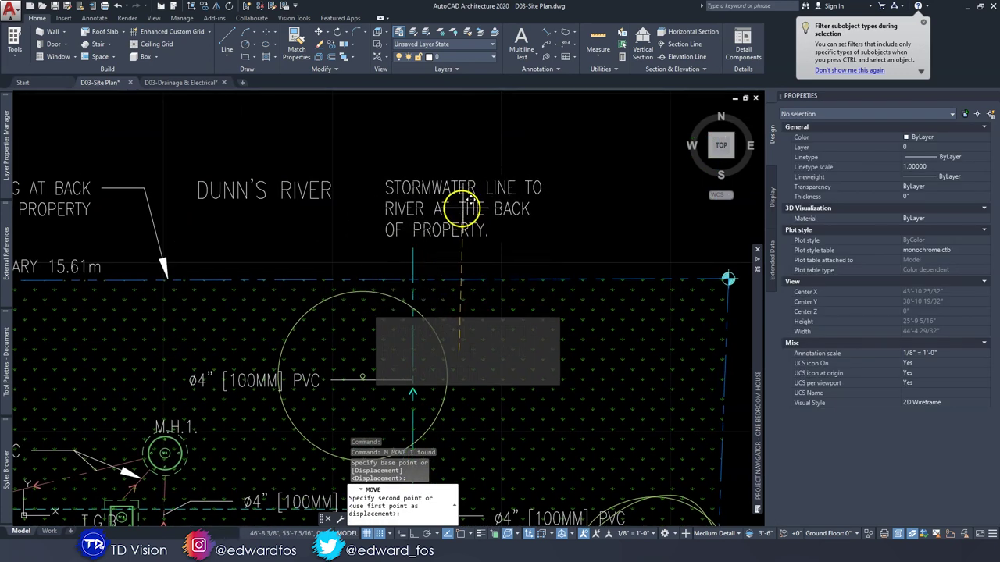
left_click(479, 212)
Reposition the ø4" [100MM] PVC leader text to the opposite side of the stormwater line, clear of the tree circle
middle_click_drag(435, 286, 497, 161)
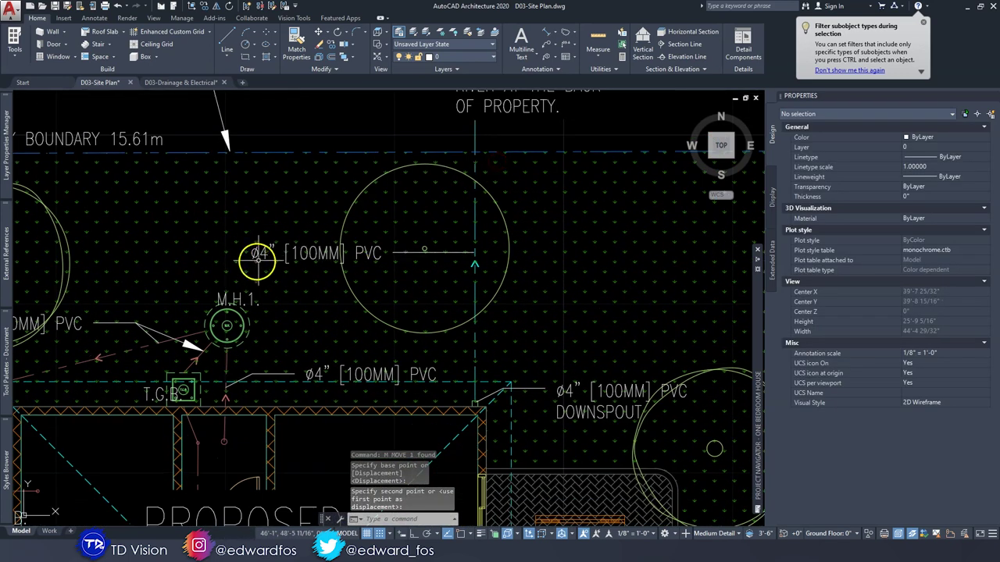
left_click(321, 250)
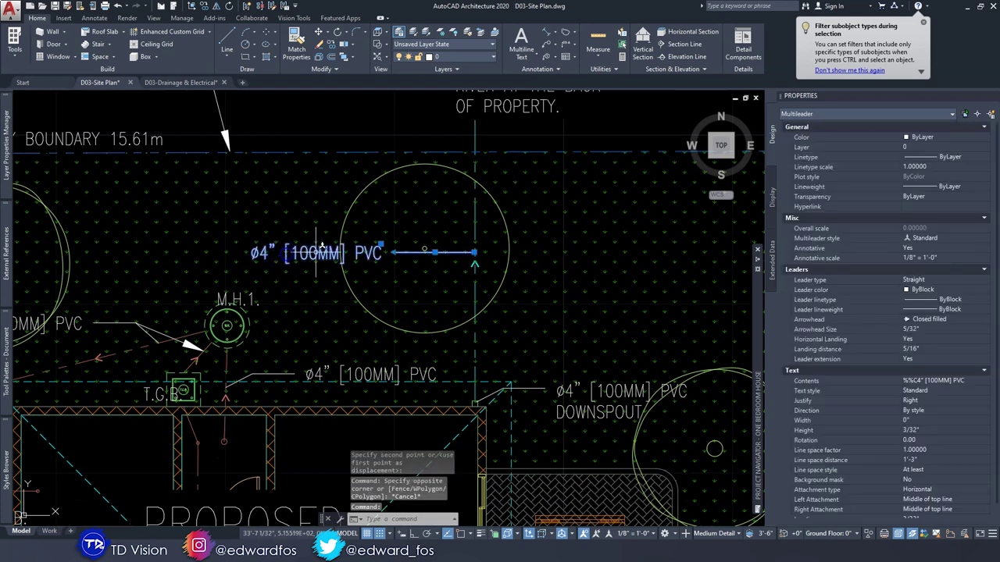
left_click(375, 244)
middle_click_drag(587, 228, 360, 203)
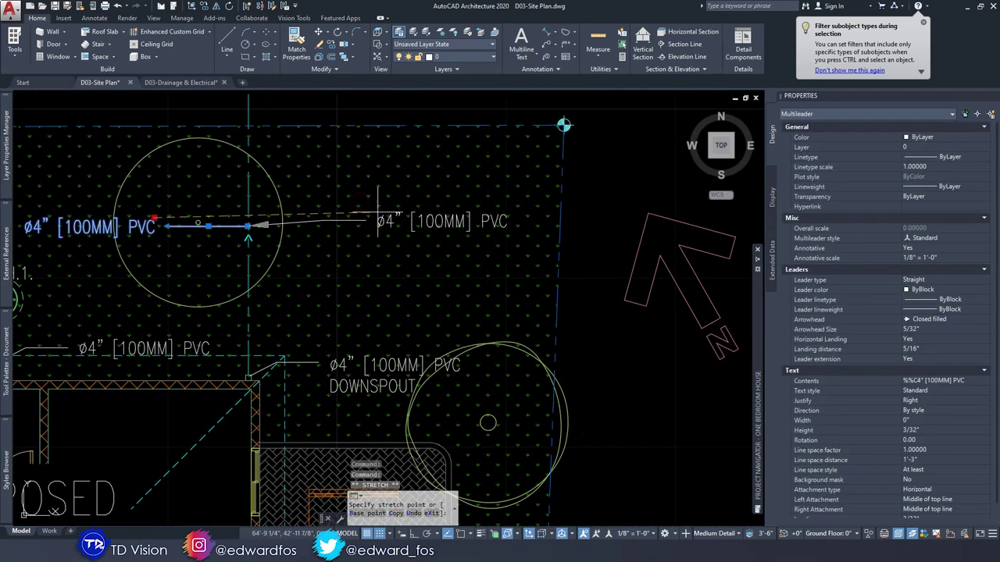
left_click(349, 217)
key("Escape")
Raise the landing of the ø4" [100MM] PVC DOWNSPOUT leader above the building's rear corner, clear of the roof outline
middle_click_drag(379, 343, 384, 245)
left_click(378, 267)
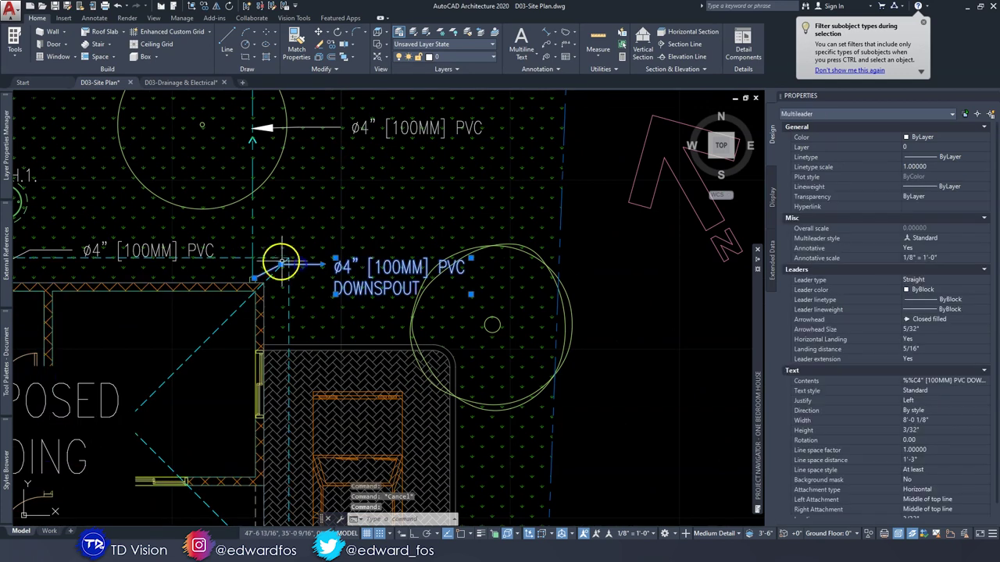
left_click(282, 265)
left_click(288, 218)
key("Escape")
Raise the landing of the ø4" [100MM] PVC leader on the pipe below M.H.1, clear of the dashed roof line
middle_click_drag(291, 223, 559, 185)
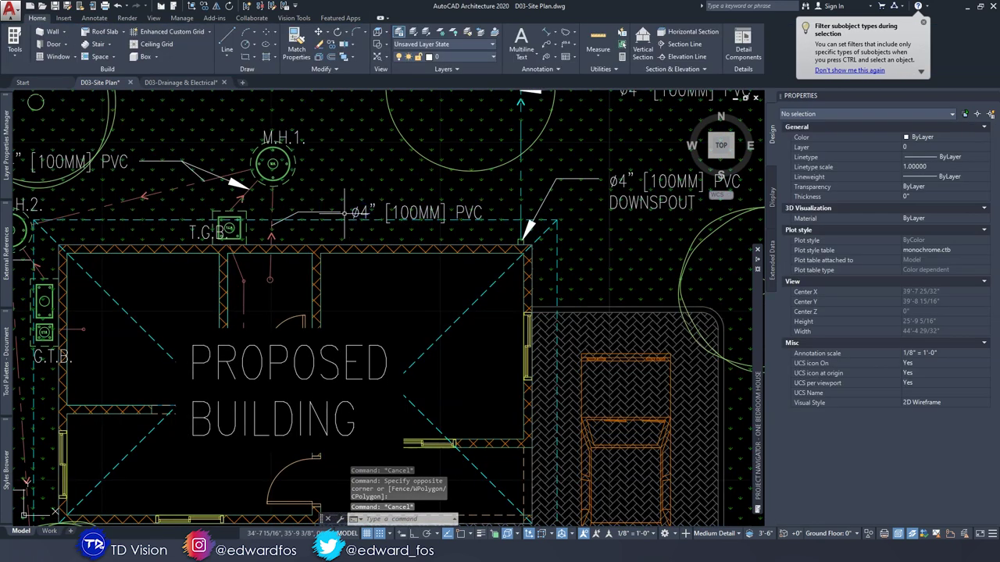
left_click(321, 208)
left_click(298, 212)
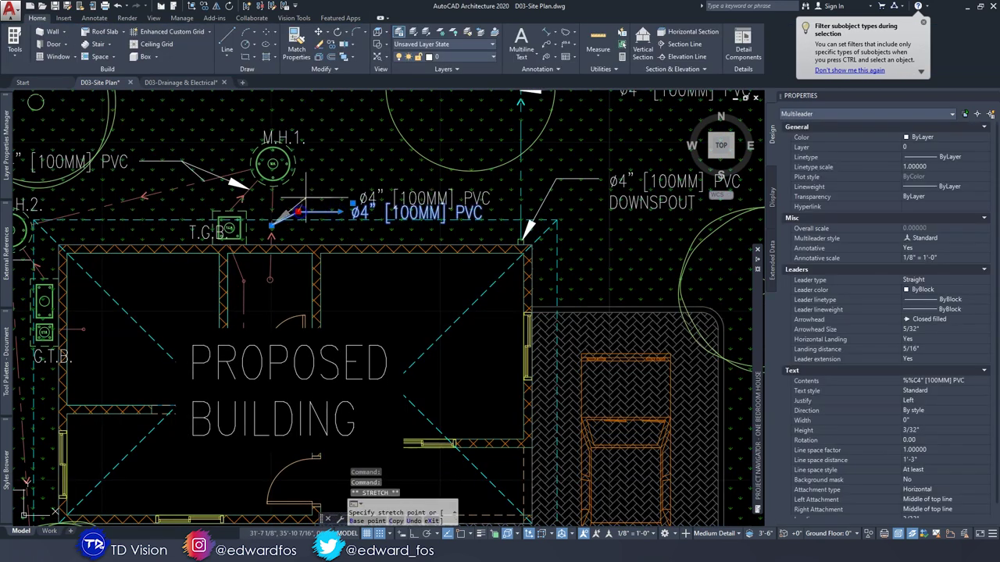
left_click(305, 190)
Shift the two-arrow ø4" [100MM] PVC leader text into the open lawn between the two rear trees, above M.H.1
middle_click_drag(263, 188, 392, 220)
left_click(307, 192)
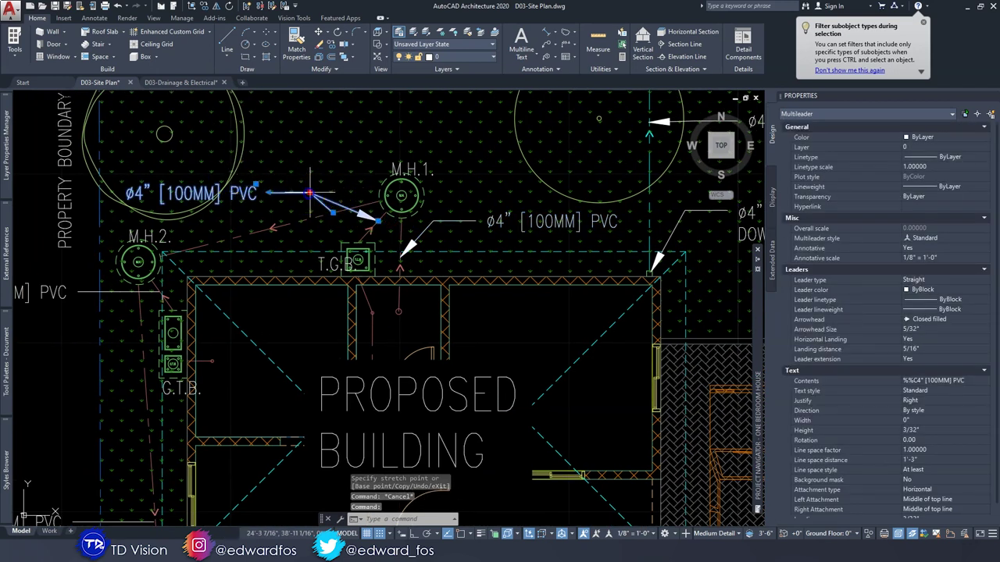
middle_click_drag(311, 192, 292, 308)
left_click(292, 308)
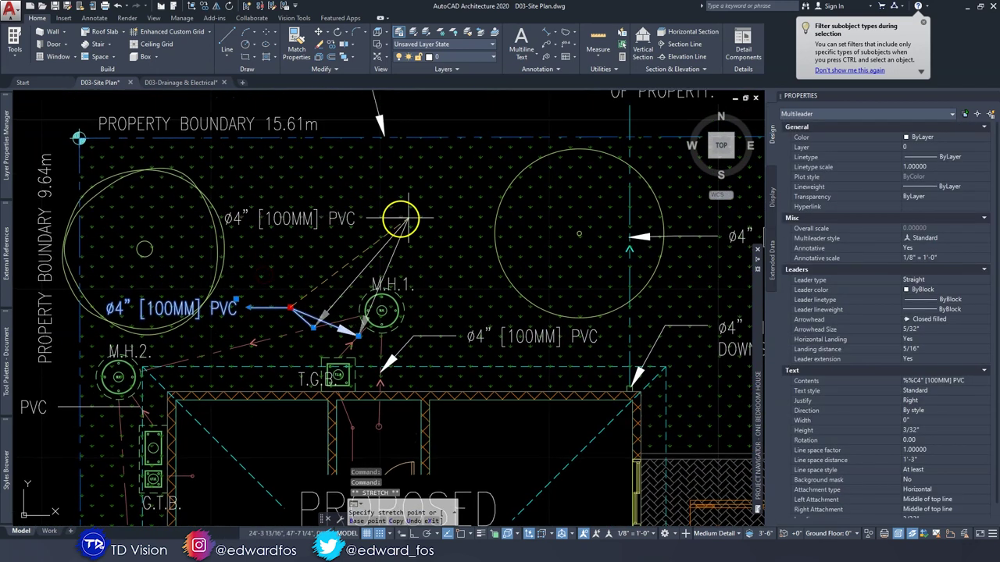
left_click(494, 223)
key("Escape")
Pull the landing of the ø4" [100MM] PVC leader beside M.H.2 outside the property boundary at an angle
scroll(351, 182, "down", 2)
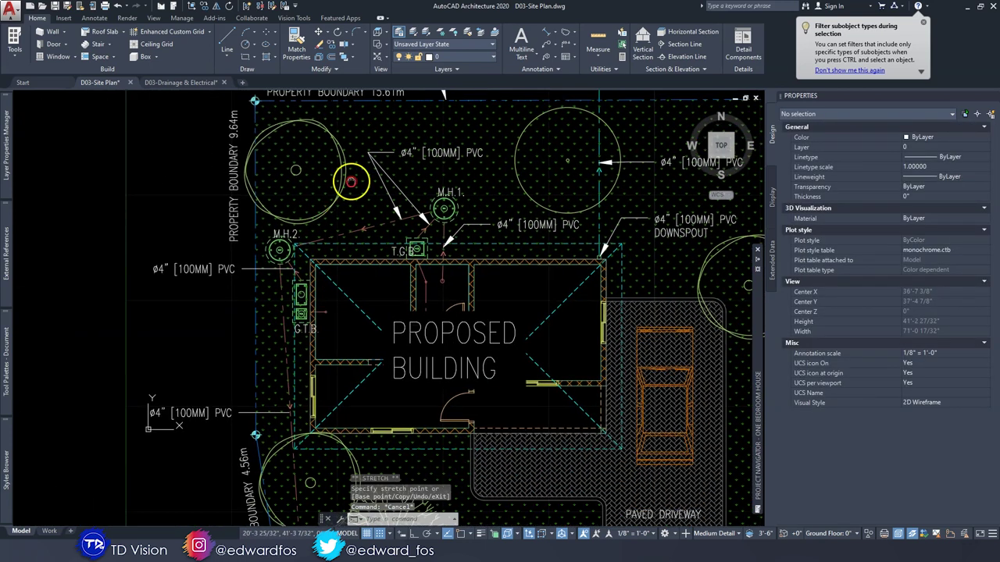
middle_click_drag(352, 181, 363, 164)
scroll(183, 283, "up", 2)
left_click(201, 253)
left_click(182, 227)
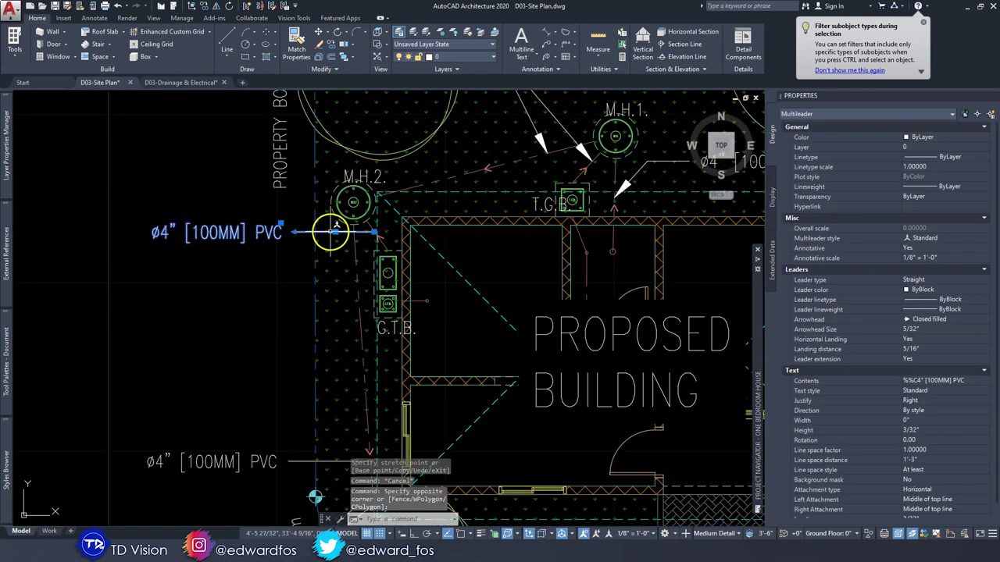
left_click(336, 232)
left_click(288, 250)
Pull the landing of the ø4" [100MM] PVC leader near the building's front corner outside the boundary, slightly higher
middle_click_drag(269, 298, 304, 177)
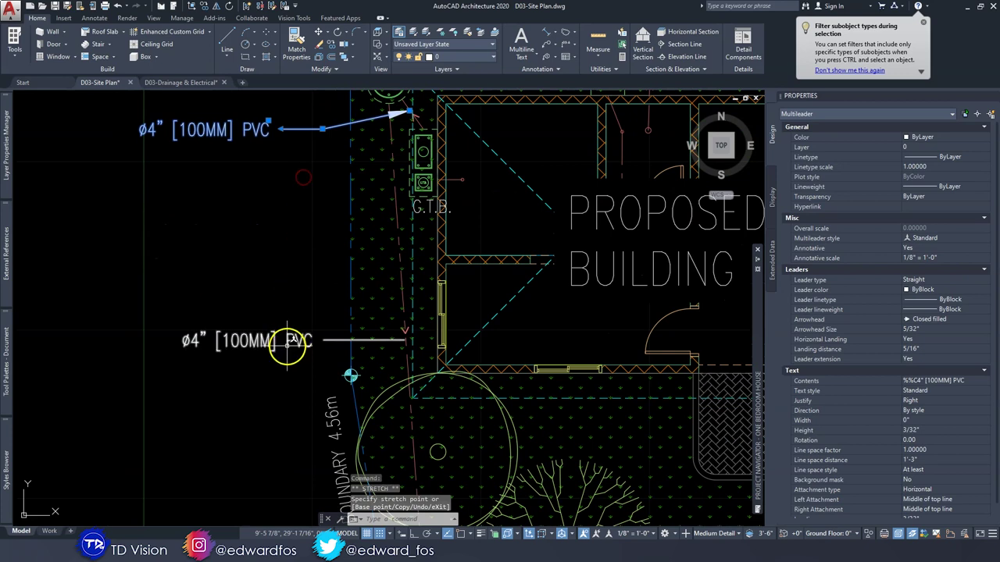
left_click(288, 346)
left_click(364, 339)
left_click(316, 318)
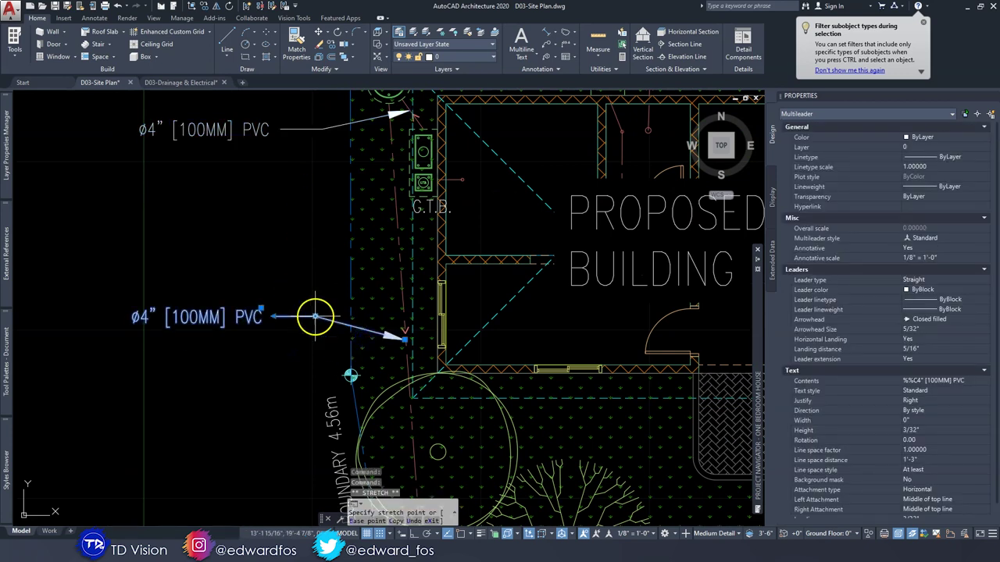
Reposition the ø4" [100MM] PVC leader below M.H.3 so its landing sits farther from the sewer line, then clear the selection
scroll(316, 319, "down", 2)
middle_click_drag(313, 337, 292, 219)
middle_click_drag(302, 327, 252, 289)
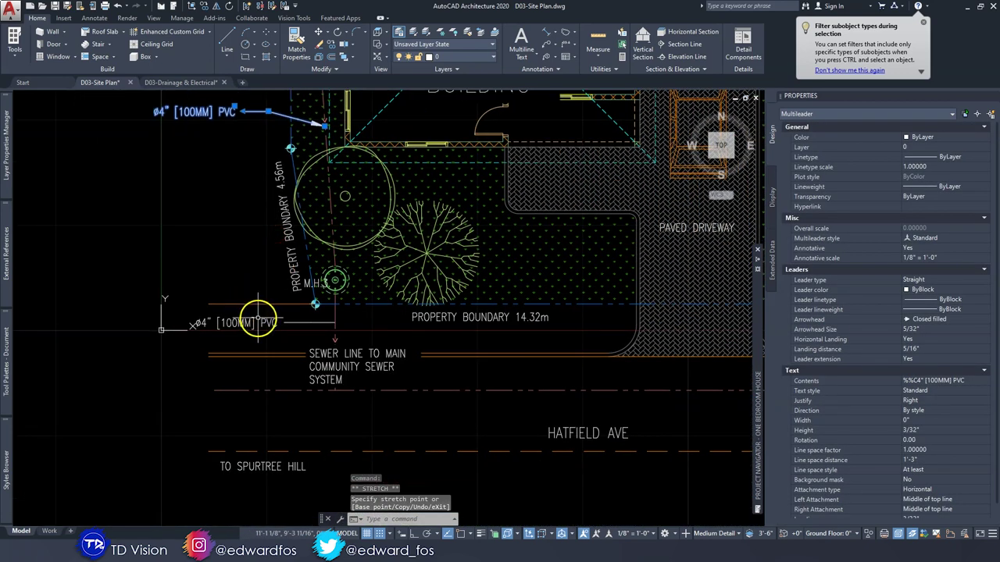
scroll(258, 322, "up", 2)
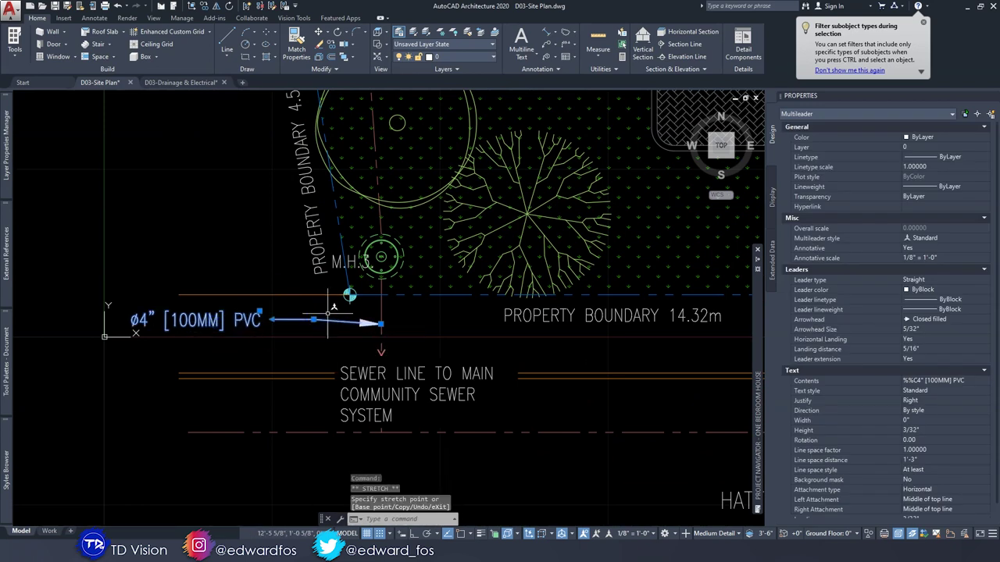
scroll(328, 309, "down", 6)
scroll(310, 233, "up", 6)
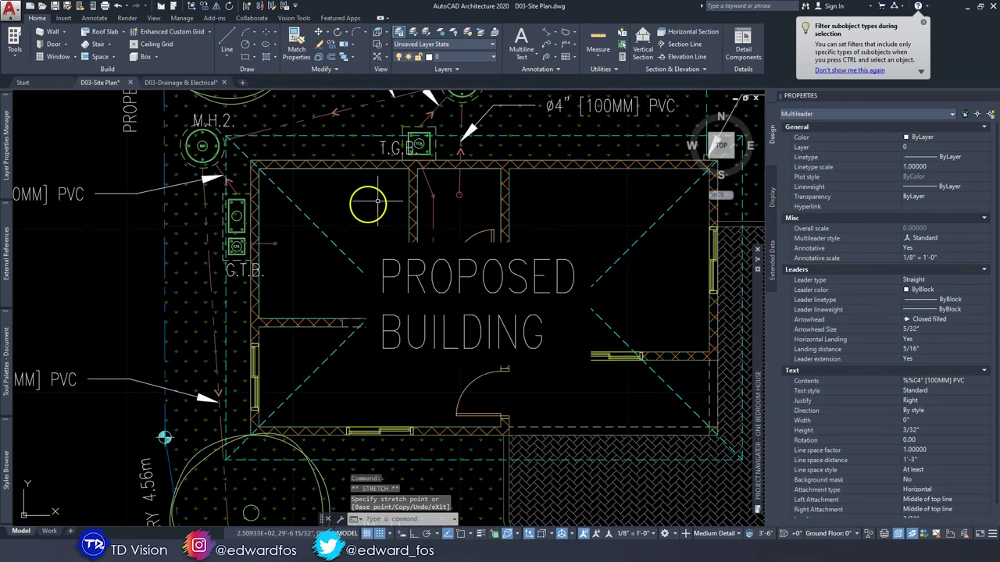
scroll(364, 234, "down", 4)
key("Escape")
Move the SEWER LINE TO MAIN COMMUNITY SEWER SYSTEM note to the side of the sewer line so the line stays uncovered
scroll(312, 330, "up", 4)
left_click(286, 345)
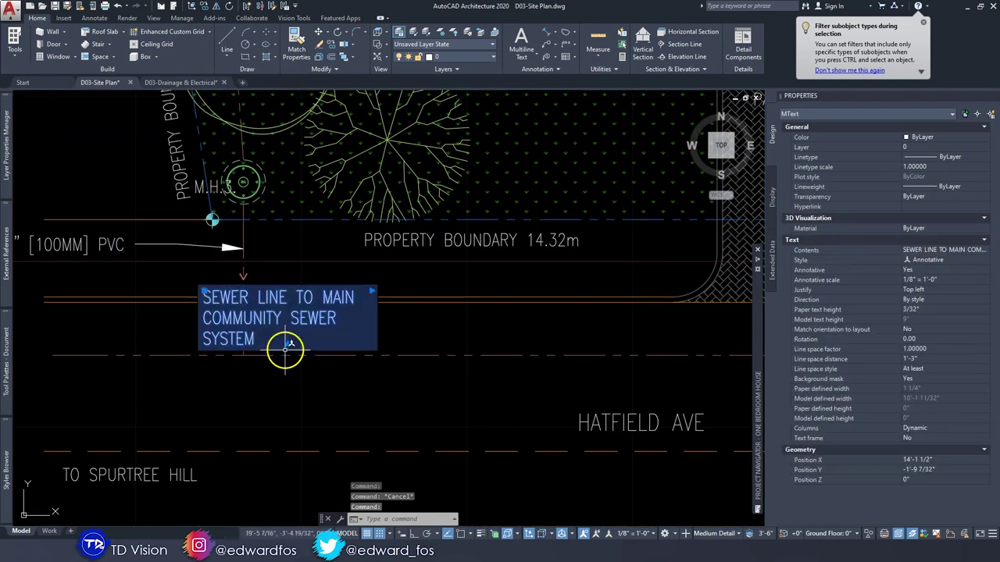
type("m")
key("space")
left_click(284, 394)
left_click(345, 390)
key("Escape")
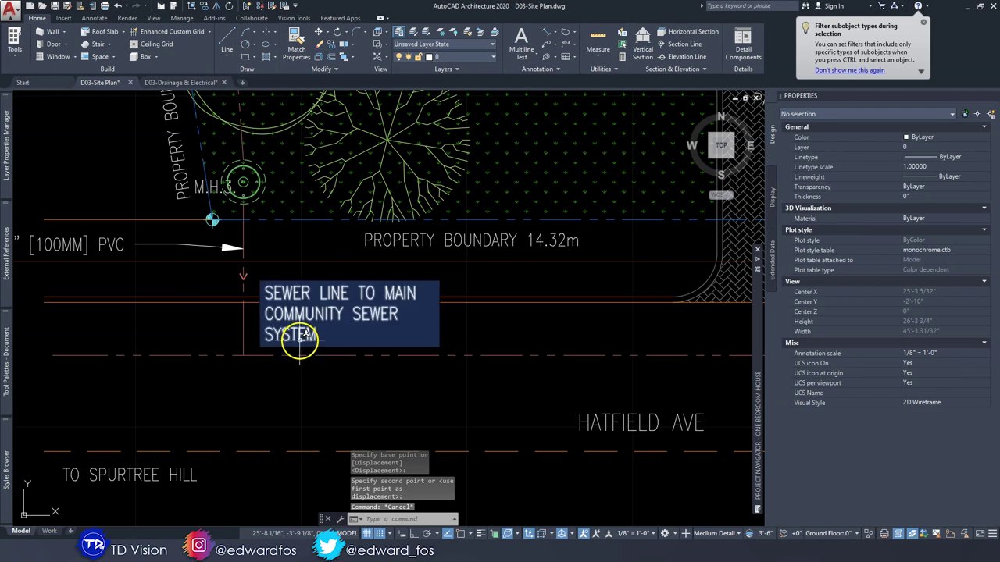
Move the G.T.B. label off the building wall to just below the grease trap symbols
scroll(301, 339, "down", 5)
scroll(218, 223, "up", 8)
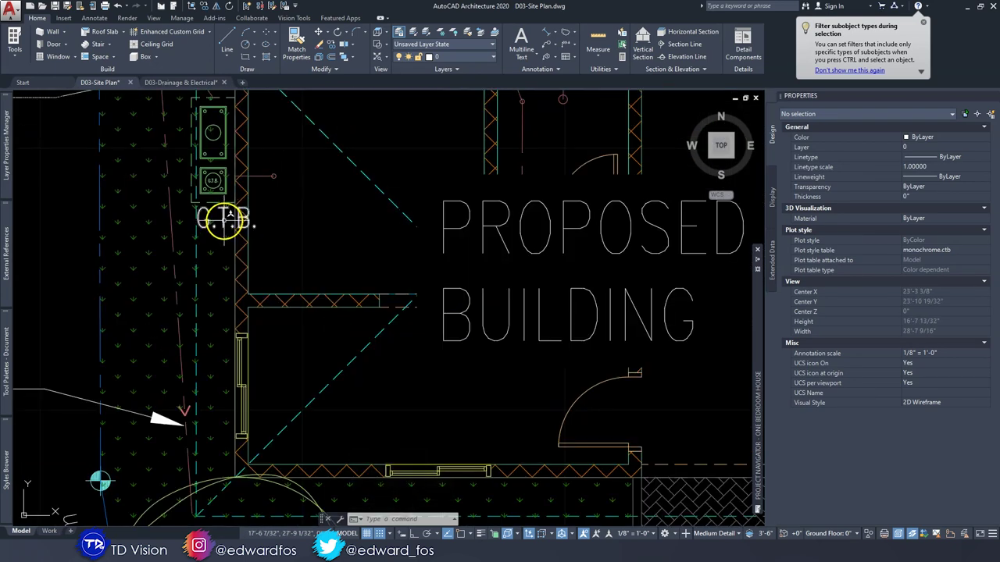
left_click(225, 222)
type("m")
key("space")
left_click(328, 241)
middle_click_drag(277, 207, 305, 313)
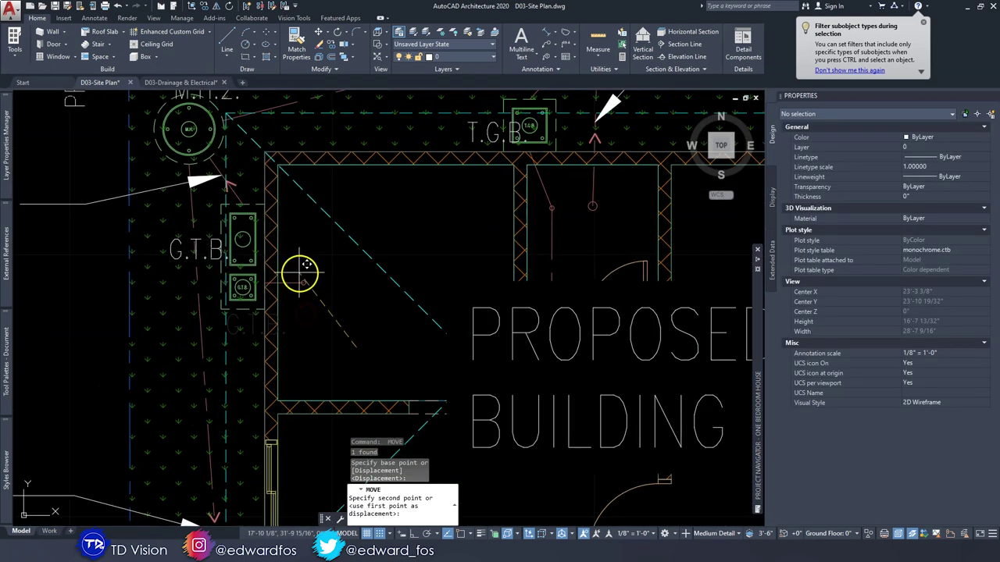
left_click(322, 344)
left_click(335, 350)
Move the M.H.2. label so it sits centred above its manhole symbol
middle_click_drag(347, 194, 328, 334)
left_click(195, 232)
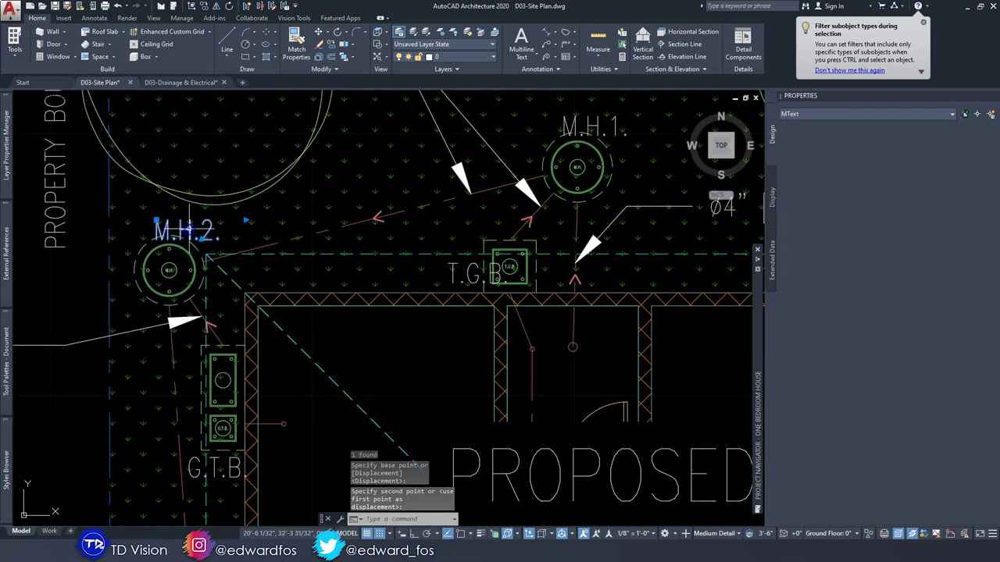
type("m")
left_click(312, 313)
left_click(299, 304)
Move the T.G.B. label beside its box symbol so the two no longer overlap
middle_click_drag(367, 305, 296, 306)
left_click(395, 270)
type("m")
left_click(391, 335)
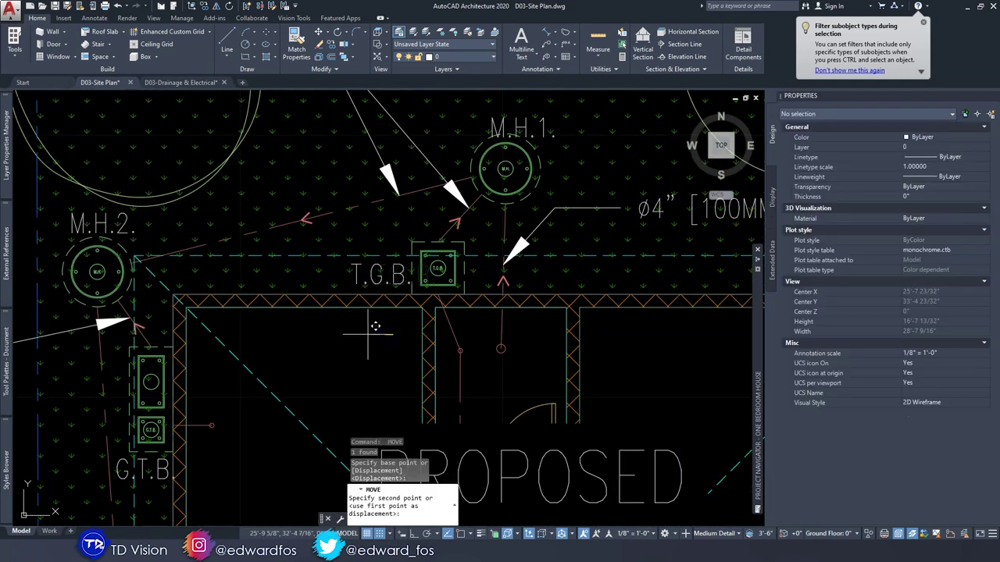
Move the M.H.3. label to the lawn side of its manhole symbol, off the property boundary
scroll(377, 326, "down", 5)
middle_click_drag(433, 286, 448, 172)
middle_click_drag(235, 469, 390, 175)
scroll(214, 313, "up", 2)
left_click(212, 315)
type("m")
left_click(218, 342)
Copy the HATFIELD AVE label to the empty area outside the 9.64 m and 4.56 m boundaries, between the two PVC leaders
scroll(379, 278, "down", 5)
mouse_move(470, 217)
middle_mouse_down()
mouse_move(407, 256)
mouse_move(385, 297)
middle_mouse_up()
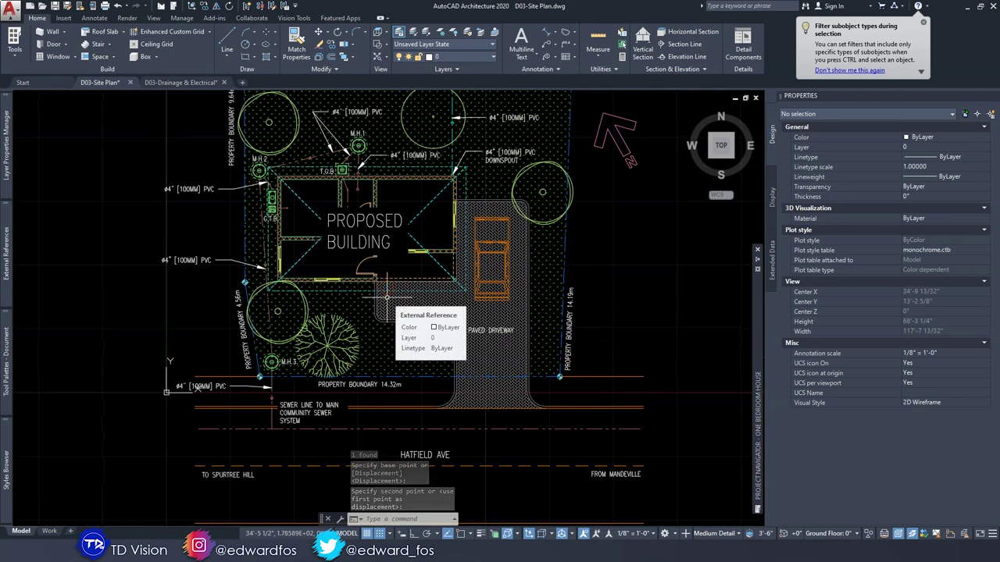
middle_click_drag(390, 294, 384, 339)
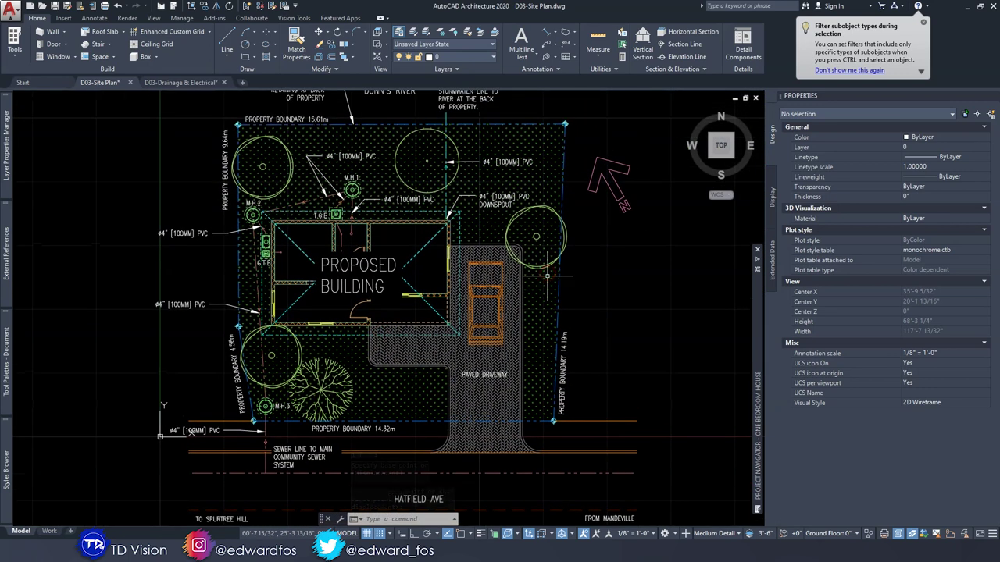
mouse_move(396, 198)
middle_mouse_down()
mouse_move(397, 277)
mouse_move(373, 245)
mouse_move(372, 176)
middle_mouse_up()
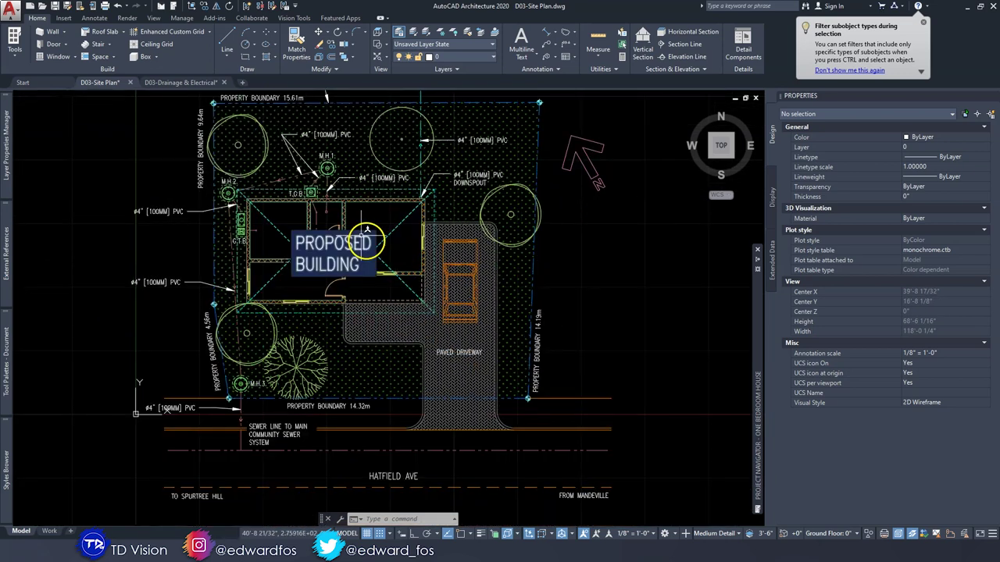
key("Escape")
left_click(378, 473)
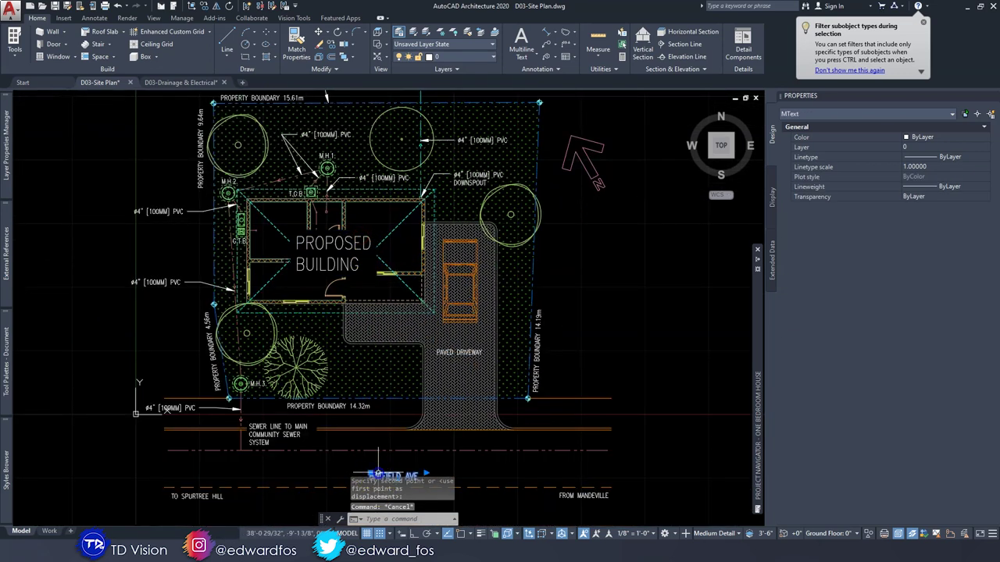
scroll(367, 293, "down", 2)
type("co")
key("space")
left_click(377, 409)
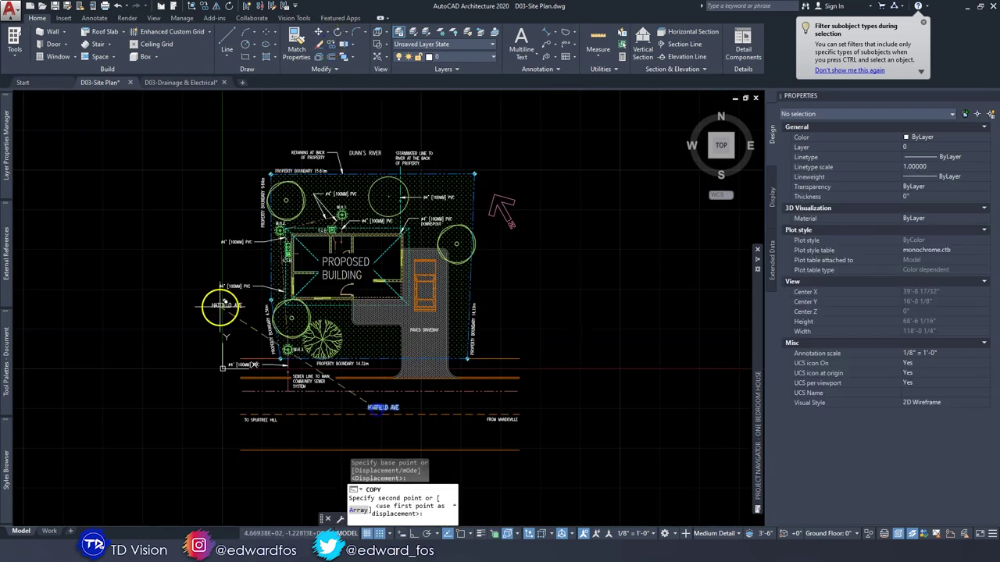
scroll(222, 278, "up", 3)
left_click(240, 250)
key("Escape")
key("Escape")
Change the copied street label's text to LOT# 7 and narrow its text box
left_click(248, 249)
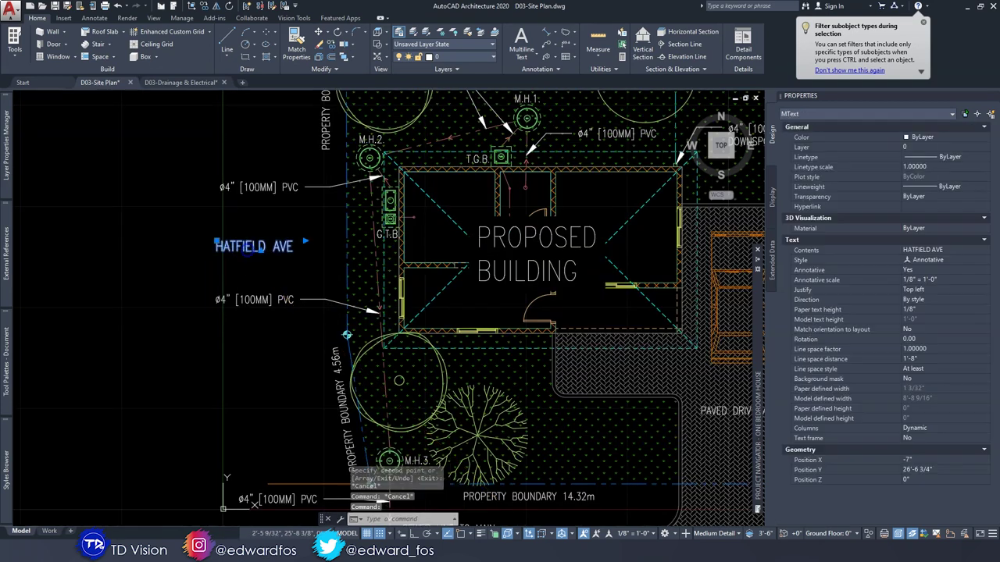
double_click(279, 247)
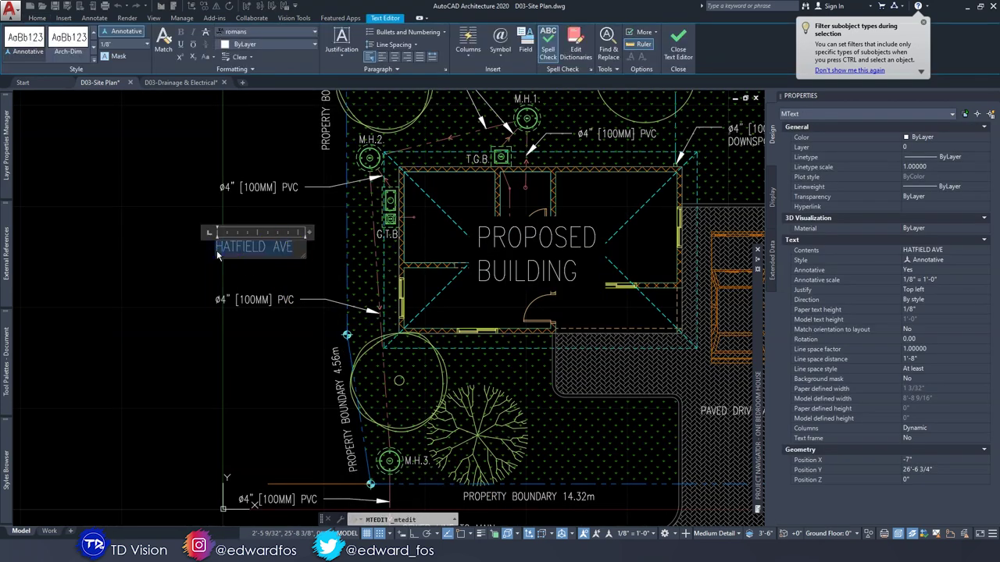
key("Delete")
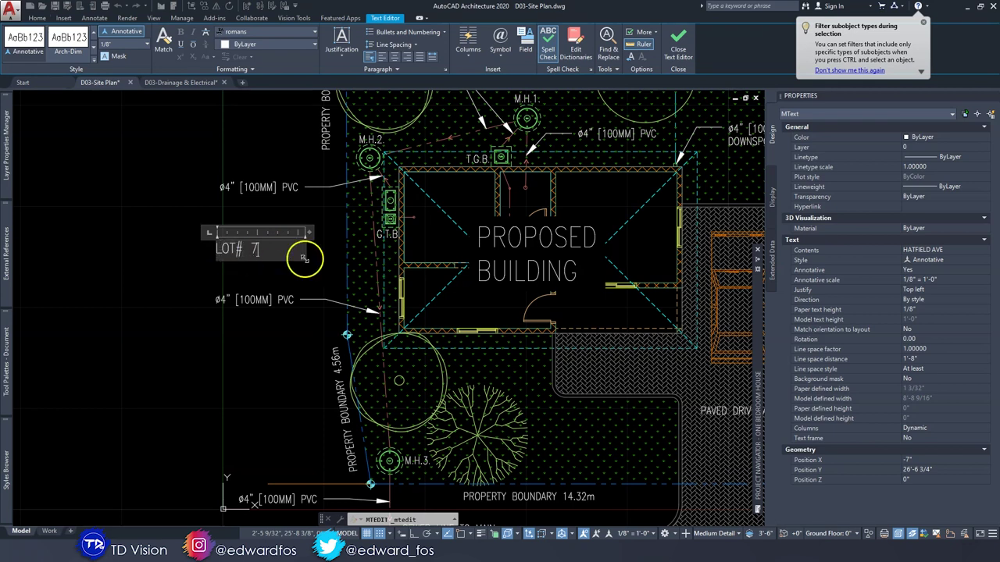
left_click_drag(309, 232, 290, 232)
left_click(302, 212)
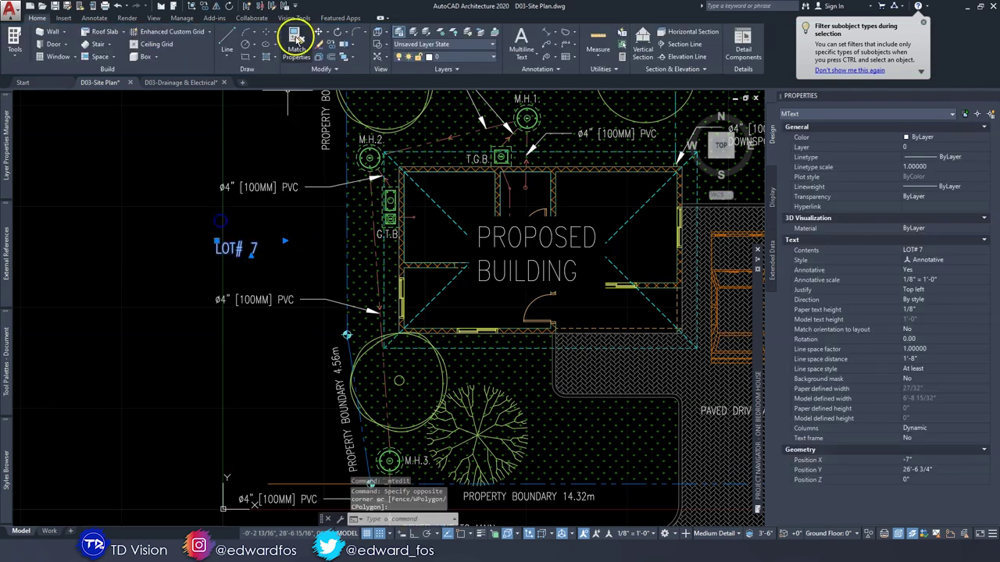
Copy the LOT# 7 label into the front lawn between the large tree and the paved driveway
left_click(331, 43)
left_click(241, 243)
middle_click_drag(435, 338, 220, 205)
left_click(390, 297)
key("Escape")
key("Escape")
Change the text of the front lawn's lot label to LOT# 8 and clear the selection
double_click(386, 305)
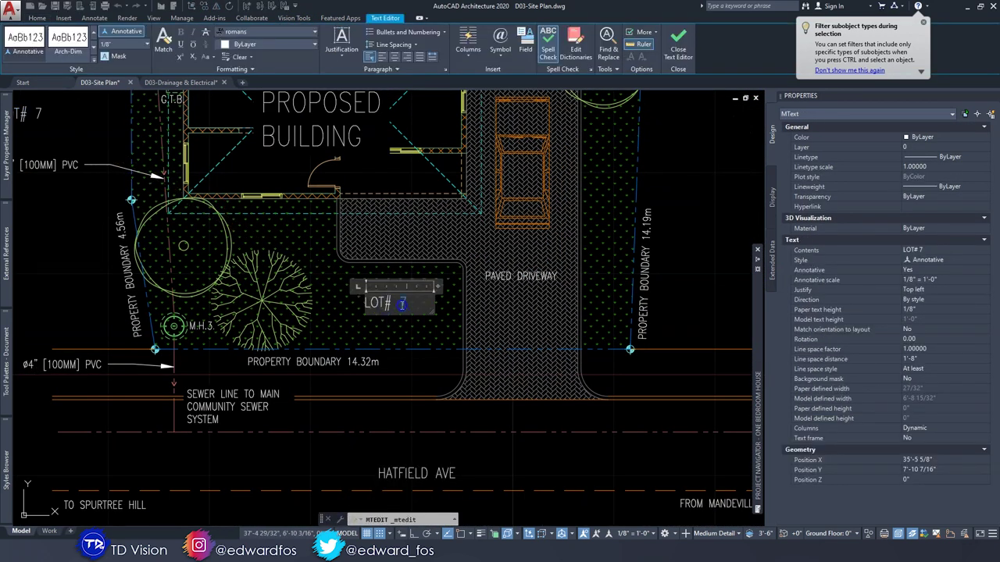
left_click(335, 317)
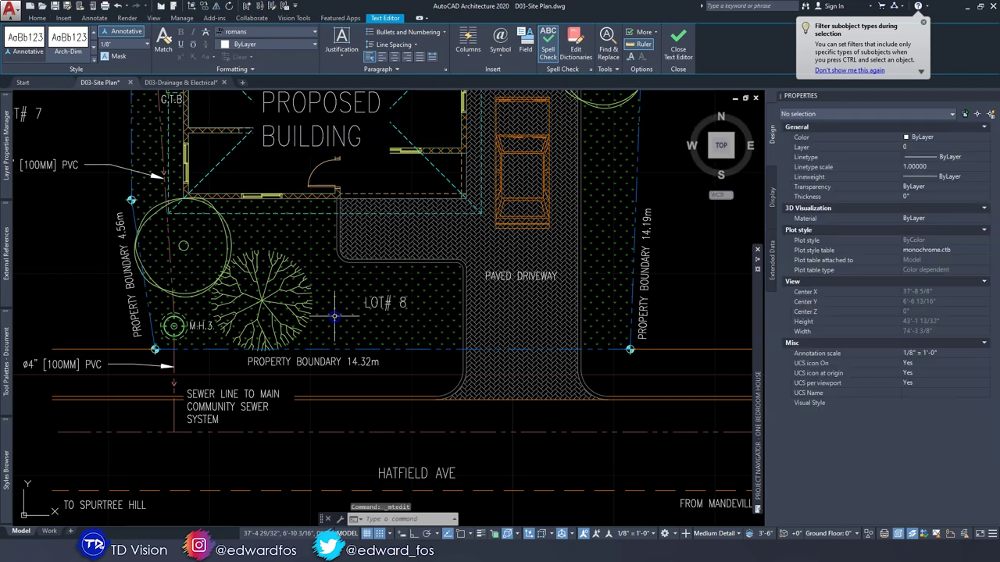
key("Escape")
left_click(394, 303)
key("Escape")
Copy the LOT# 8 label to the neighbouring area outside the 14.19 m property boundary
left_click(390, 304)
type("co")
key("Return")
left_click(384, 320)
middle_click_drag(609, 227, 423, 318)
left_click(507, 251)
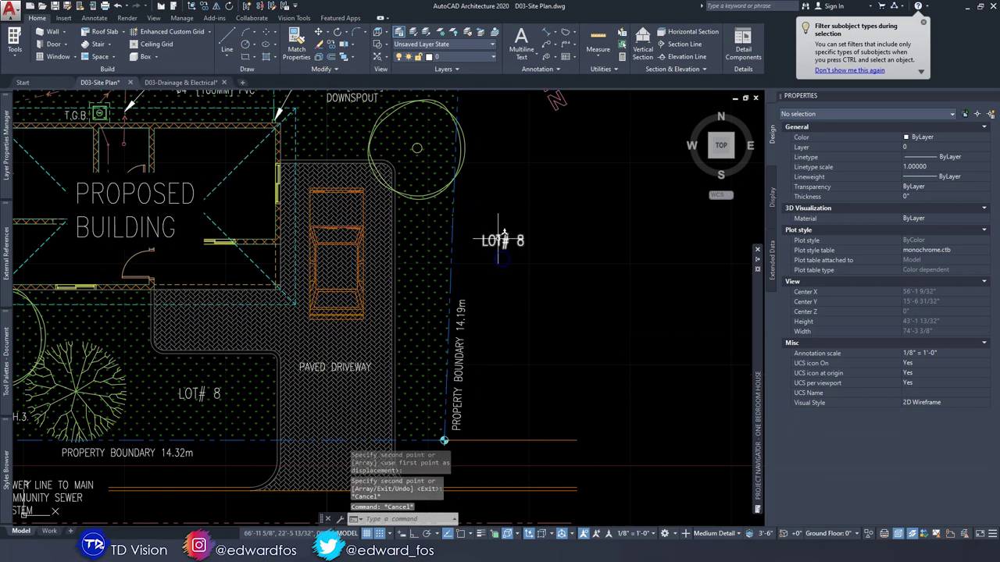
Change the text of the lot label outside the 14.19 m boundary to LOT# 9
double_click(521, 242)
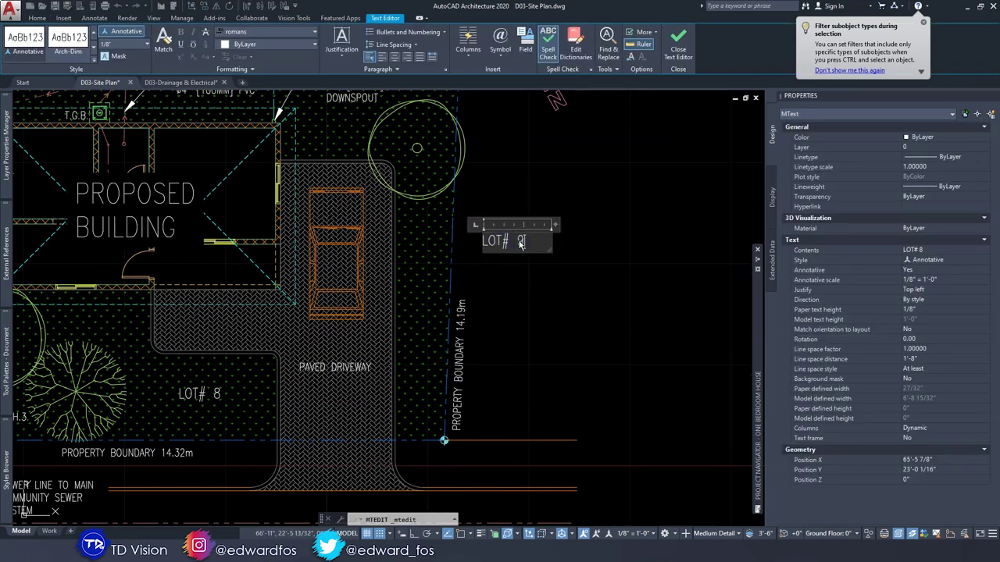
type("9")
key("Escape")
key("Escape")
key("Escape")
scroll(536, 289, "down", 5)
middle_click_drag(339, 272, 275, 263)
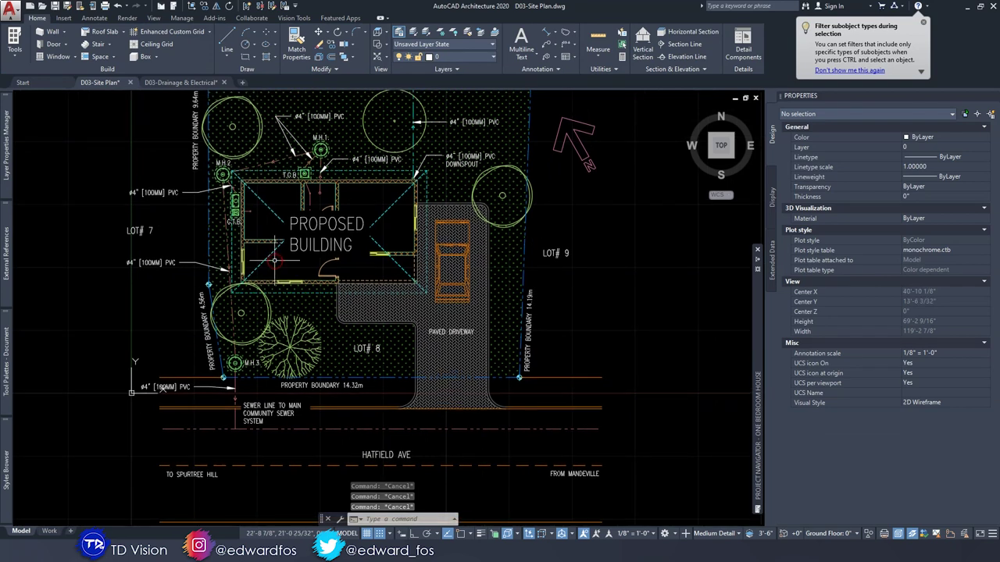
Make G-Anno-Dims the current layer
scroll(326, 244, "down", 2)
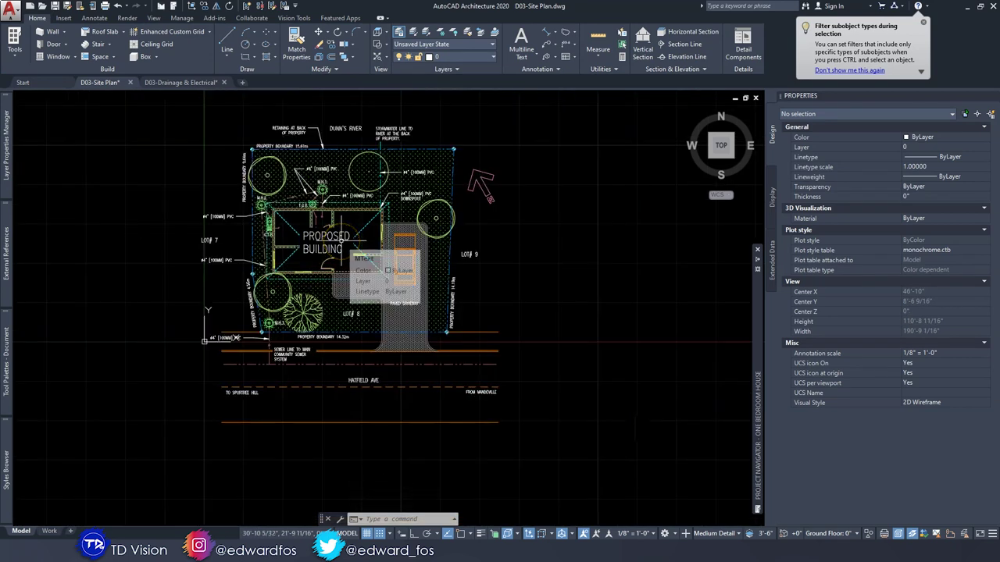
scroll(371, 179, "up", 2)
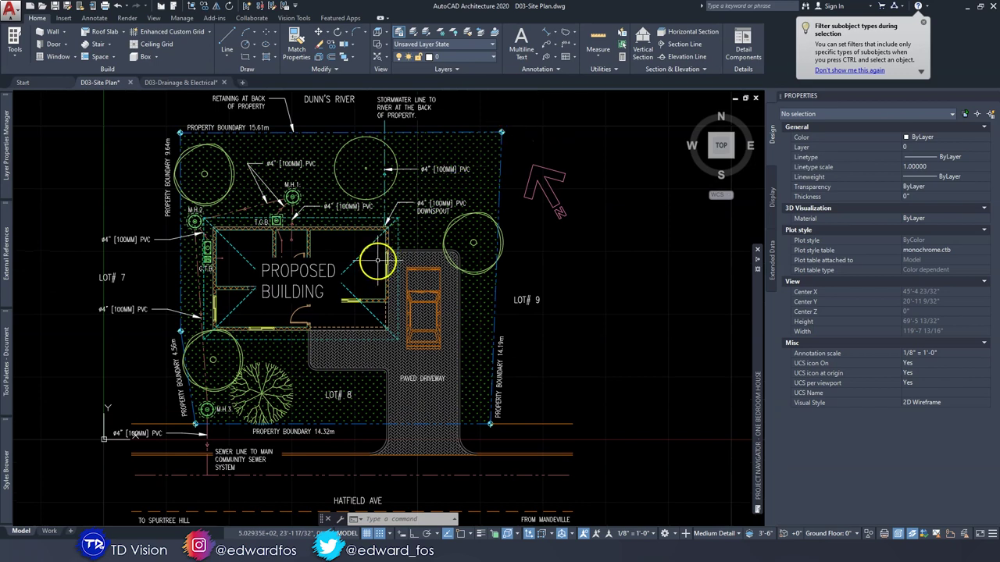
left_click(469, 57)
scroll(461, 326, "down", 1)
left_click(451, 380)
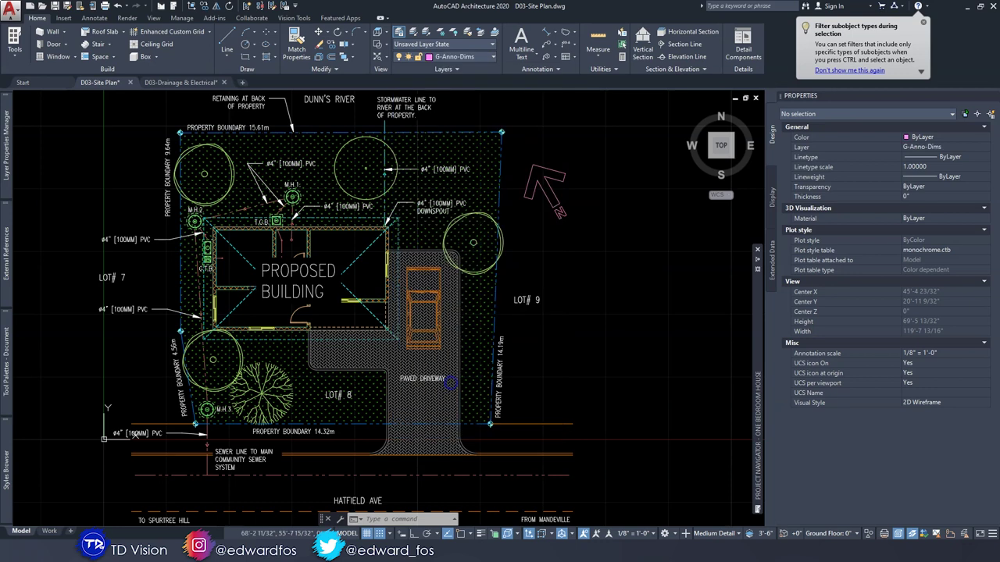
With object snap on, add an aligned dimension from the building's front wall, just beside the porch, perpendicular to the 14.32 m property boundary
left_click(558, 35)
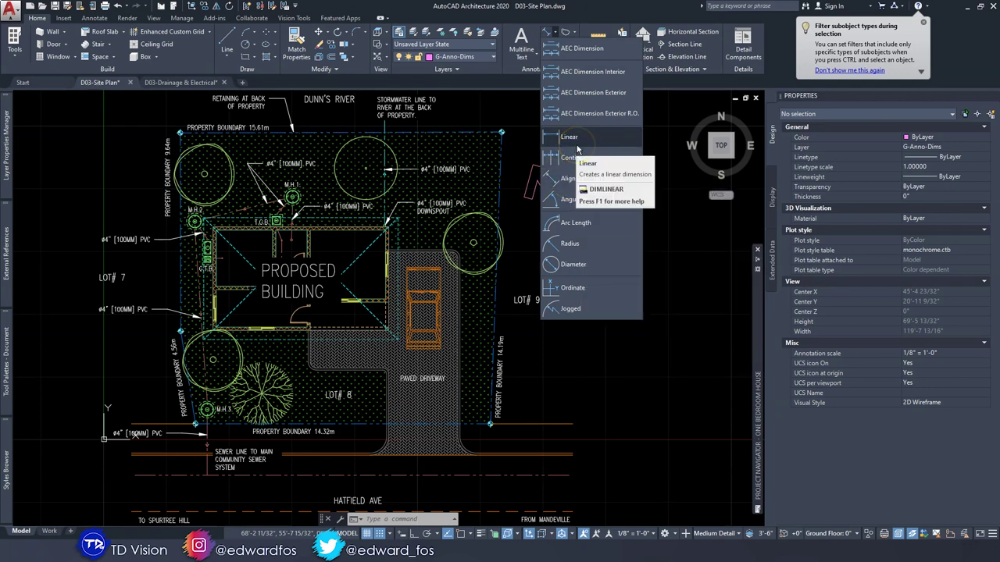
left_click(570, 175)
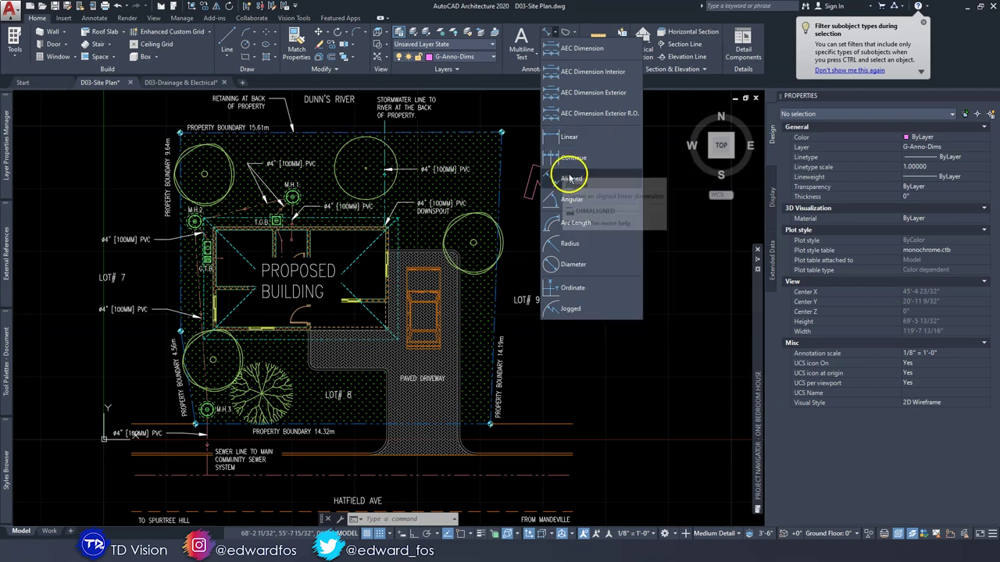
scroll(405, 179, "up", 1)
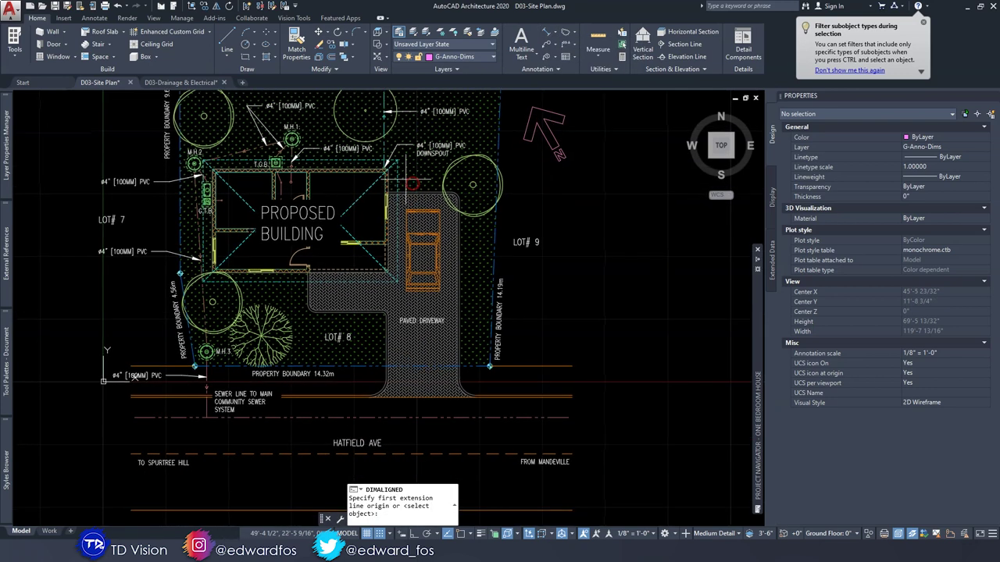
scroll(333, 321, "up", 2)
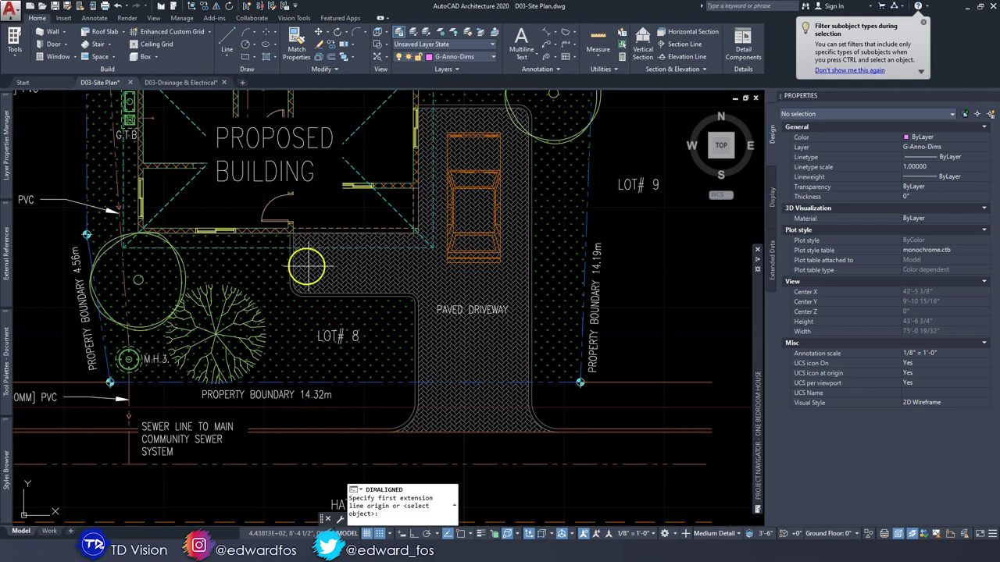
scroll(282, 260, "up", 3)
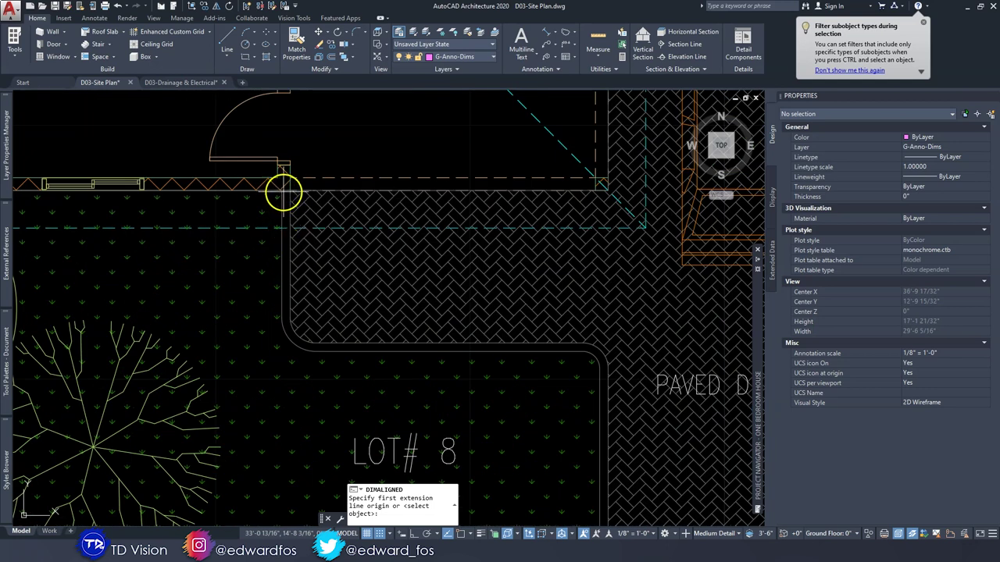
scroll(282, 193, "down", 6)
scroll(276, 261, "up", 1)
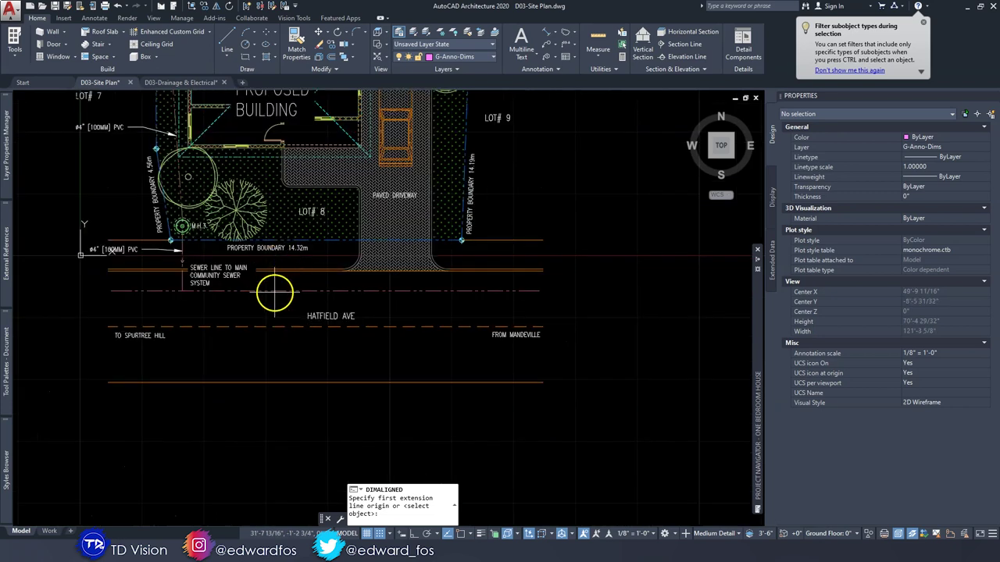
scroll(286, 199, "up", 6)
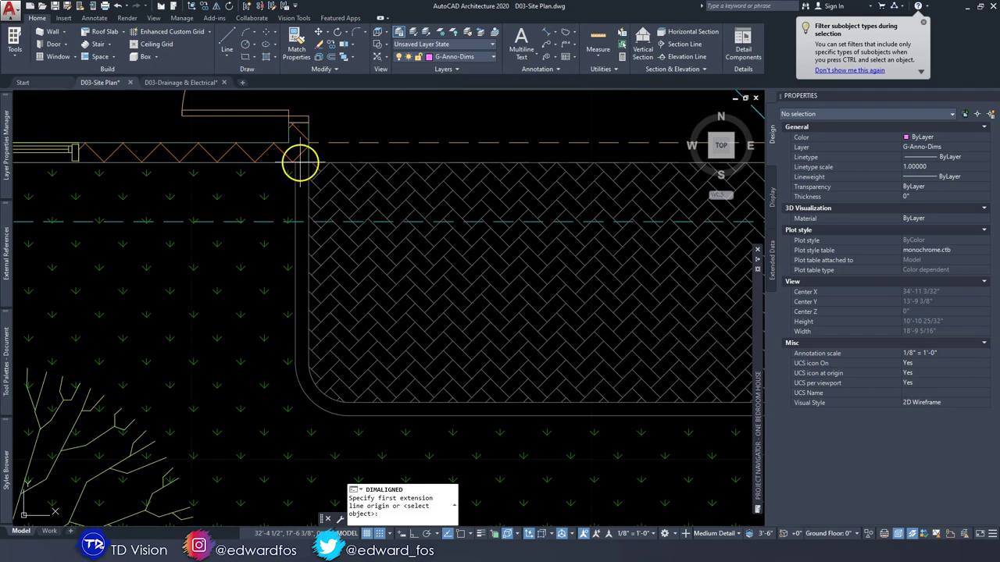
scroll(301, 163, "down", 4)
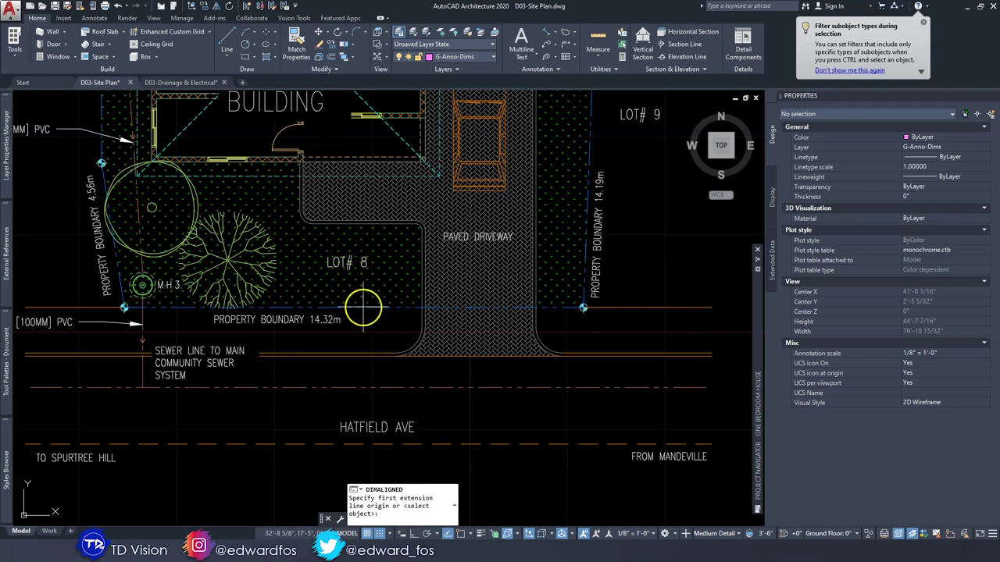
scroll(319, 196, "up", 2)
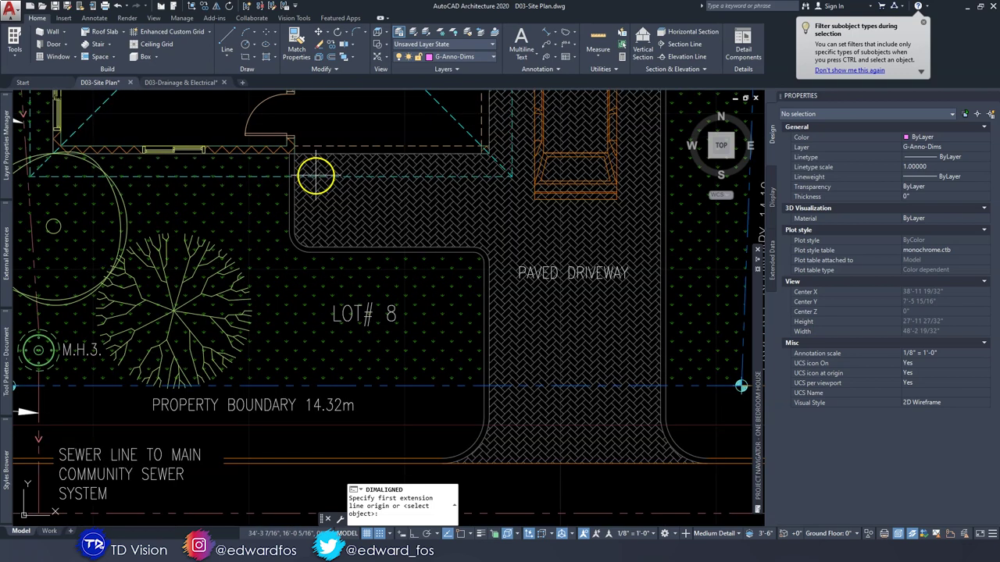
scroll(319, 179, "up", 4)
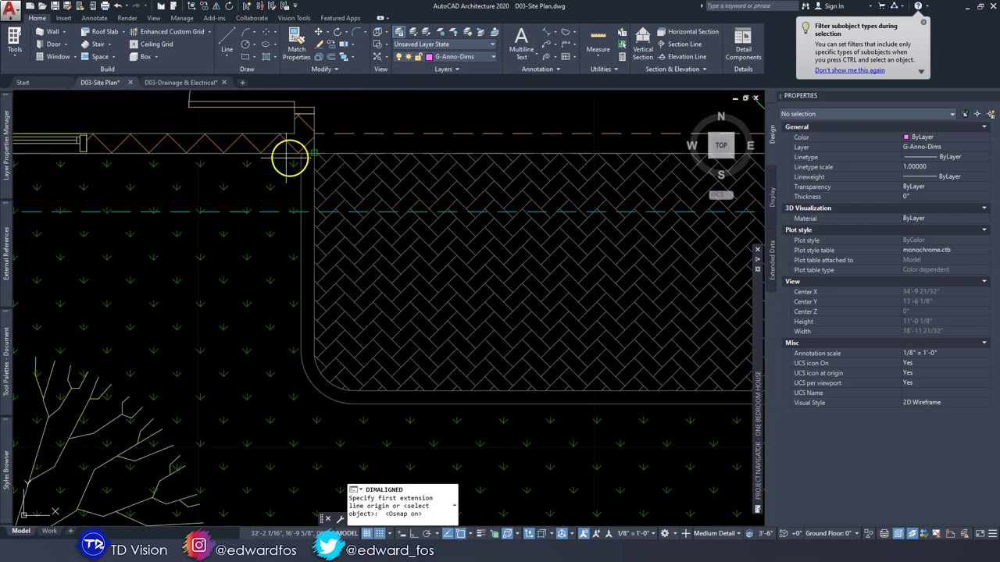
left_click(275, 155)
scroll(274, 160, "down", 5)
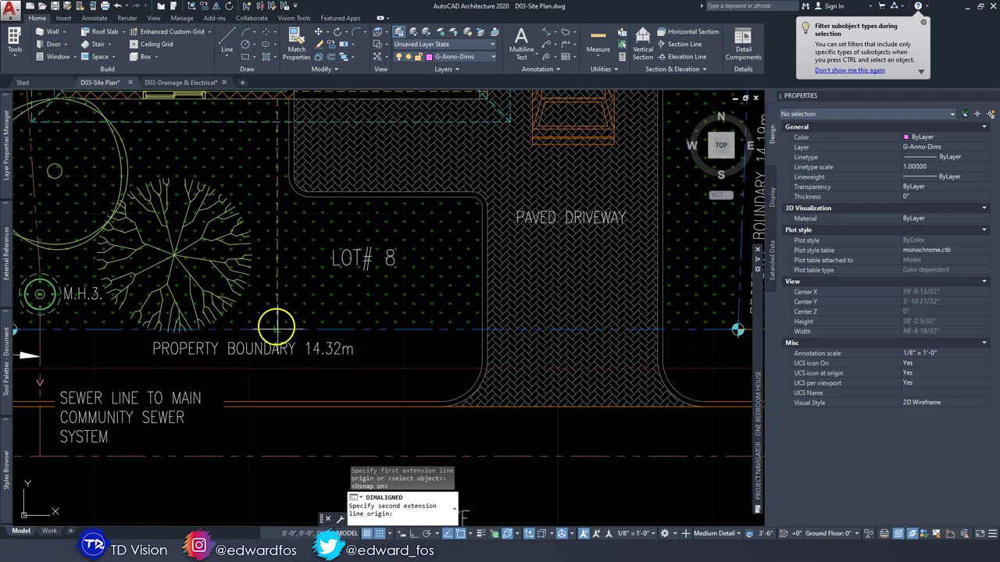
scroll(276, 332, "up", 4)
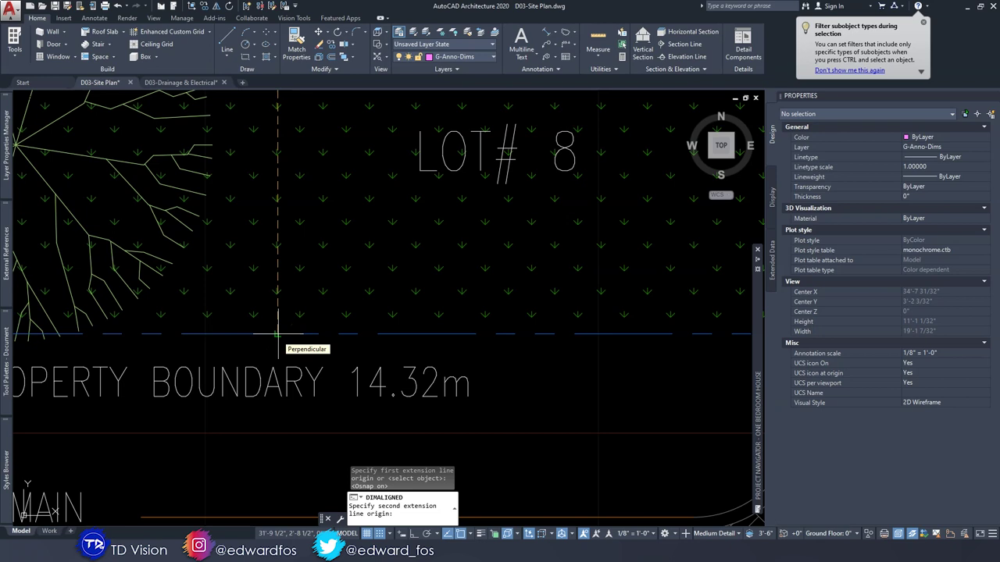
left_click(276, 334)
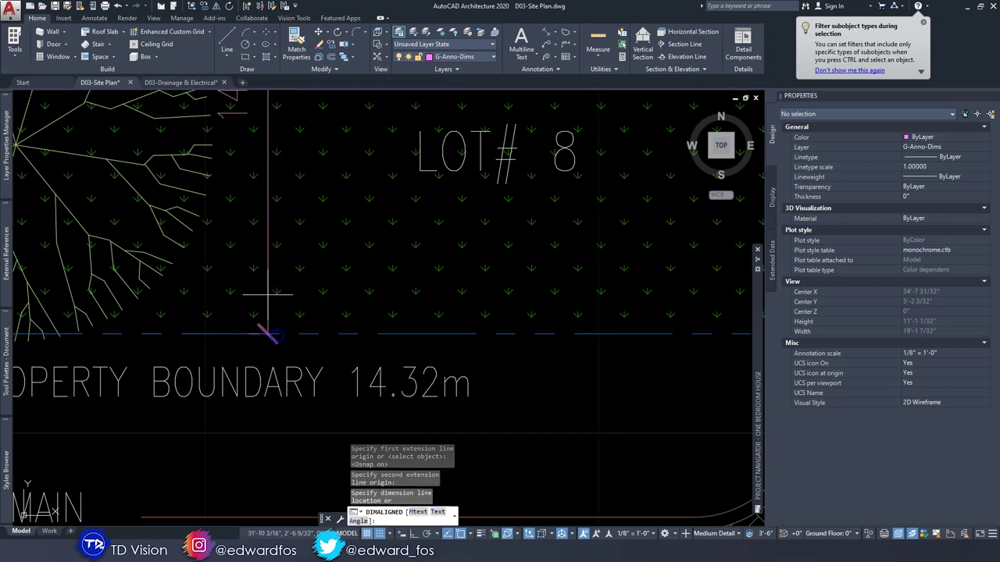
scroll(268, 300, "down", 5)
scroll(270, 328, "up", 2)
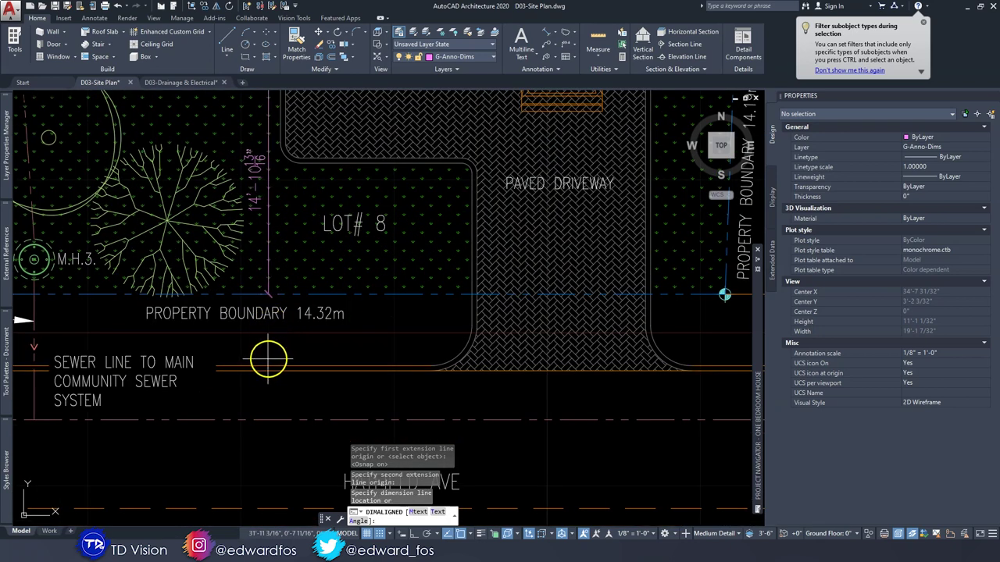
left_click(271, 356)
scroll(296, 293, "down", 2)
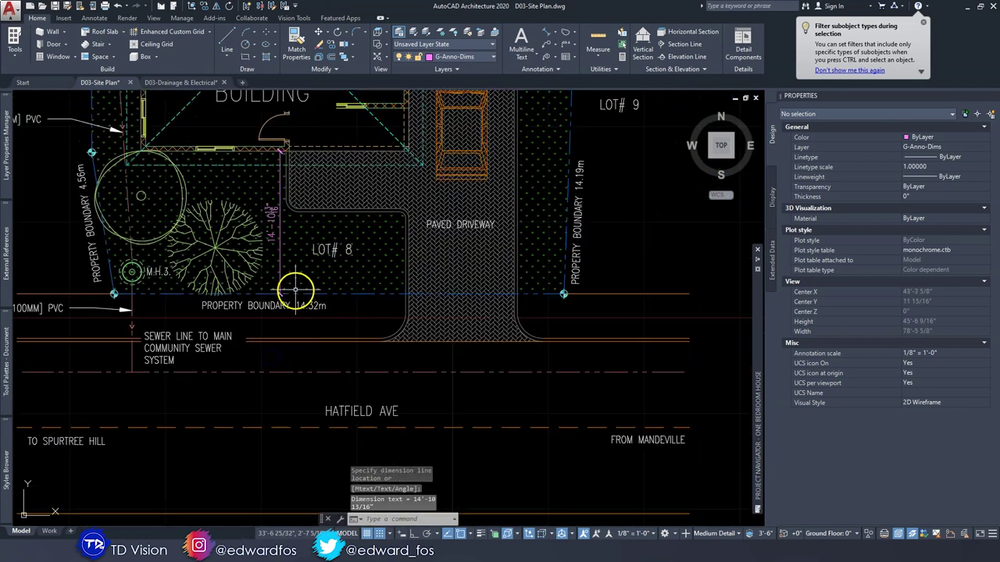
Add an aligned dimension from the building's front edge at the paved porch to the dashed centre line of Hatfield Ave
middle_click_drag(286, 219, 249, 219)
left_click(538, 41)
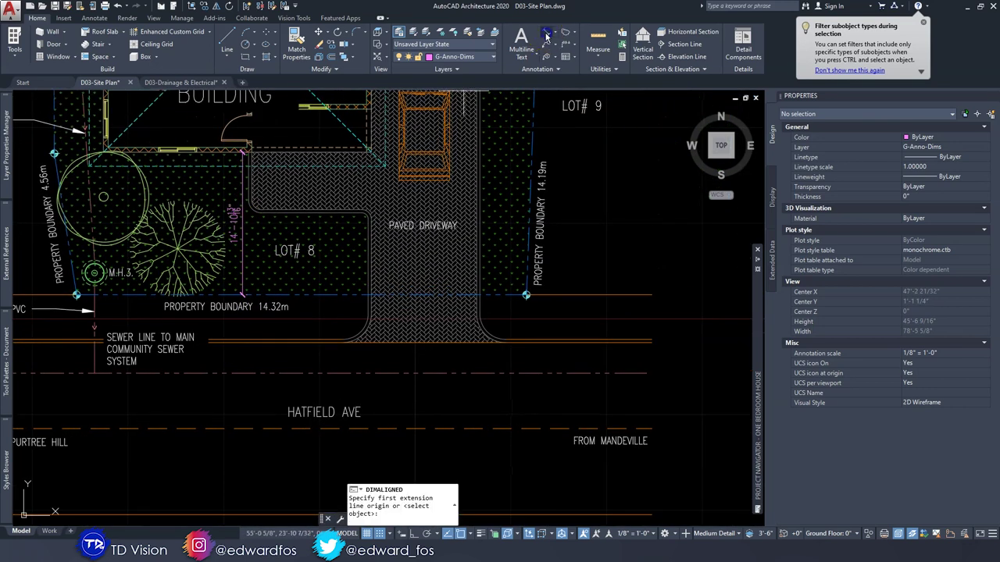
scroll(255, 151, "up", 8)
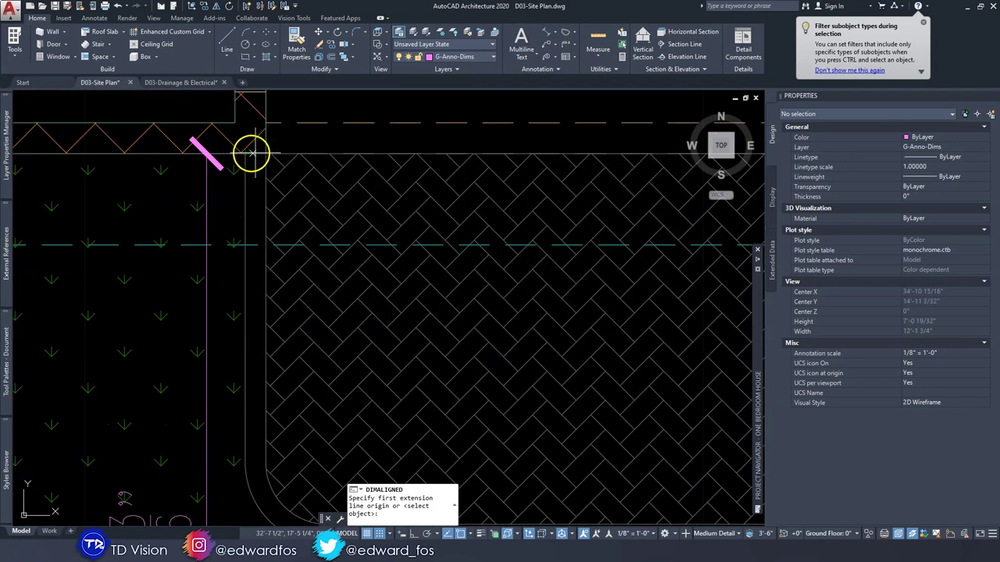
left_click(487, 153)
scroll(480, 188, "down", 5)
middle_click_drag(485, 352, 468, 234)
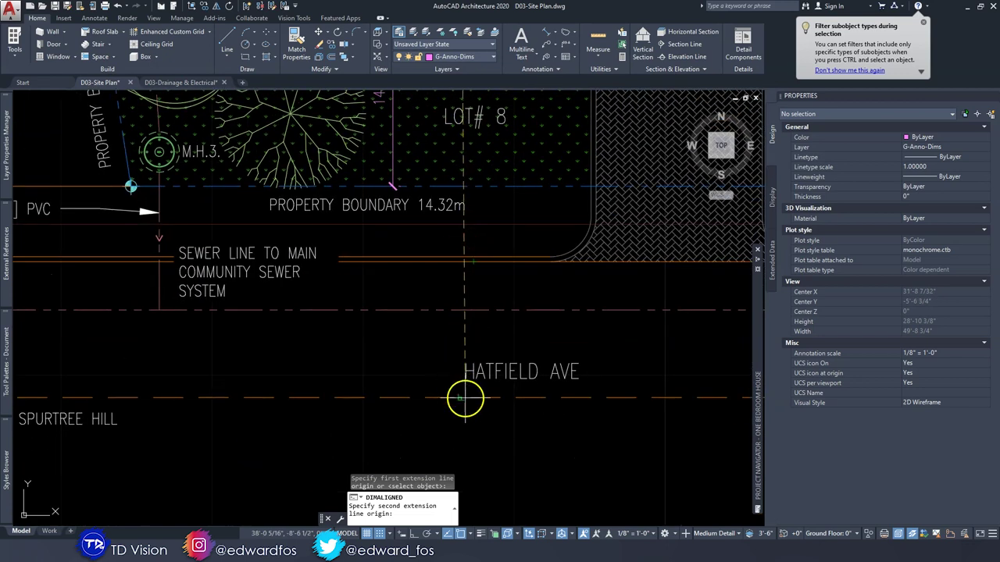
left_click(460, 397)
middle_click_drag(525, 227, 450, 317)
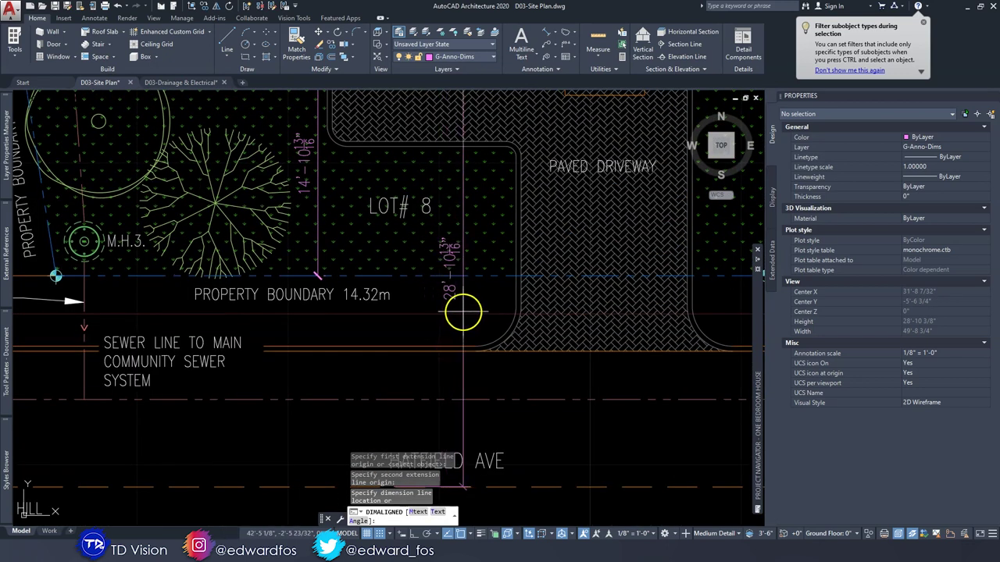
scroll(463, 304, "down", 3)
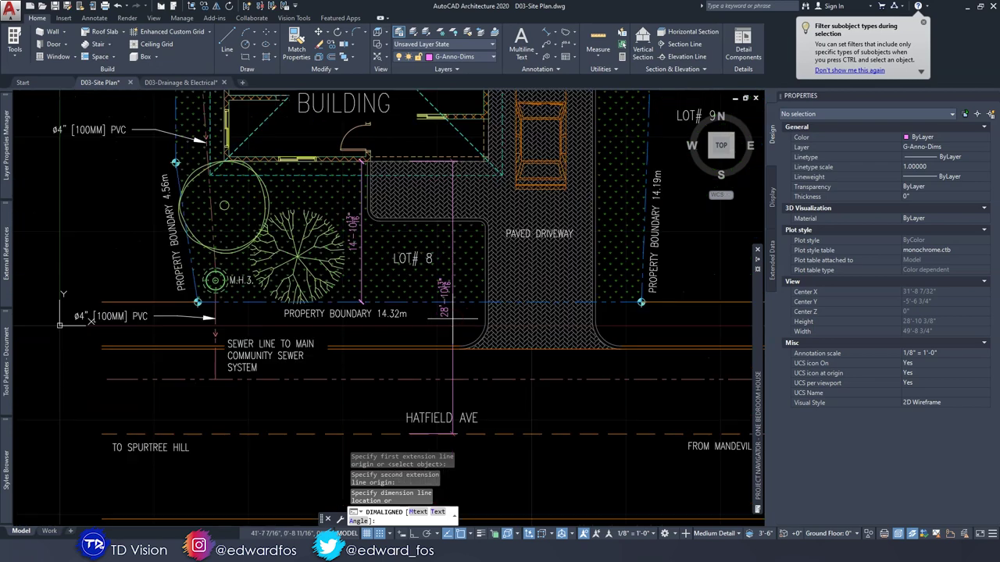
scroll(444, 320, "up", 3)
scroll(444, 320, "down", 3)
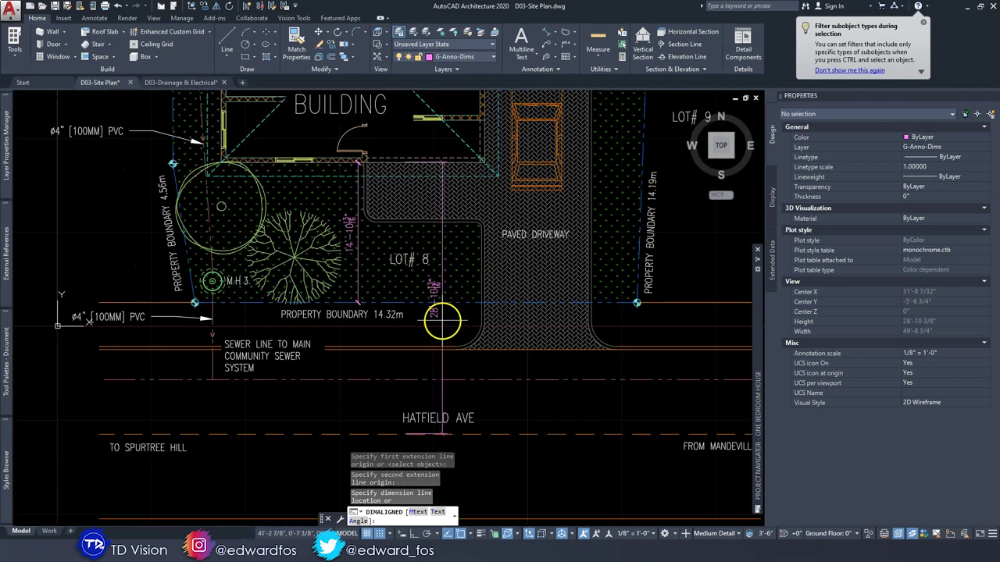
left_click(442, 320)
Add an aligned dimension from the building's front corner by the driveway perpendicular to the 14.19 m property boundary, placing it across the paved driveway
middle_click_drag(457, 292, 458, 394)
middle_click_drag(348, 201, 239, 239)
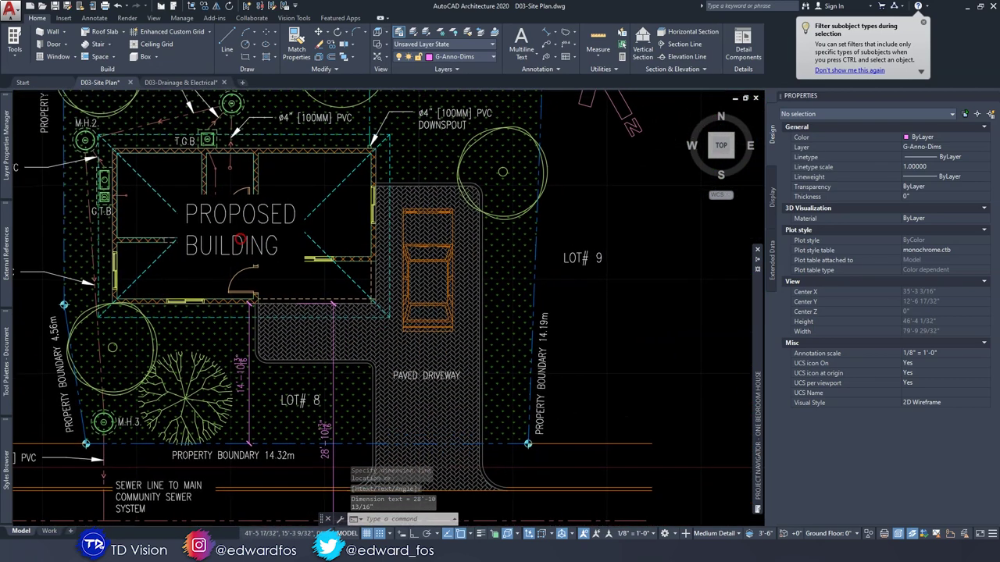
mouse_move(462, 264)
middle_mouse_down()
mouse_move(322, 222)
mouse_move(290, 246)
mouse_move(318, 227)
middle_mouse_up()
scroll(301, 217, "up", 2)
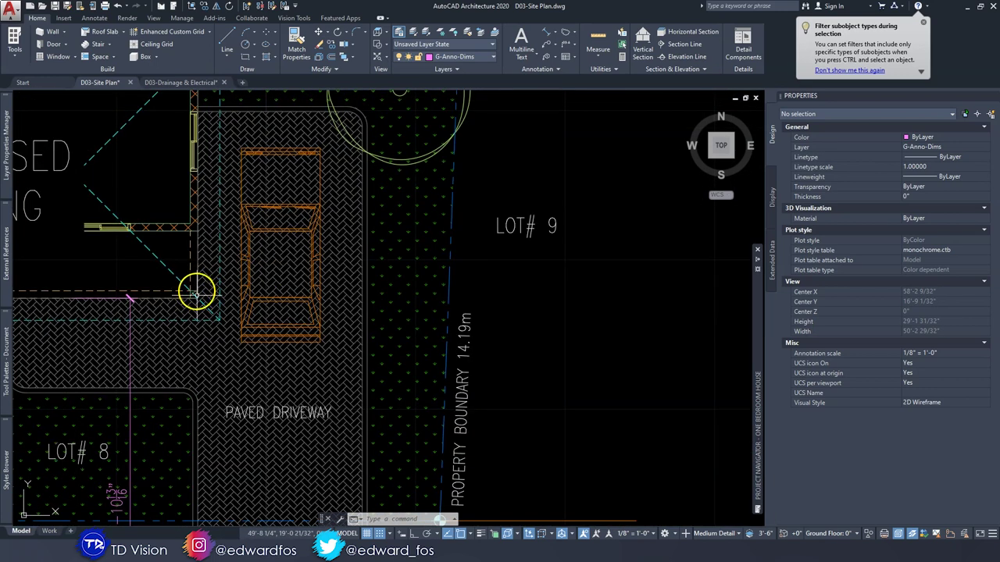
scroll(449, 301, "down", 2)
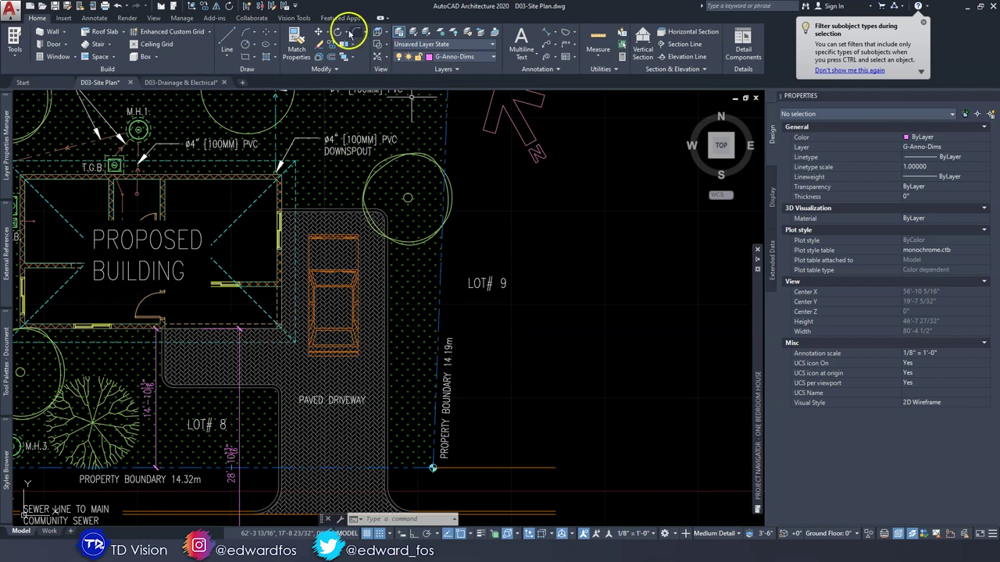
left_click(547, 32)
scroll(310, 335, "up", 3)
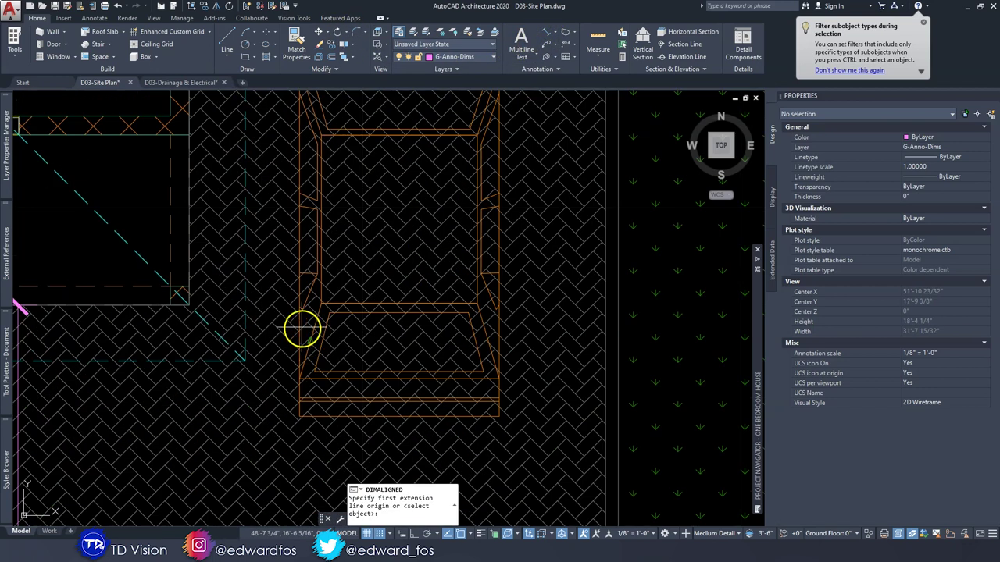
left_click(189, 298)
scroll(182, 298, "down", 1)
scroll(450, 312, "down", 1)
middle_click_drag(449, 311, 397, 301)
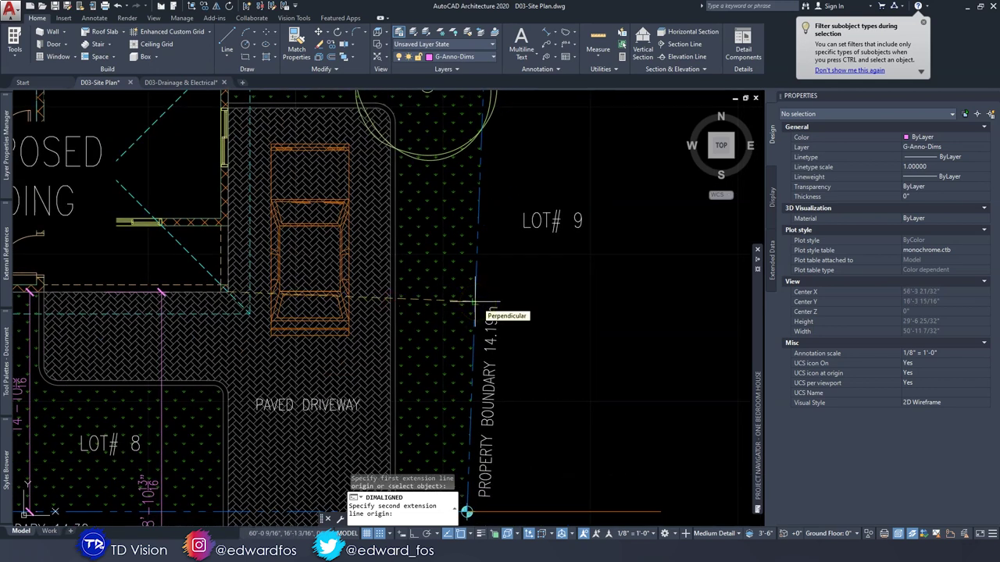
left_click(474, 301)
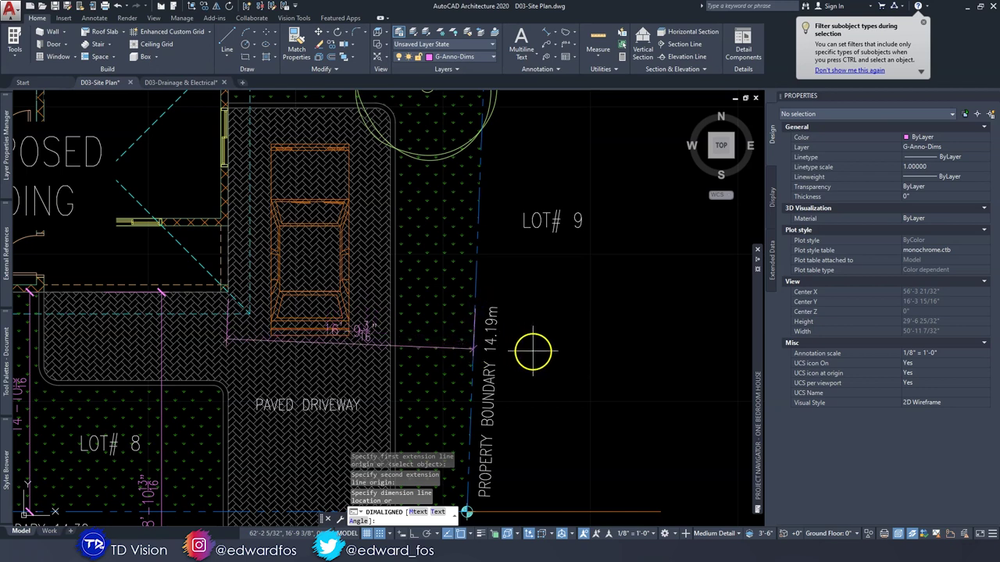
left_click(541, 375)
Add an aligned dimension from the building's rear wall perpendicular to the 15.61 m property boundary, between M.H.1 and the large rear tree
scroll(498, 309, "down", 2)
middle_click_drag(472, 266, 464, 282)
middle_click_drag(404, 249, 397, 281)
middle_click_drag(398, 281, 393, 342)
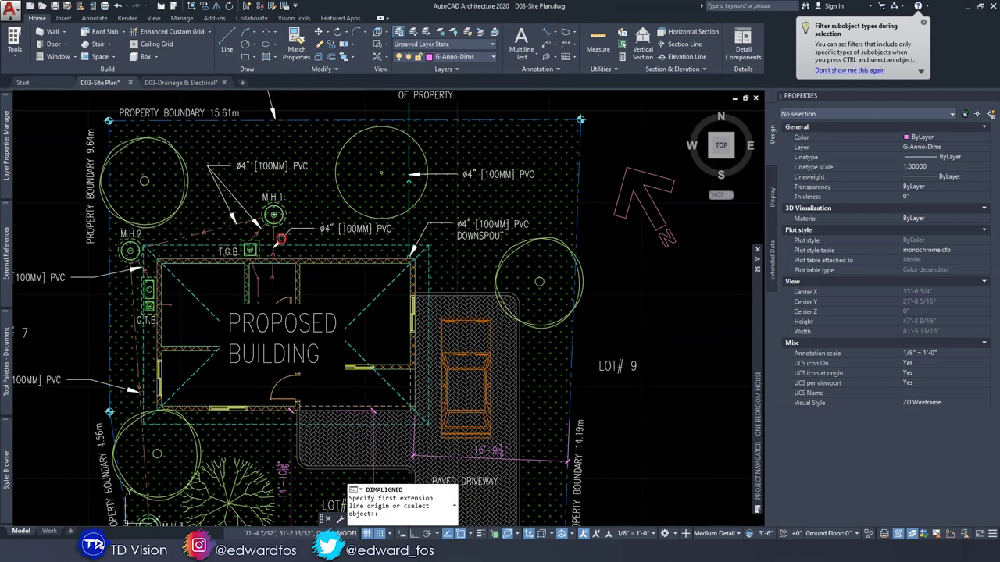
scroll(342, 258, "up", 4)
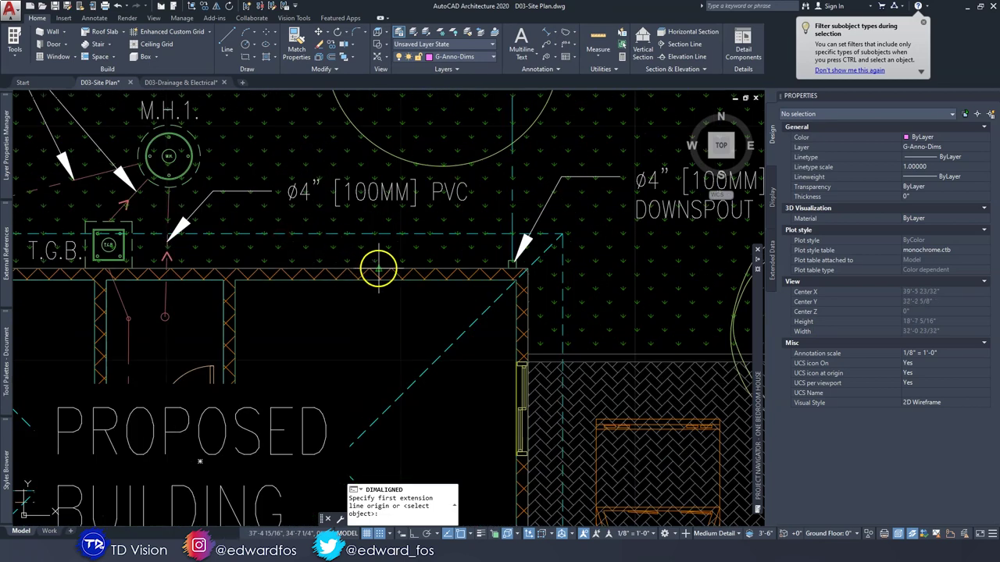
scroll(273, 268, "down", 3)
scroll(223, 271, "up", 5)
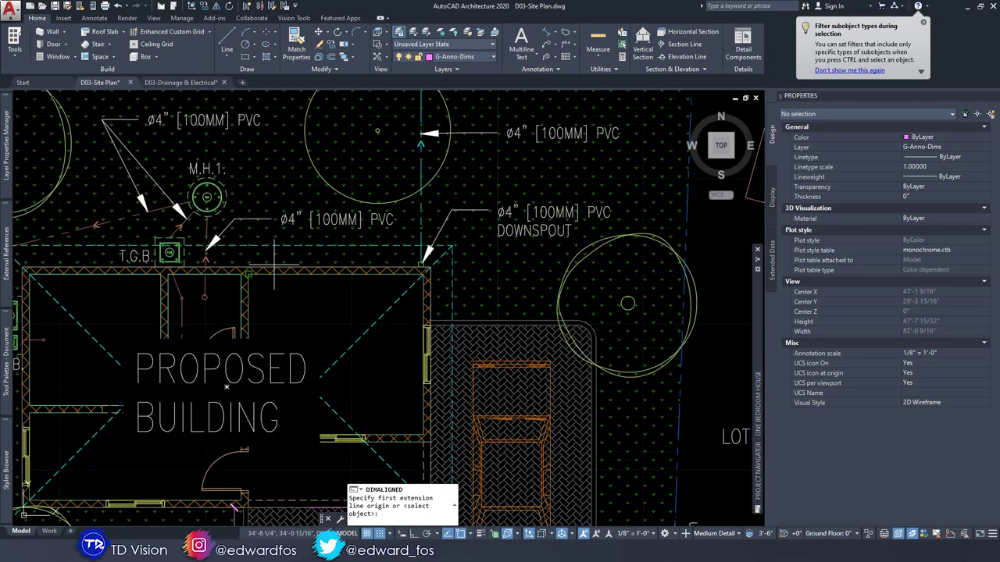
left_click(252, 271)
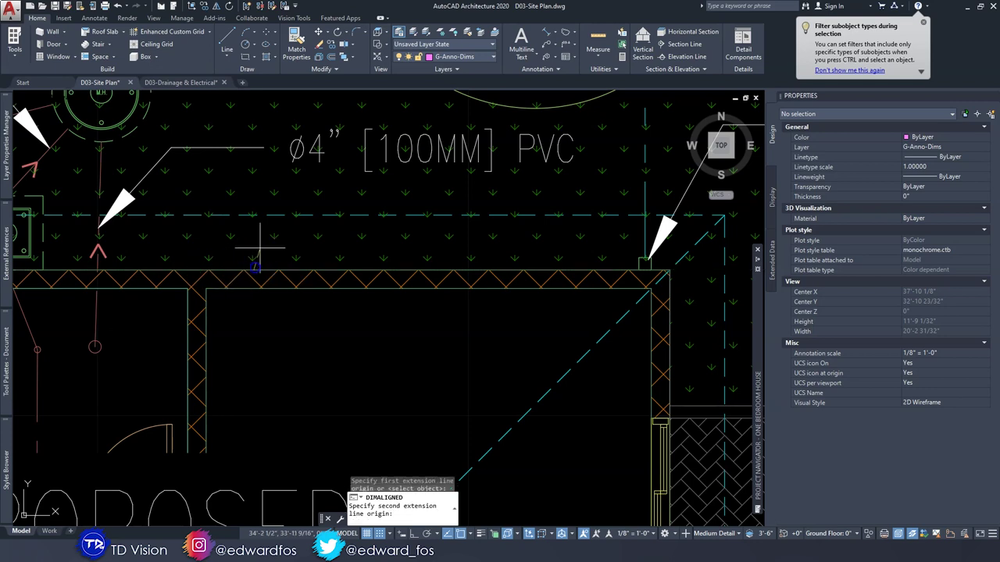
scroll(263, 239, "down", 4)
scroll(291, 315, "up", 1)
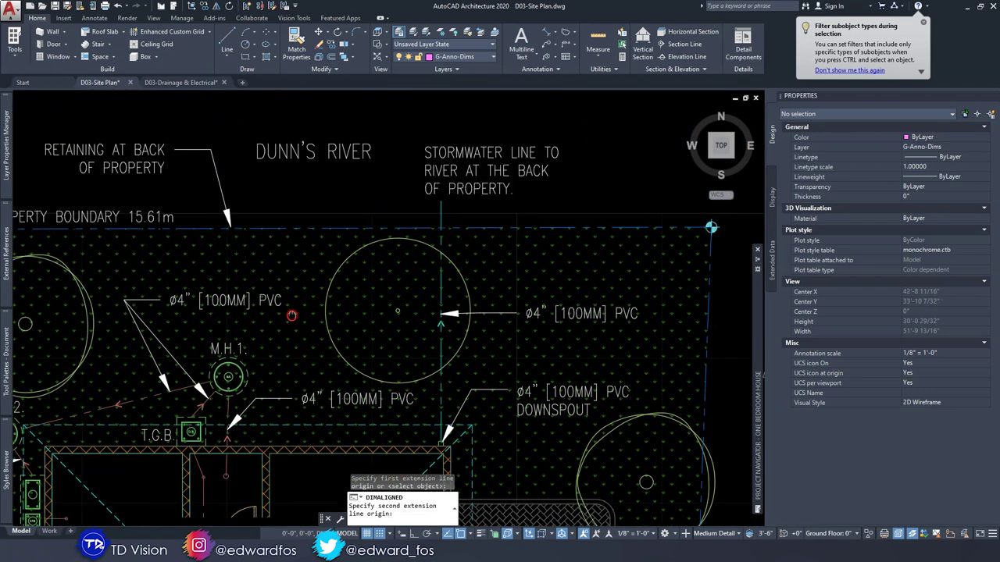
left_click(287, 229)
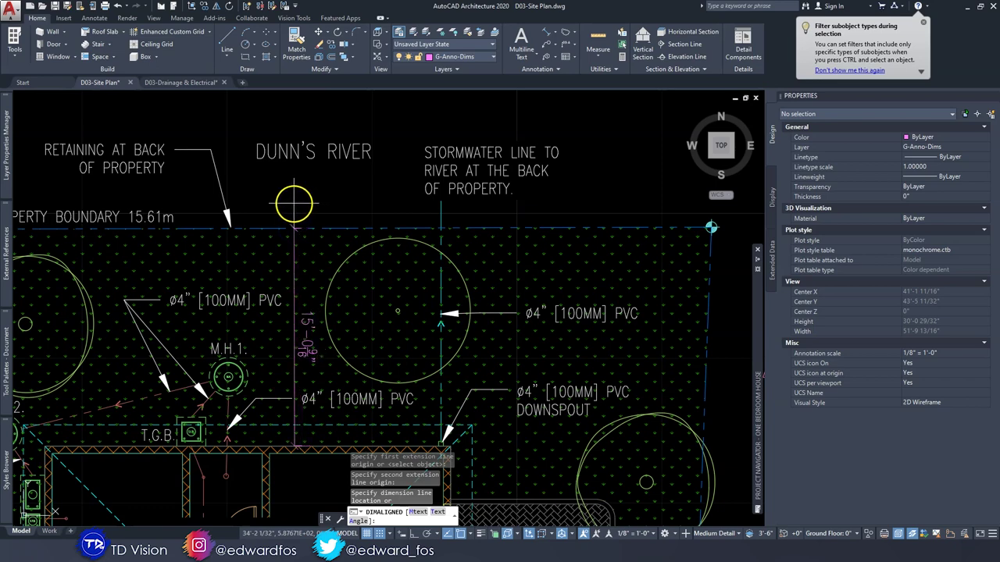
left_click(297, 202)
Add an aligned dimension from the building's side wall near its front corner to the 9.64 m property boundary, placing it across the side window
scroll(297, 227, "down", 4)
scroll(235, 293, "up", 5)
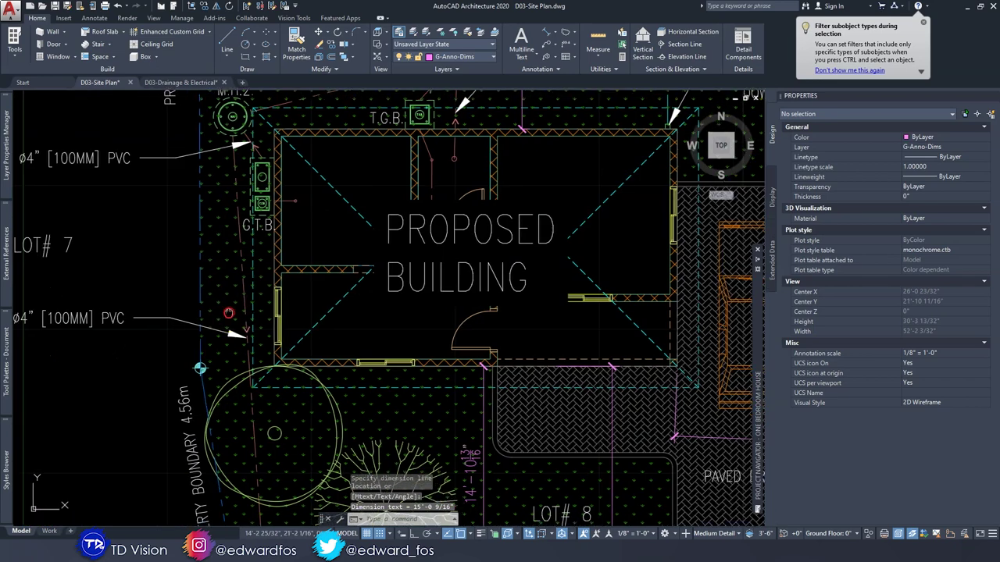
left_click(544, 32)
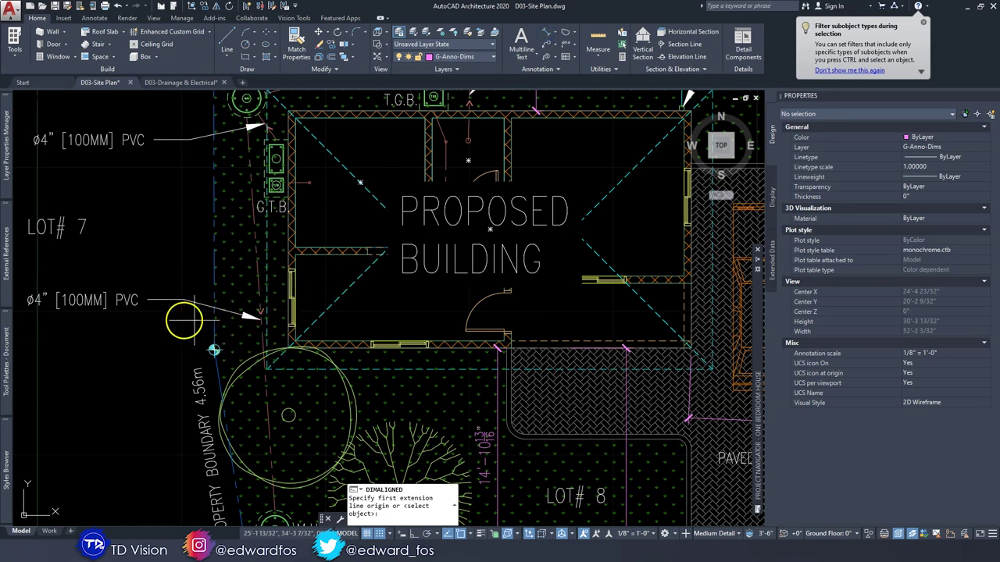
scroll(197, 314, "up", 2)
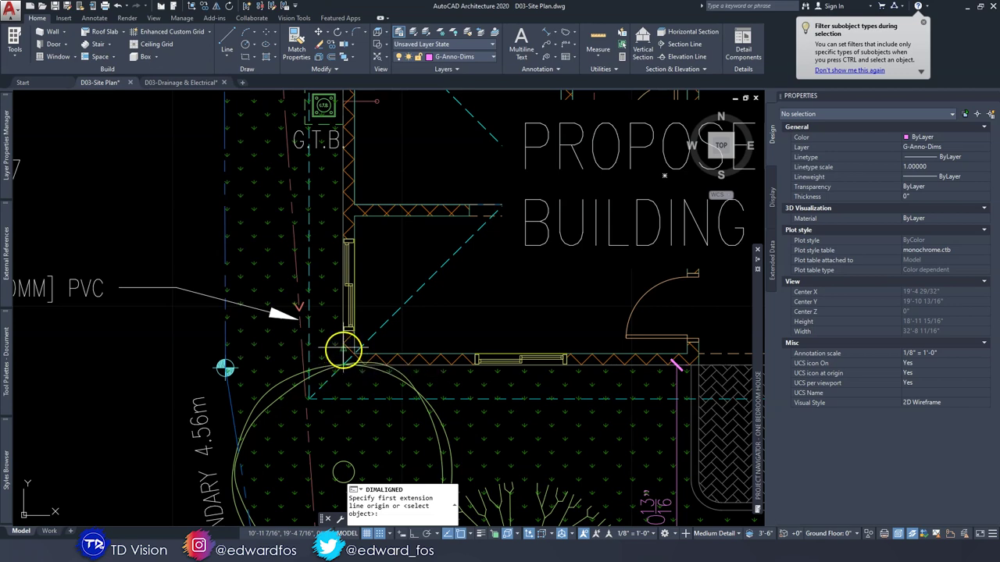
left_click(343, 352)
left_click(225, 368)
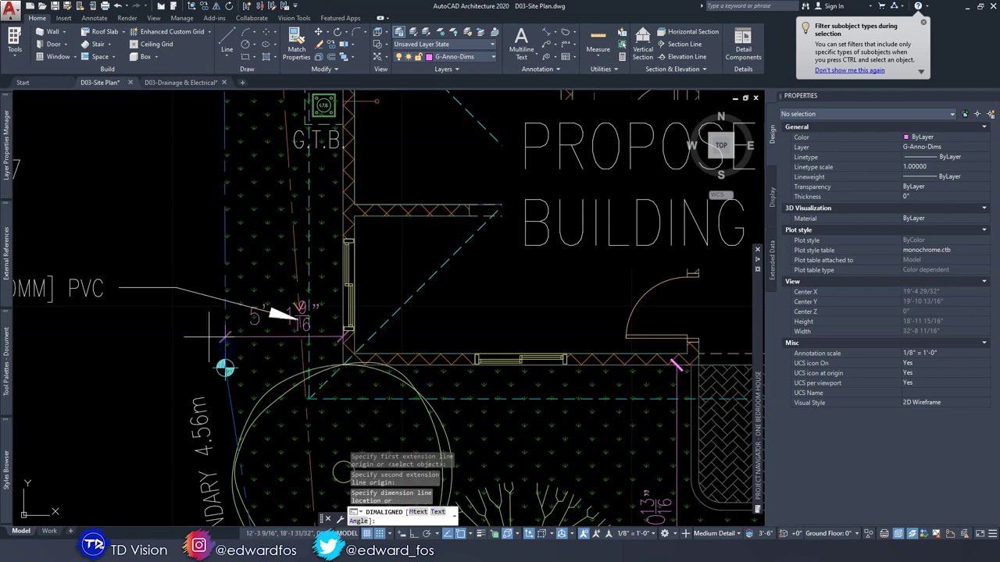
left_click(196, 266)
Add an aligned dimension from the same front corner of the building perpendicular to the 4.56 m property boundary, placing it across the tree
middle_click_drag(280, 371, 249, 227)
key("space")
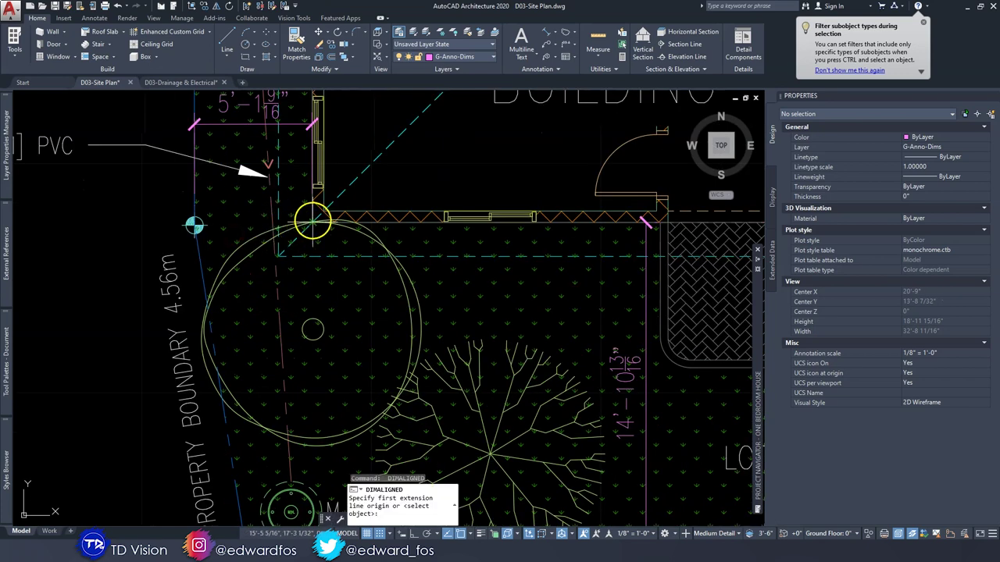
left_click(313, 223)
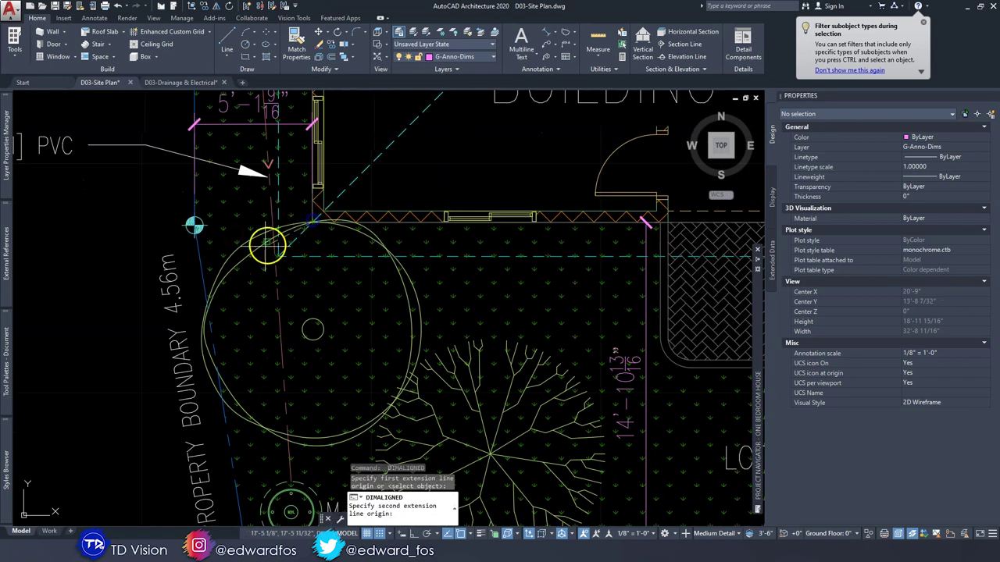
left_click(195, 226)
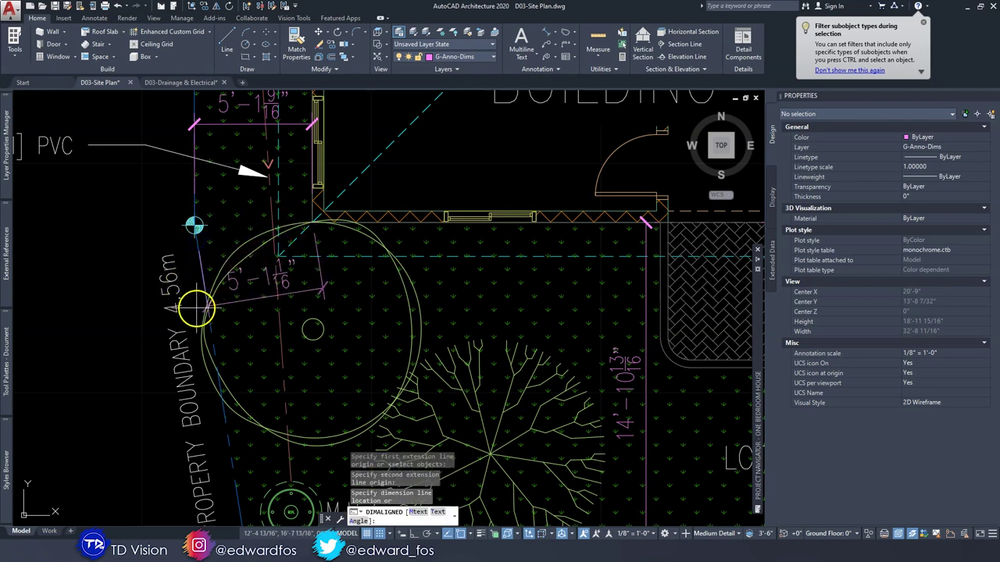
left_click(115, 336)
Check that the SURFACE WATER text and its arrow beside the north arrow select together as one group
scroll(305, 250, "down", 5)
scroll(293, 290, "down", 3)
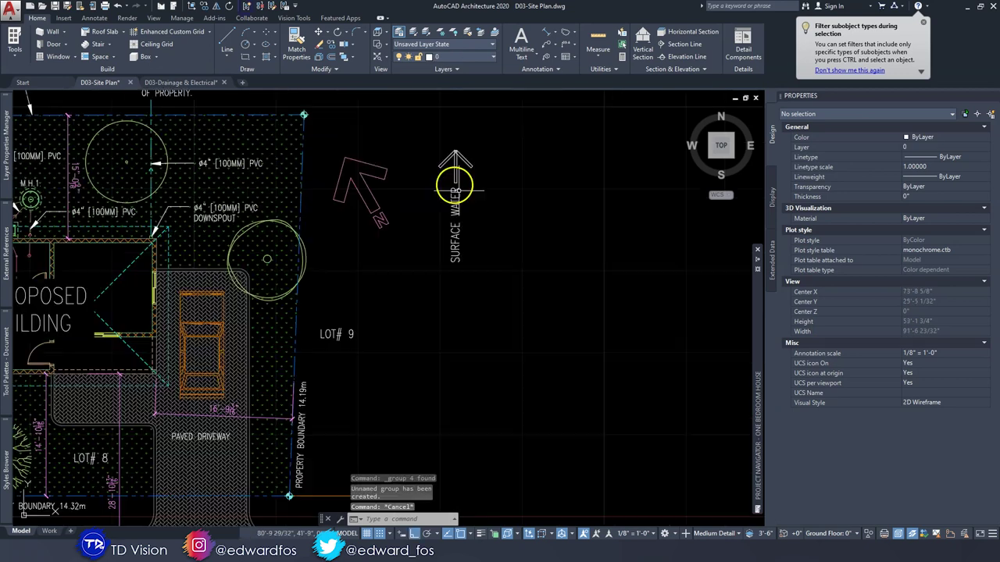
left_click(475, 227)
key("Escape")
left_click(443, 242)
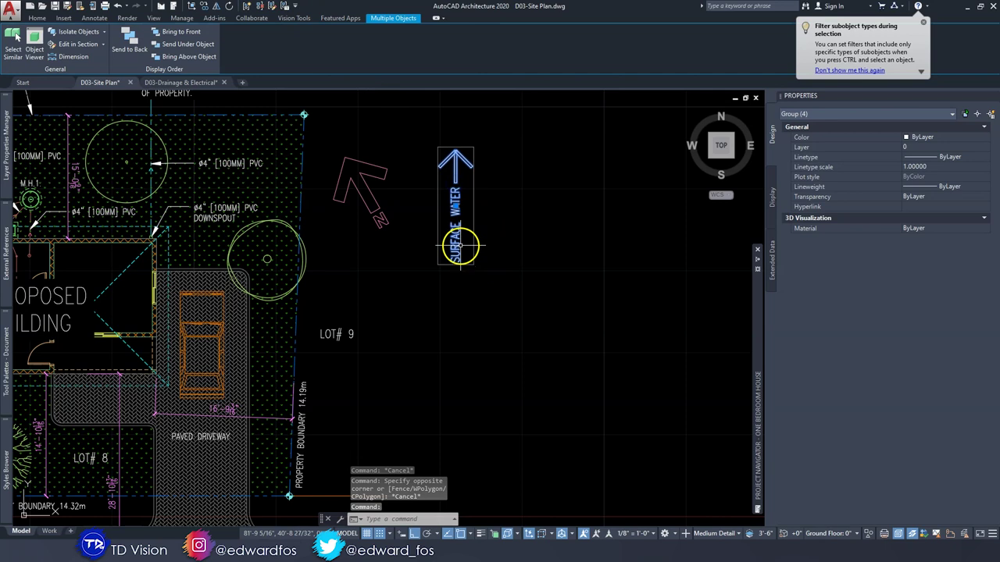
middle_click_drag(461, 246, 453, 279)
scroll(461, 251, "up", 2)
middle_click_drag(456, 234, 444, 277)
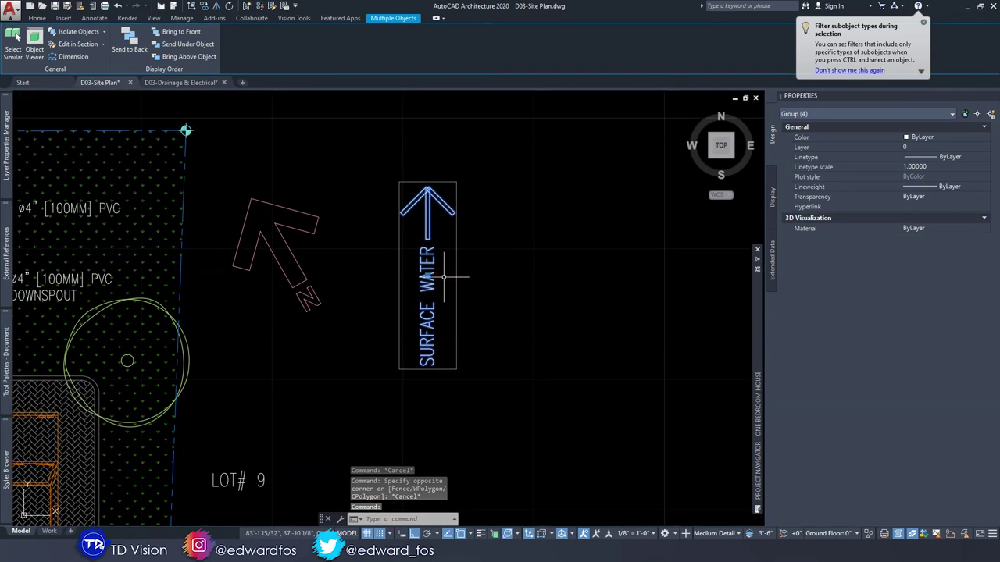
key("Escape")
scroll(426, 222, "up", 5)
scroll(429, 217, "down", 8)
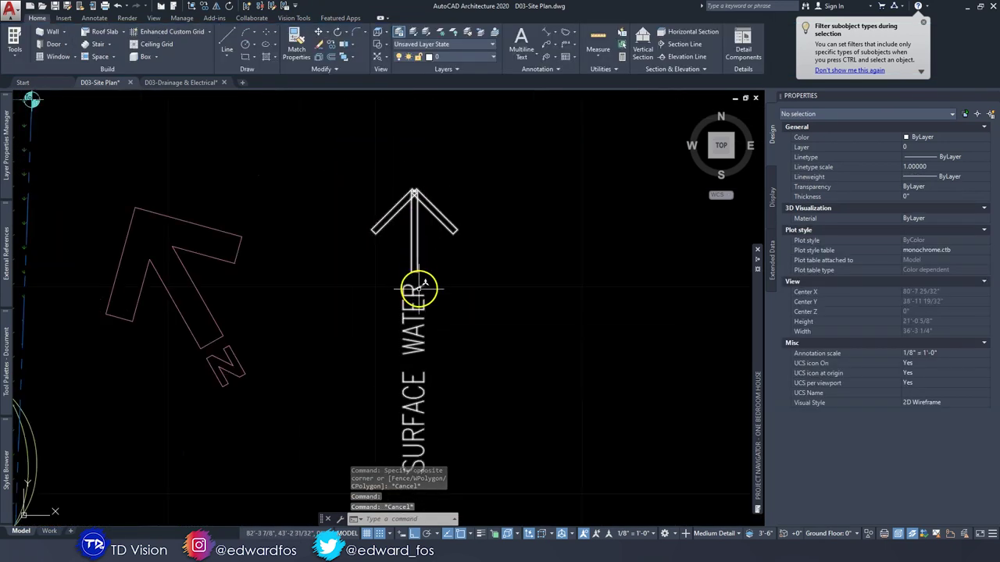
scroll(422, 311, "up", 4)
scroll(404, 214, "down", 4)
Copy the SURFACE WATER arrow group, with object snap and ortho off, to the strip between the paved driveway and the 14.19 m boundary
left_click(422, 246)
left_click(303, 115)
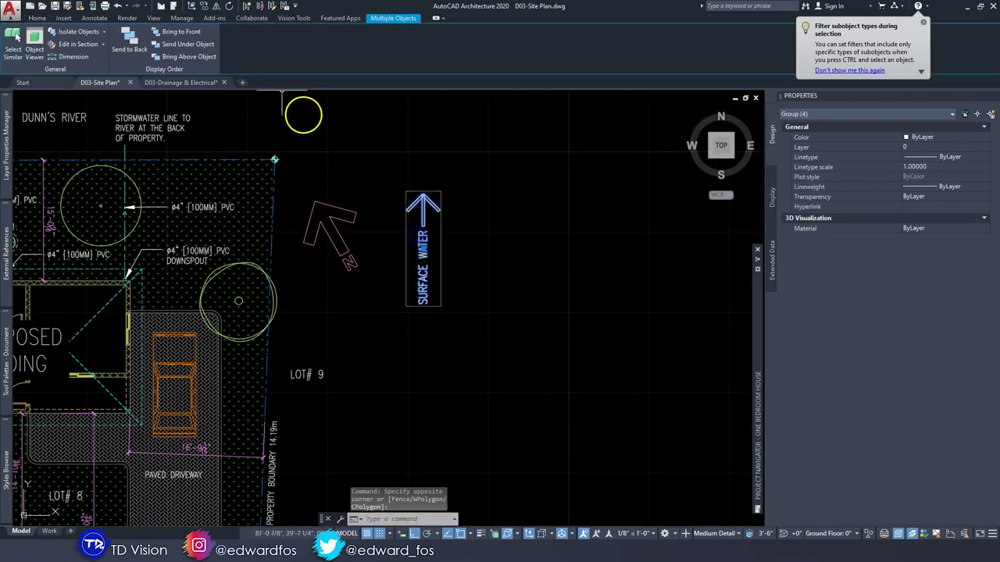
left_click(205, 7)
left_click(417, 262)
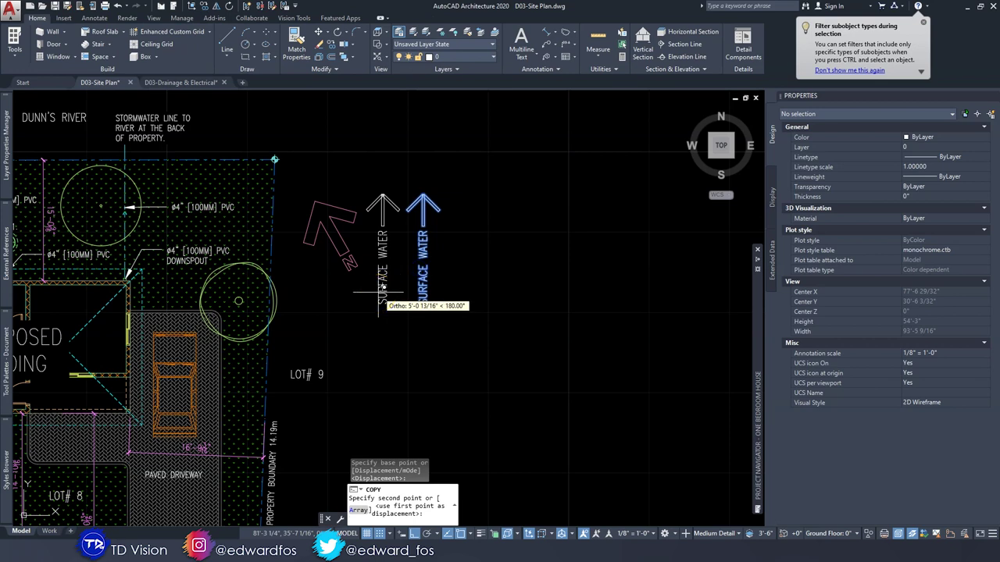
key("F3")
scroll(295, 348, "down", 3)
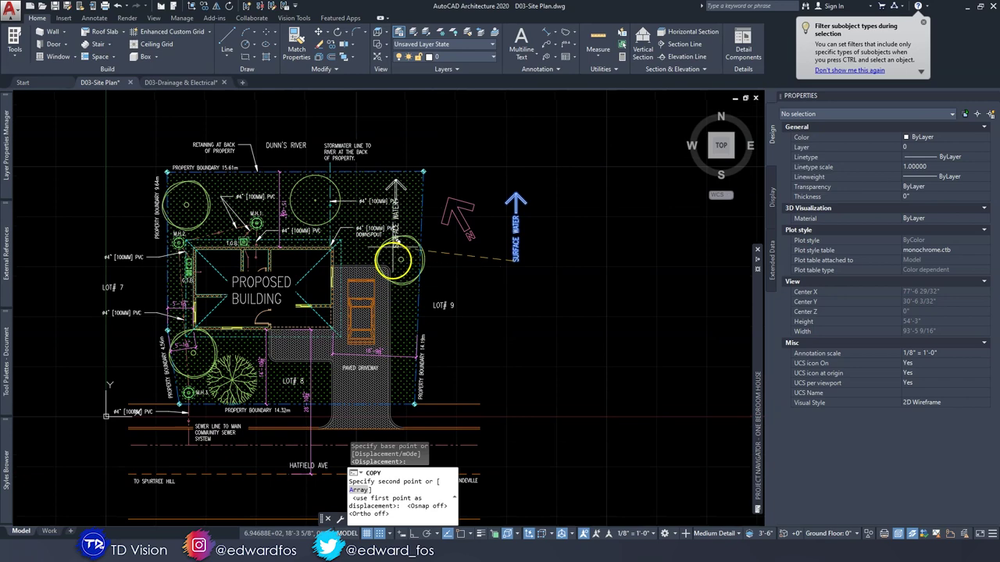
scroll(394, 368, "up", 3)
left_click(397, 375)
scroll(398, 376, "down", 3)
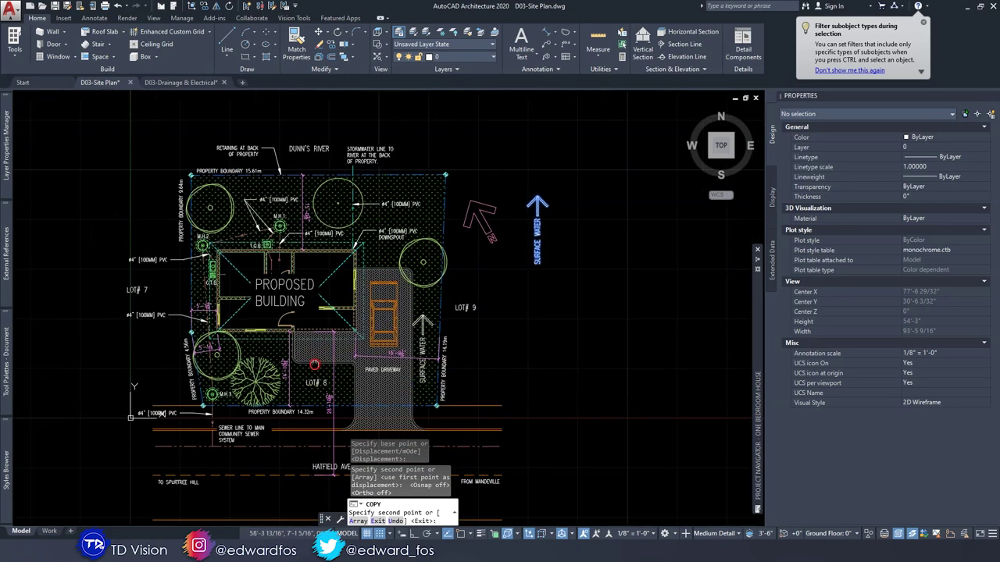
Place another copy of the SURFACE WATER arrow over the branching plant in the front garden near M.H.3
middle_click_drag(300, 367, 445, 364)
scroll(430, 365, "up", 2)
middle_click_drag(372, 385, 362, 306)
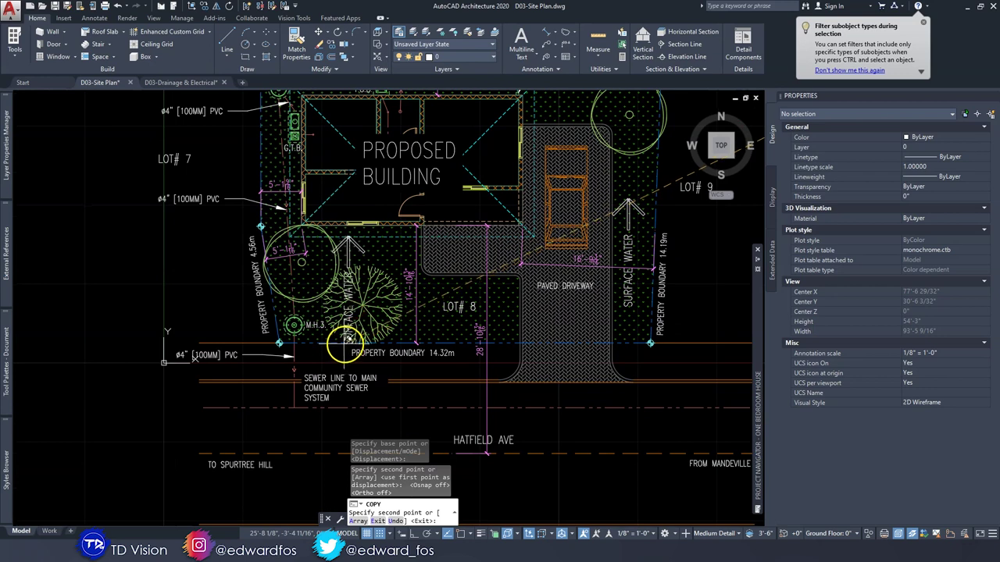
left_click(355, 312)
Place two more SURFACE WATER arrow copies in the rear yard, one near M.H.2 and one near the 14.19 m boundary side, and end the copying
middle_click_drag(335, 156, 328, 343)
scroll(312, 279, "up", 2)
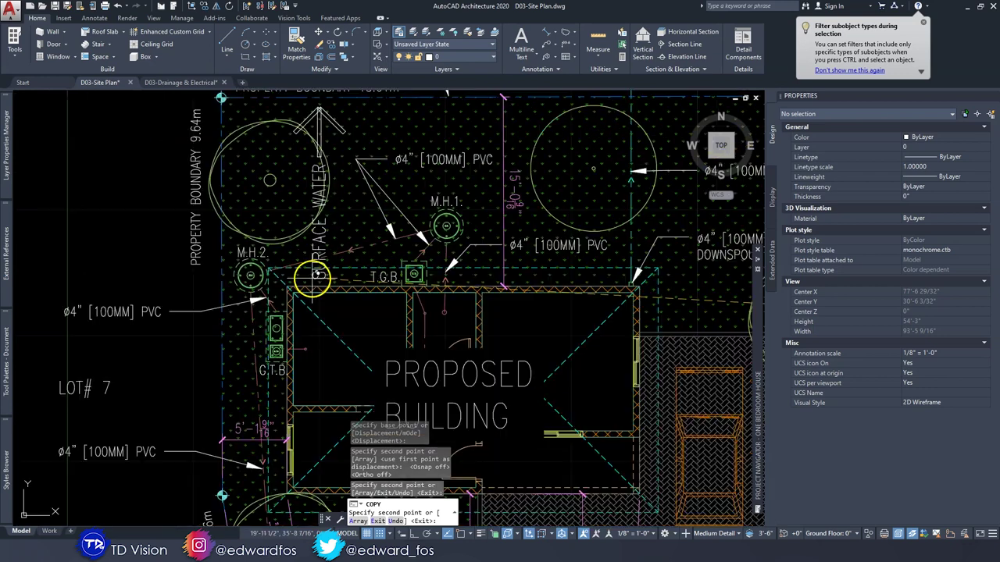
scroll(316, 273, "down", 2)
scroll(375, 277, "down", 2)
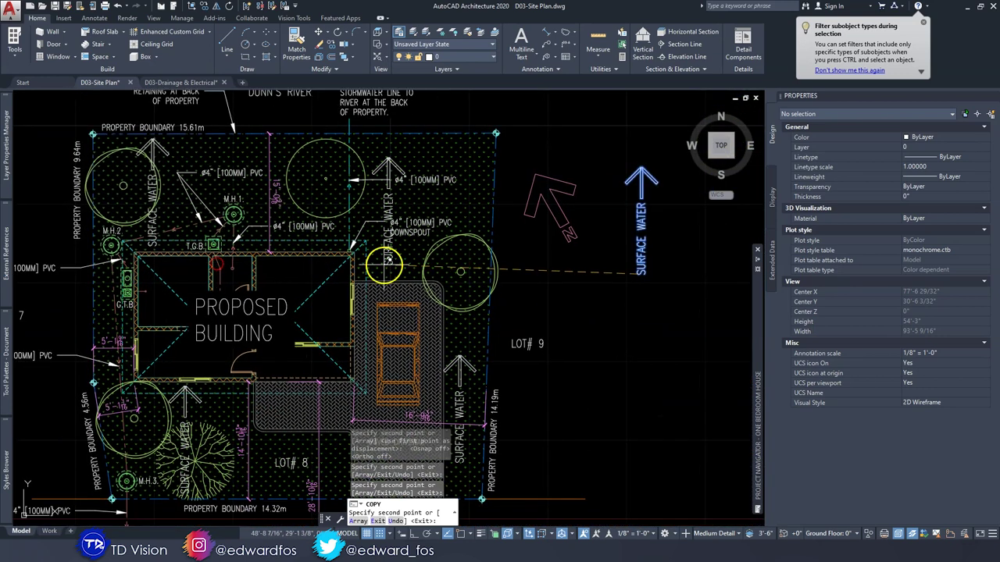
key("Escape")
key("Escape")
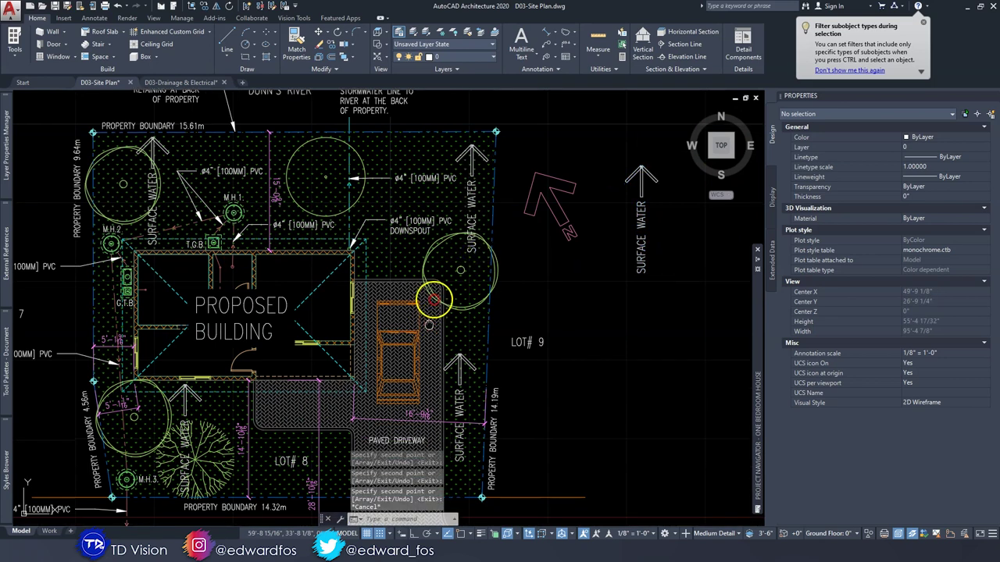
Rotate the front garden SURFACE WATER arrow about a point on its shaft so it points diagonally towards the 4.56 m boundary
scroll(152, 500, "up", 3)
left_click(250, 244)
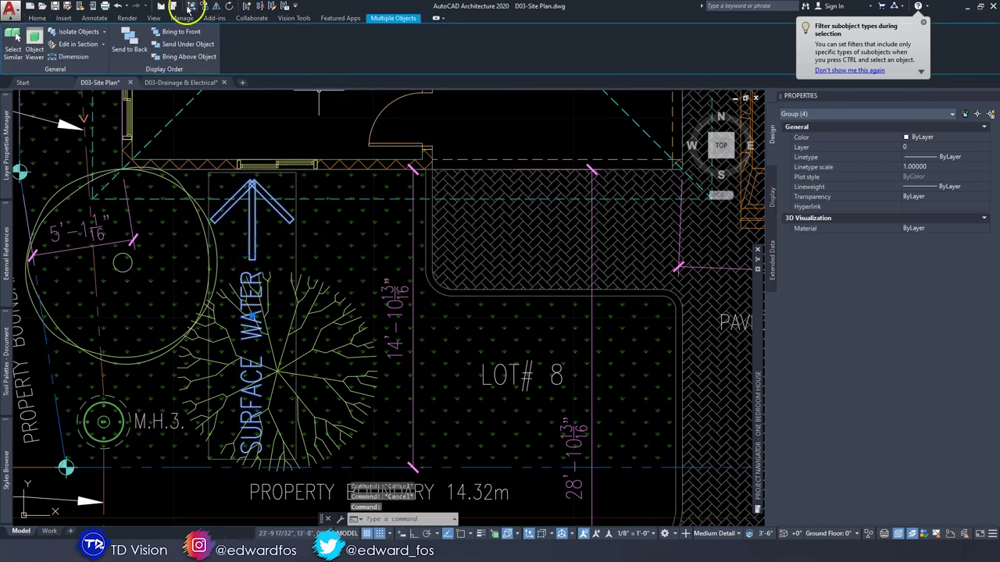
left_click(228, 6)
left_click(254, 251)
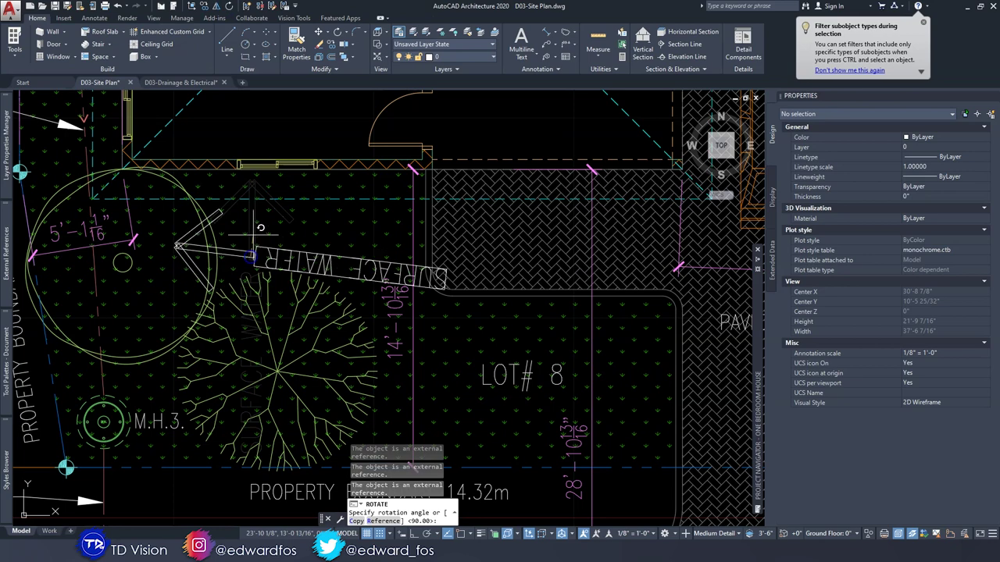
key("Escape")
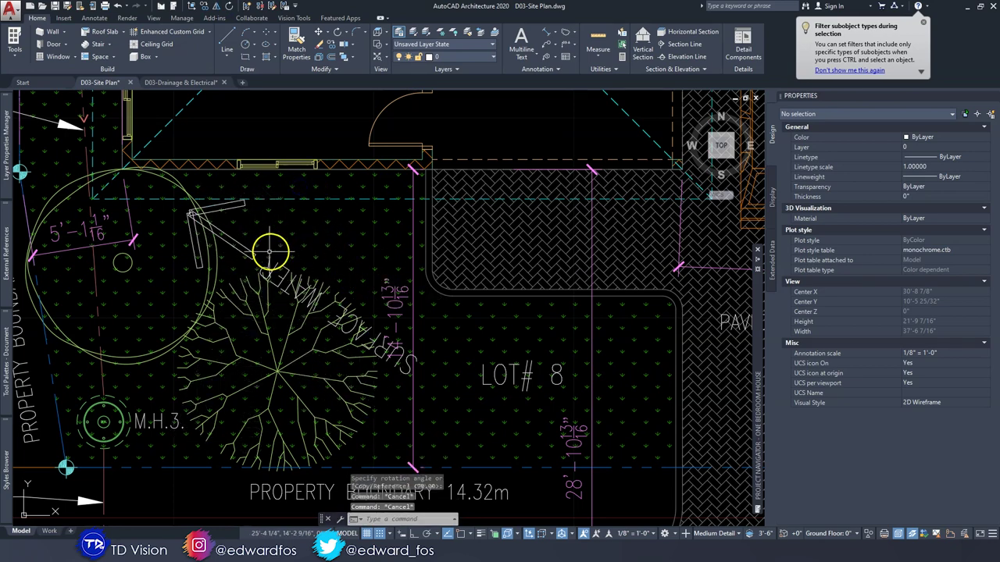
Move the rotated SURFACE WATER arrow slightly so its head sits over the tree by the 4.56 m boundary
left_click(254, 251)
type("m")
key("Return")
scroll(312, 281, "down", 4)
left_click(322, 287)
middle_click_drag(250, 156, 243, 282)
scroll(258, 272, "down", 2)
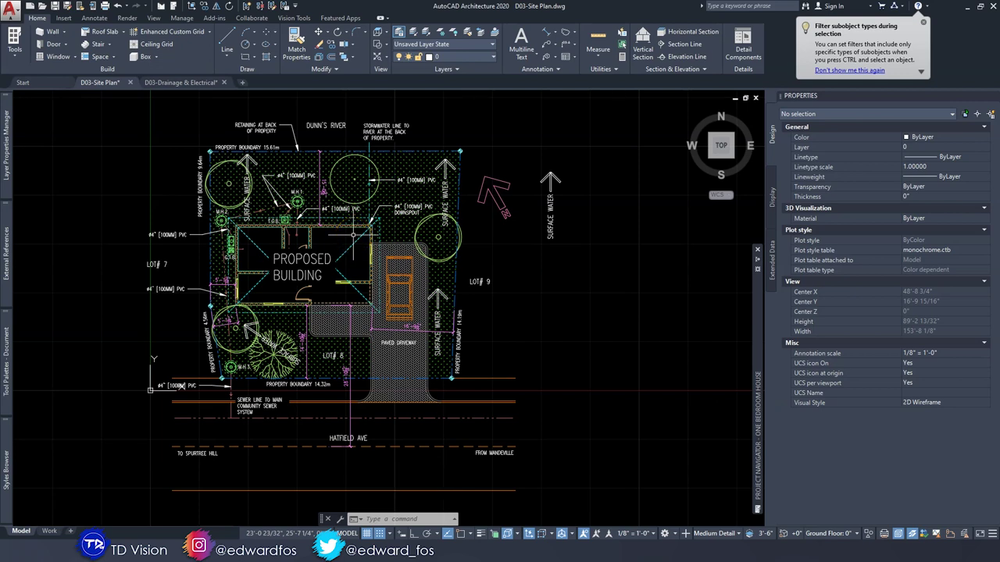
Delete the original SURFACE WATER arrow group left outside the property beside the north arrow
scroll(451, 278, "up", 2)
middle_click_drag(451, 279, 505, 345)
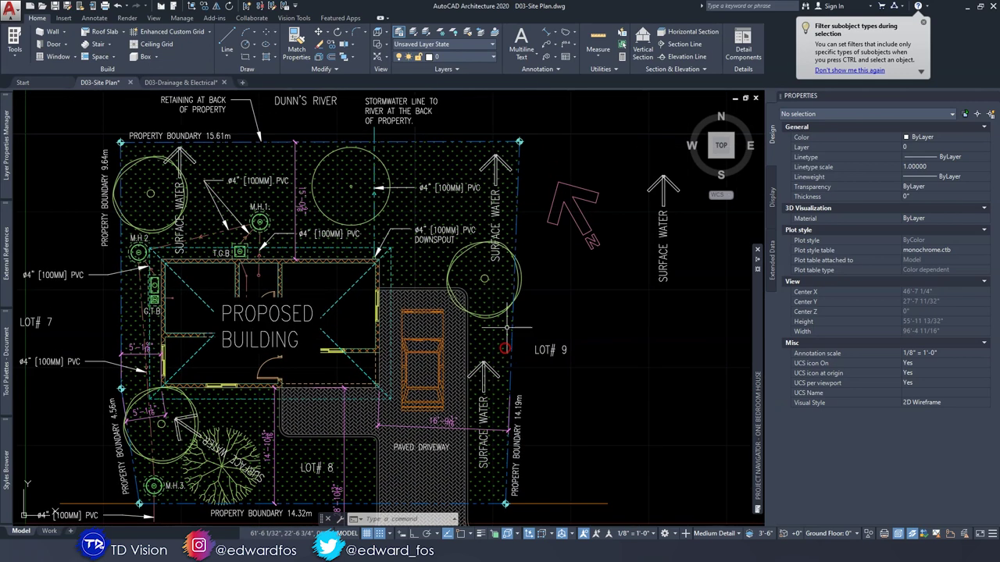
scroll(564, 264, "down", 2)
middle_click_drag(565, 263, 468, 277)
key("Escape")
left_click(569, 297)
left_click(523, 228)
key("Delete")
middle_click_drag(428, 232, 430, 202)
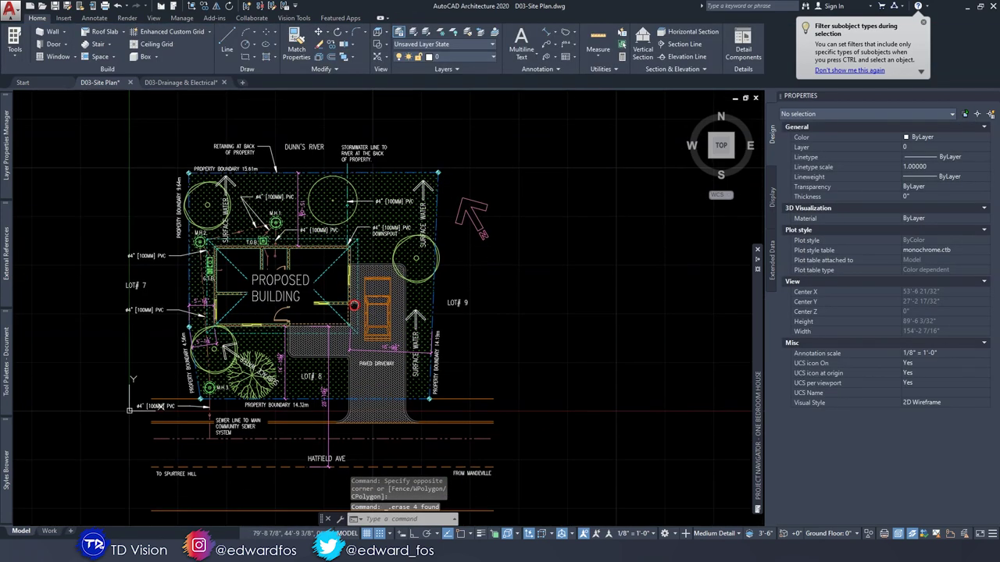
middle_click_drag(355, 332, 334, 308)
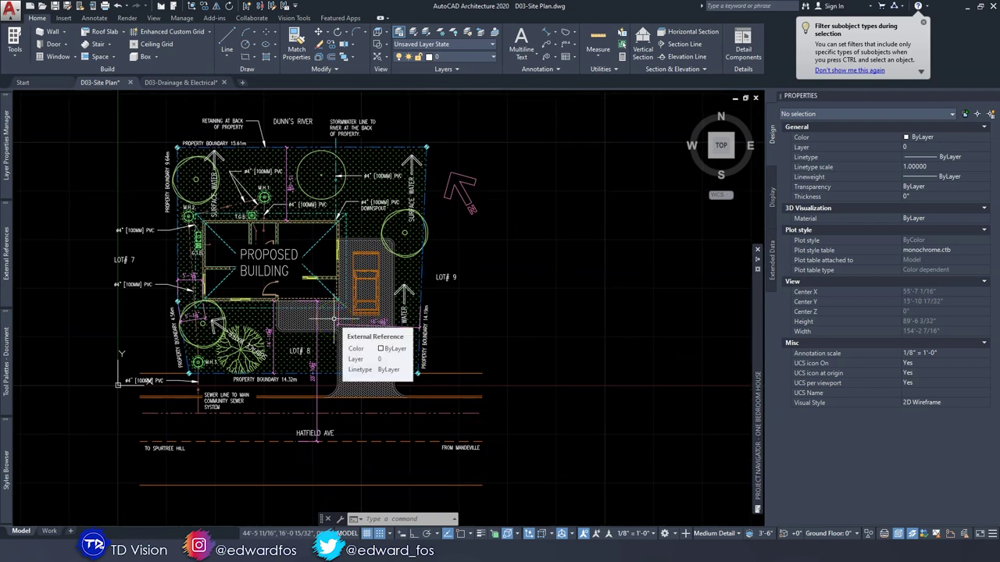
middle_click(335, 319)
middle_click(335, 319)
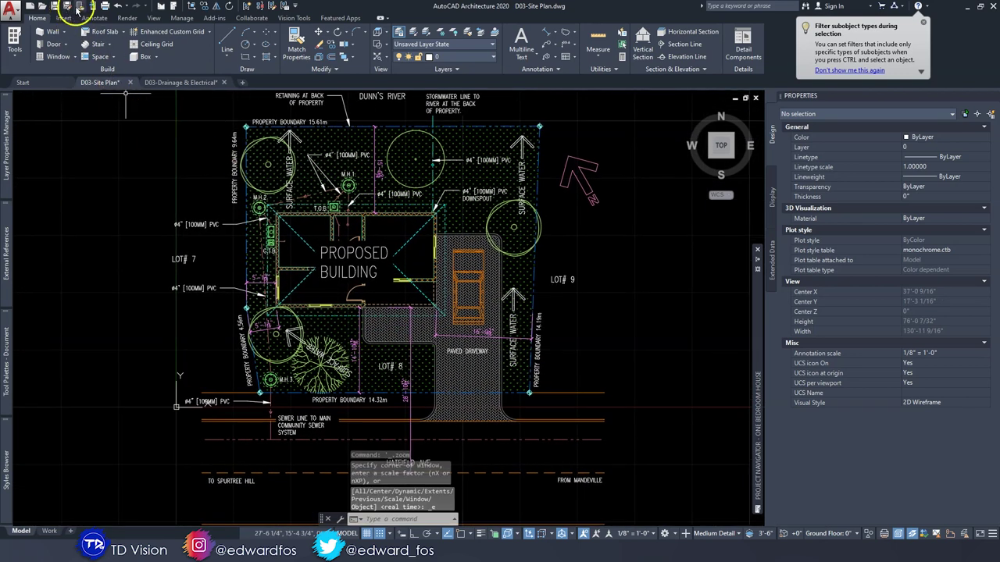